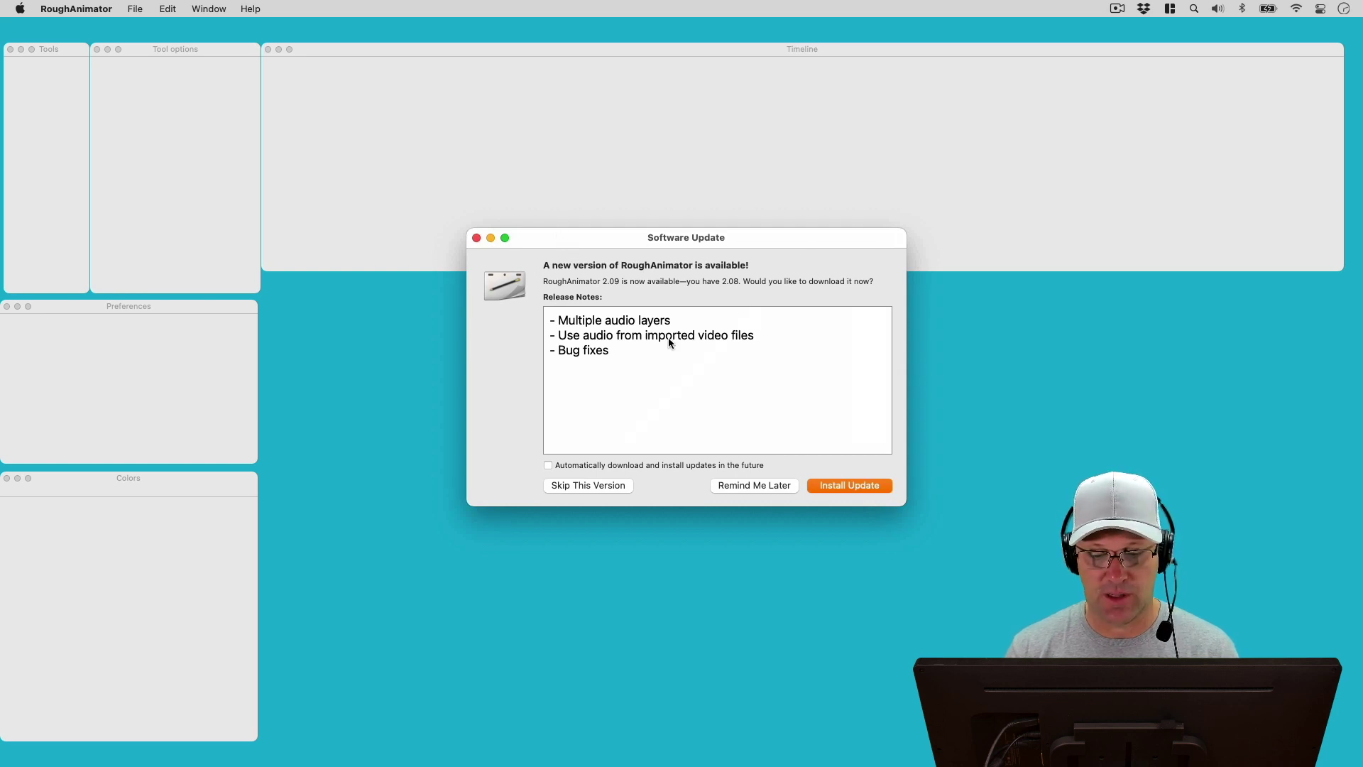
Dismiss the update notice, check for RoughAnimator updates again, and move the reopened notice clear of the timeline
click(476, 238)
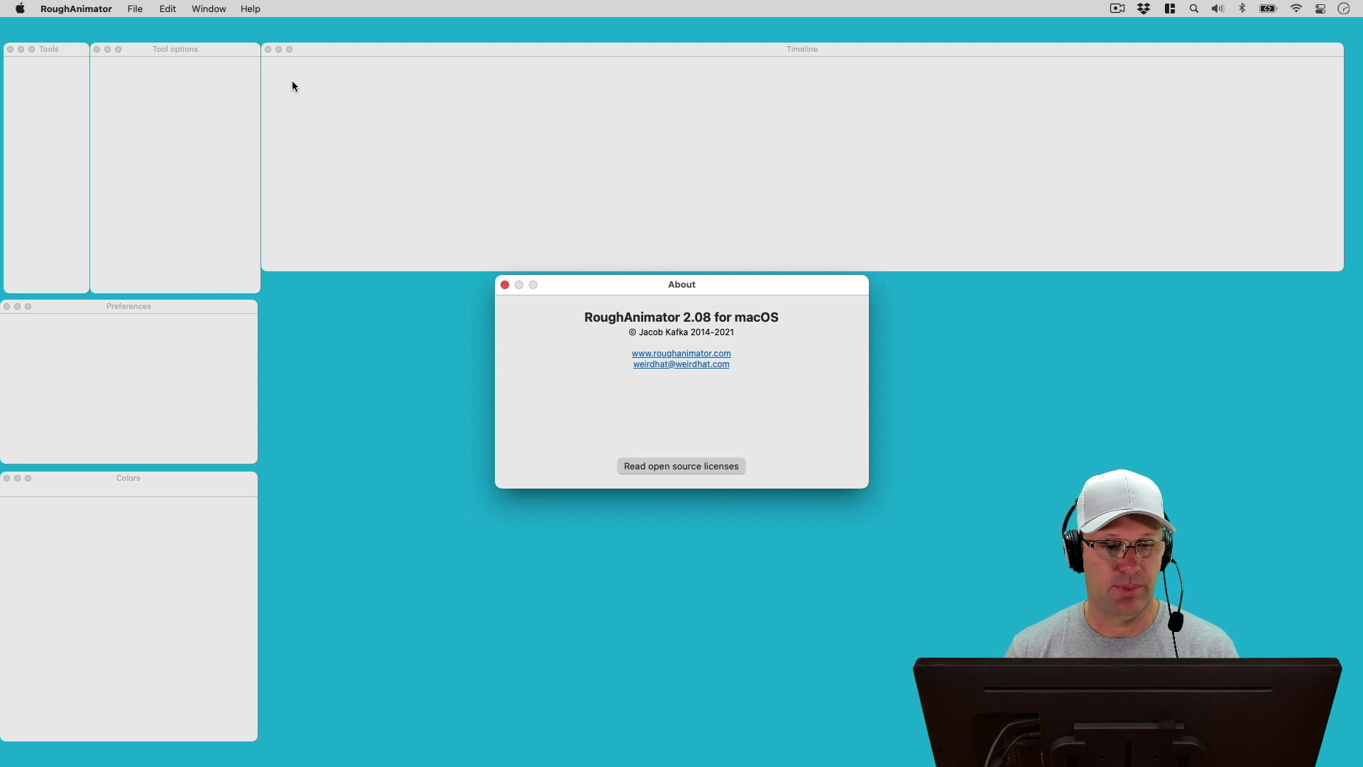
click(250, 10)
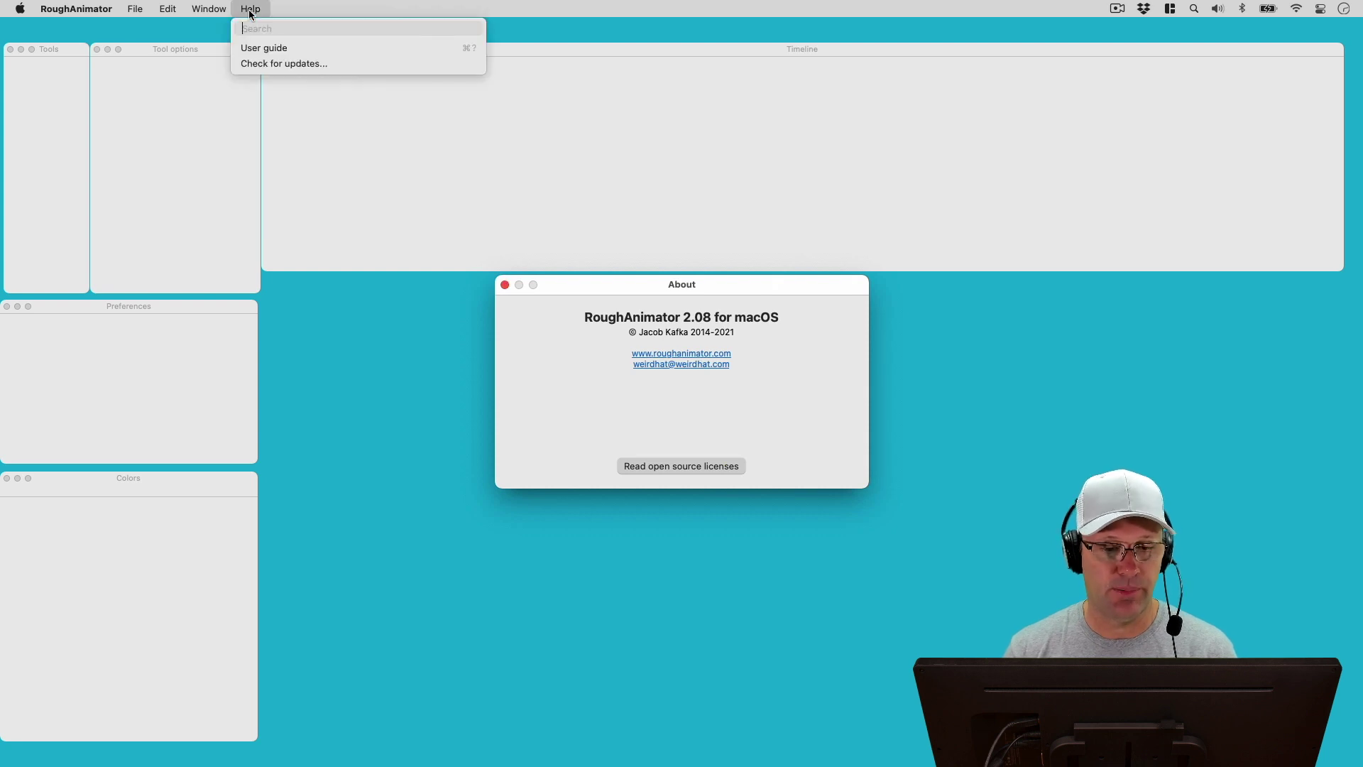
click(315, 63)
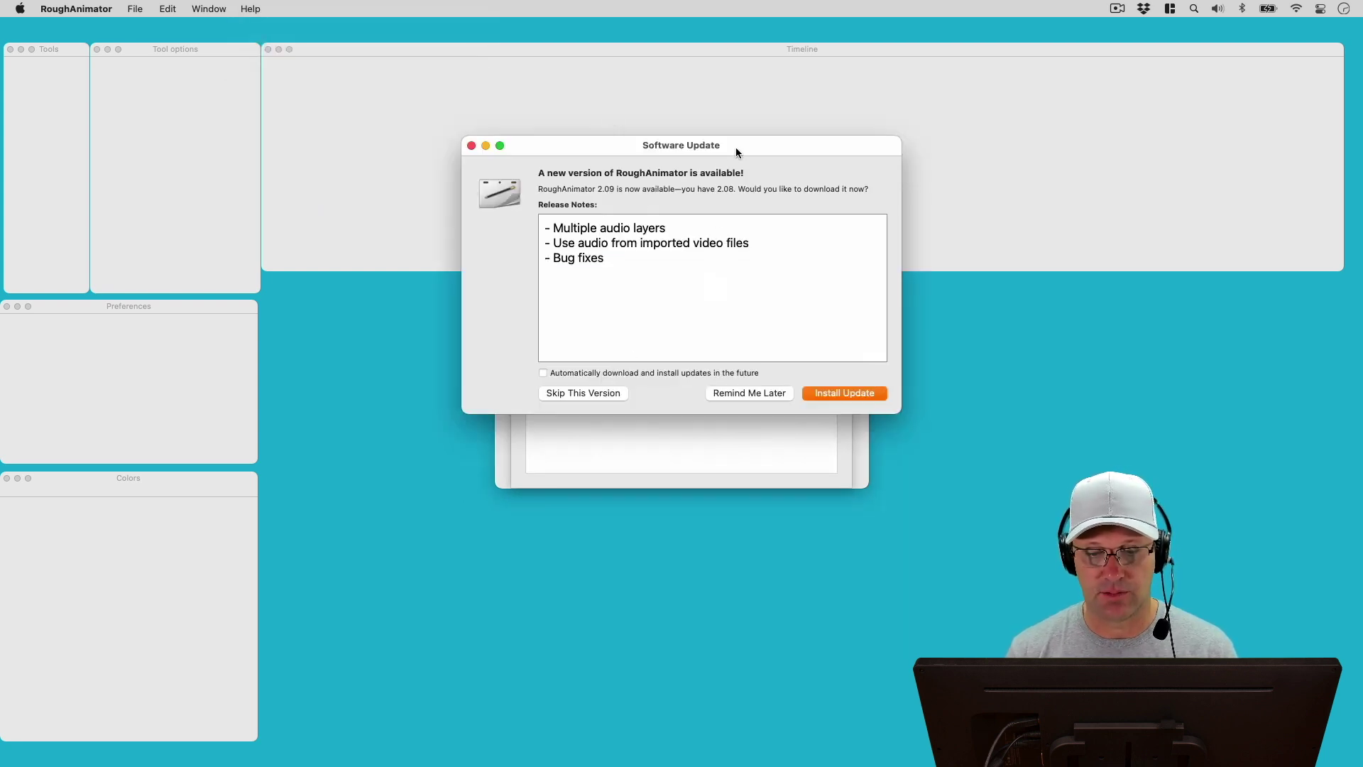
drag(750, 149, 752, 233)
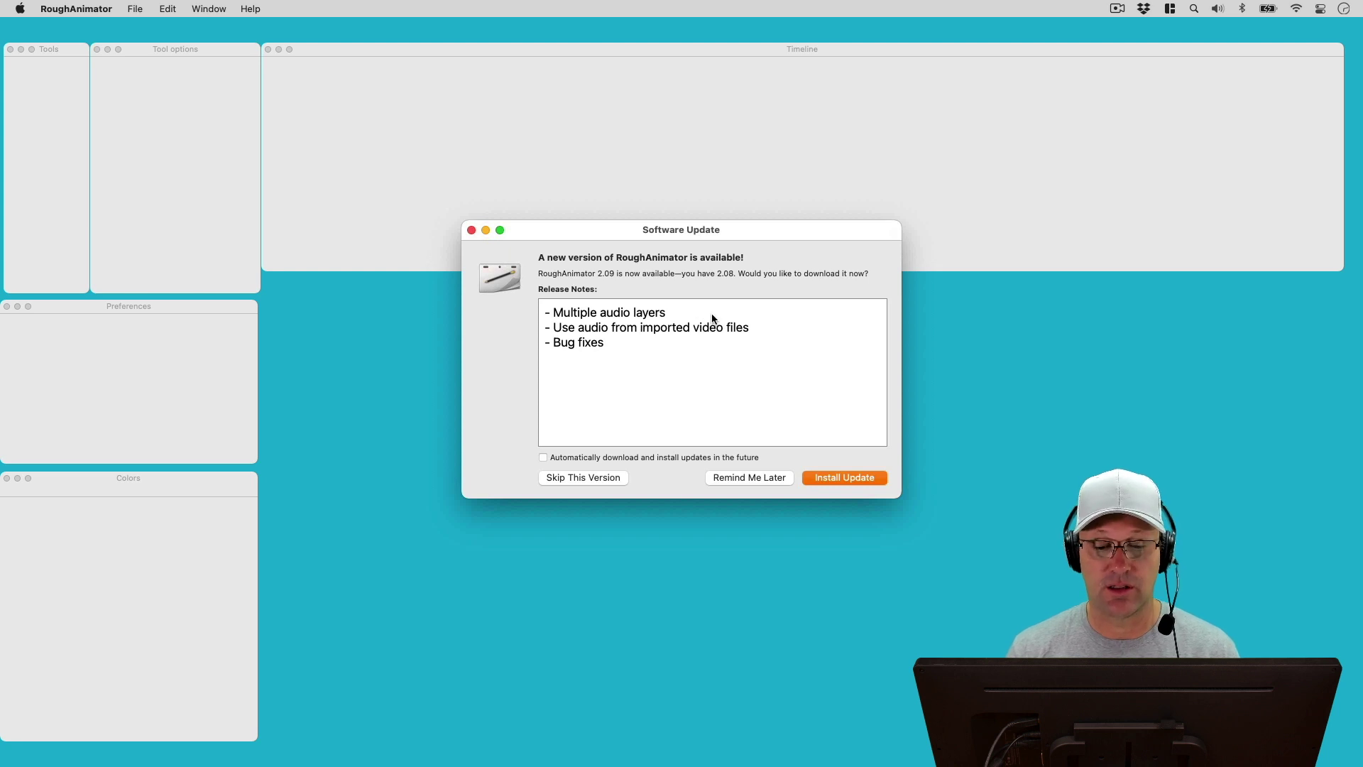
Review the update's release notes about audio from imported video files and bug fixes
drag(554, 328, 757, 323)
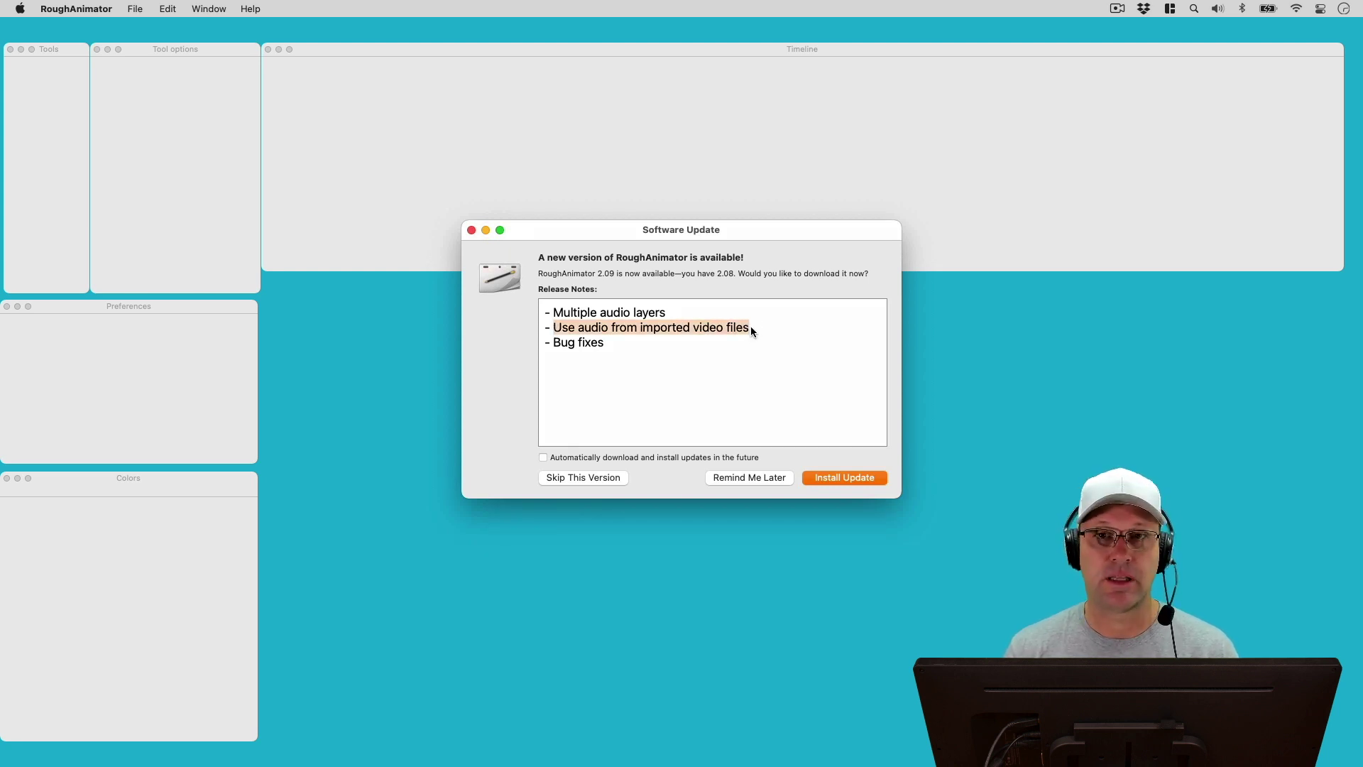
click(751, 326)
drag(556, 344, 607, 344)
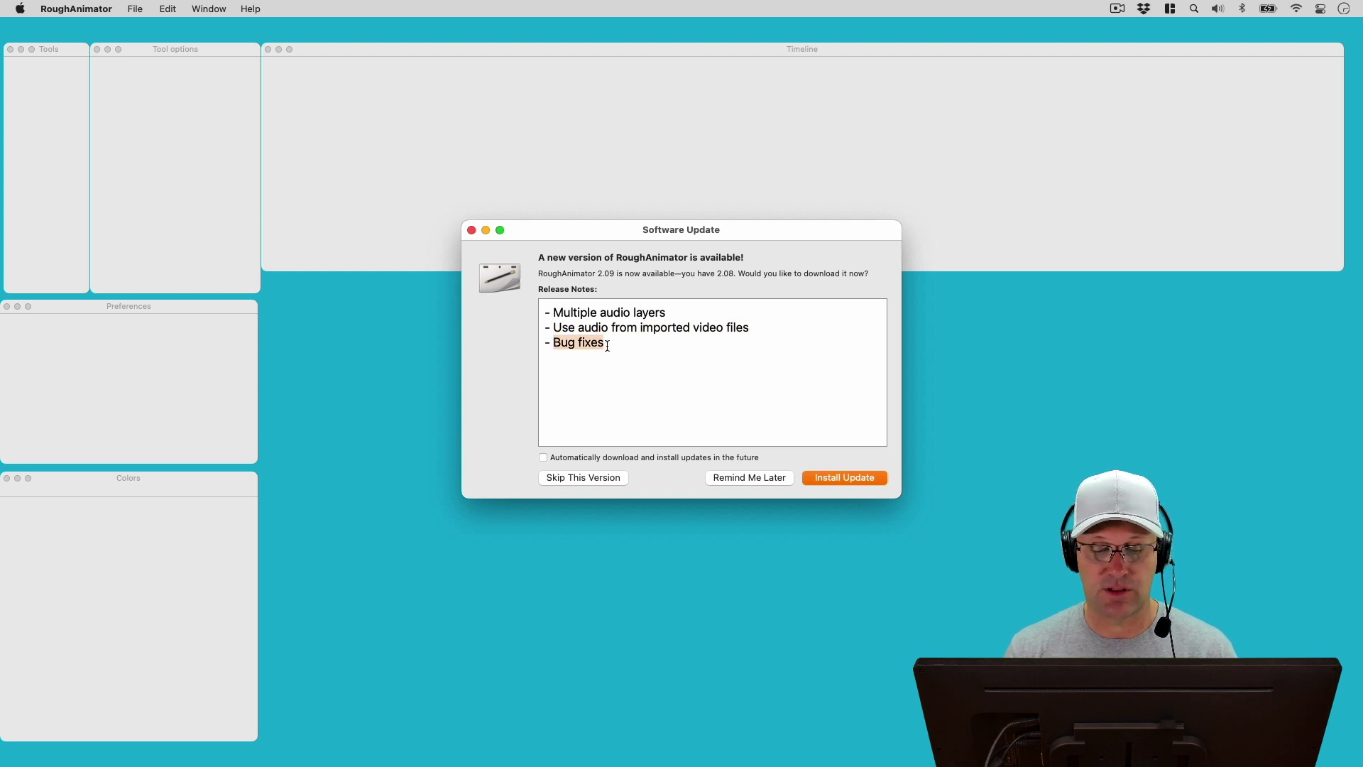
click(622, 343)
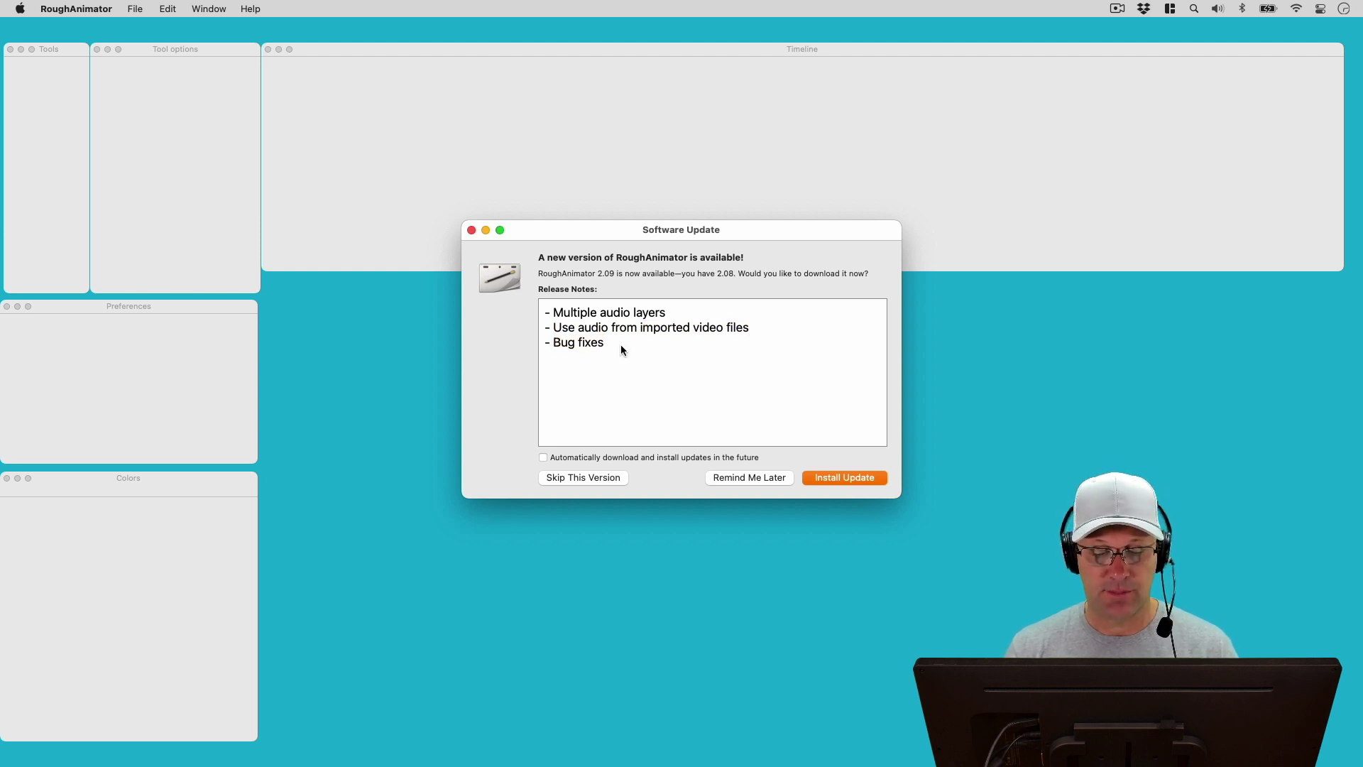
Bring forward the About window behind the update notice to check the installed version, and close it
drag(632, 231, 771, 228)
click(568, 289)
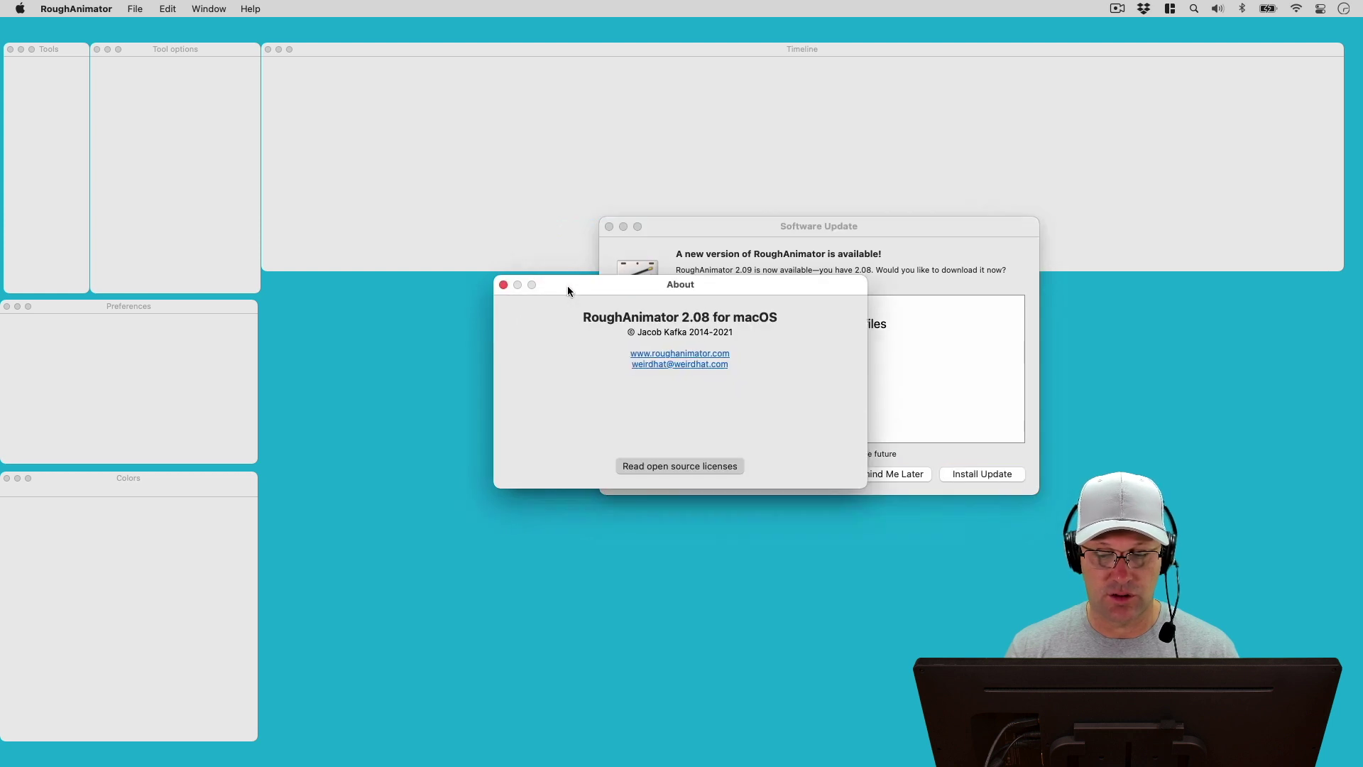
drag(568, 291, 558, 293)
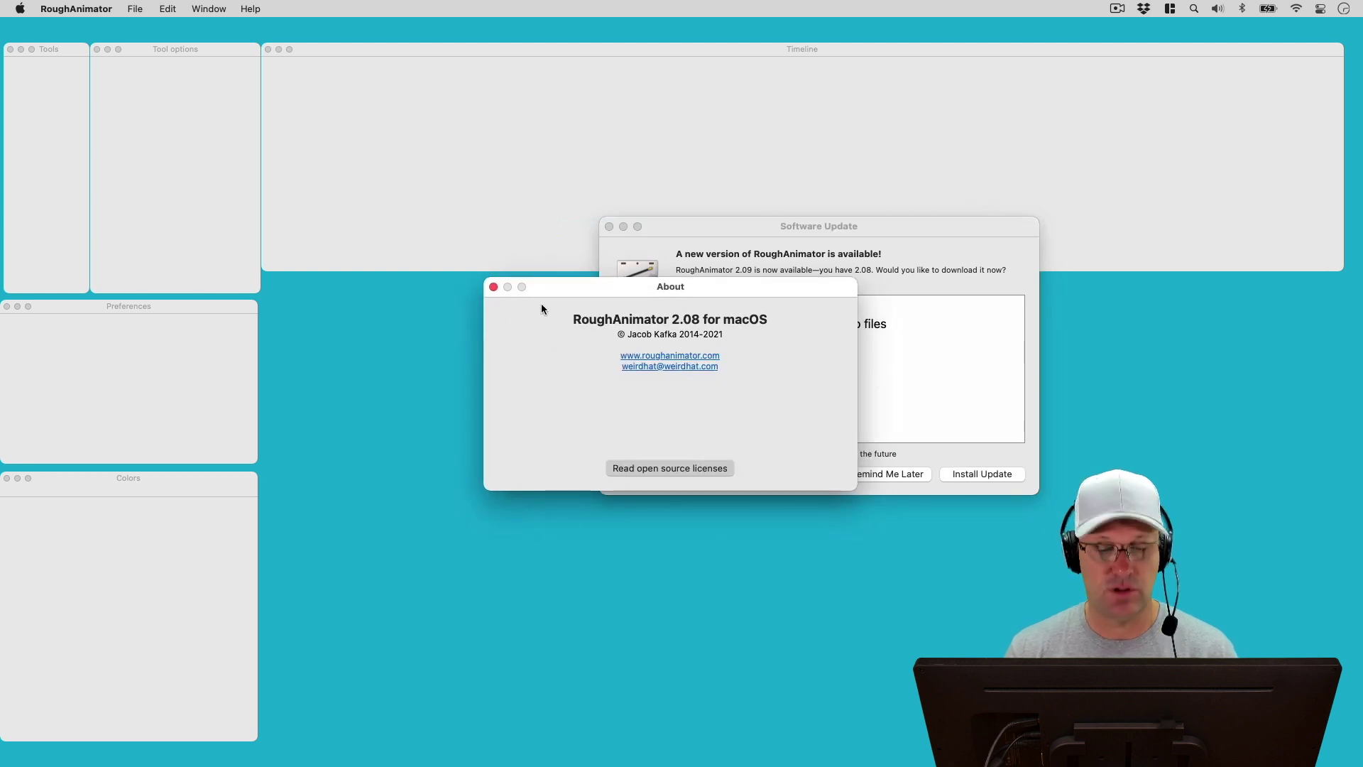
click(493, 287)
Install the RoughAnimator 2.09 update and relaunch the application
drag(723, 234, 577, 254)
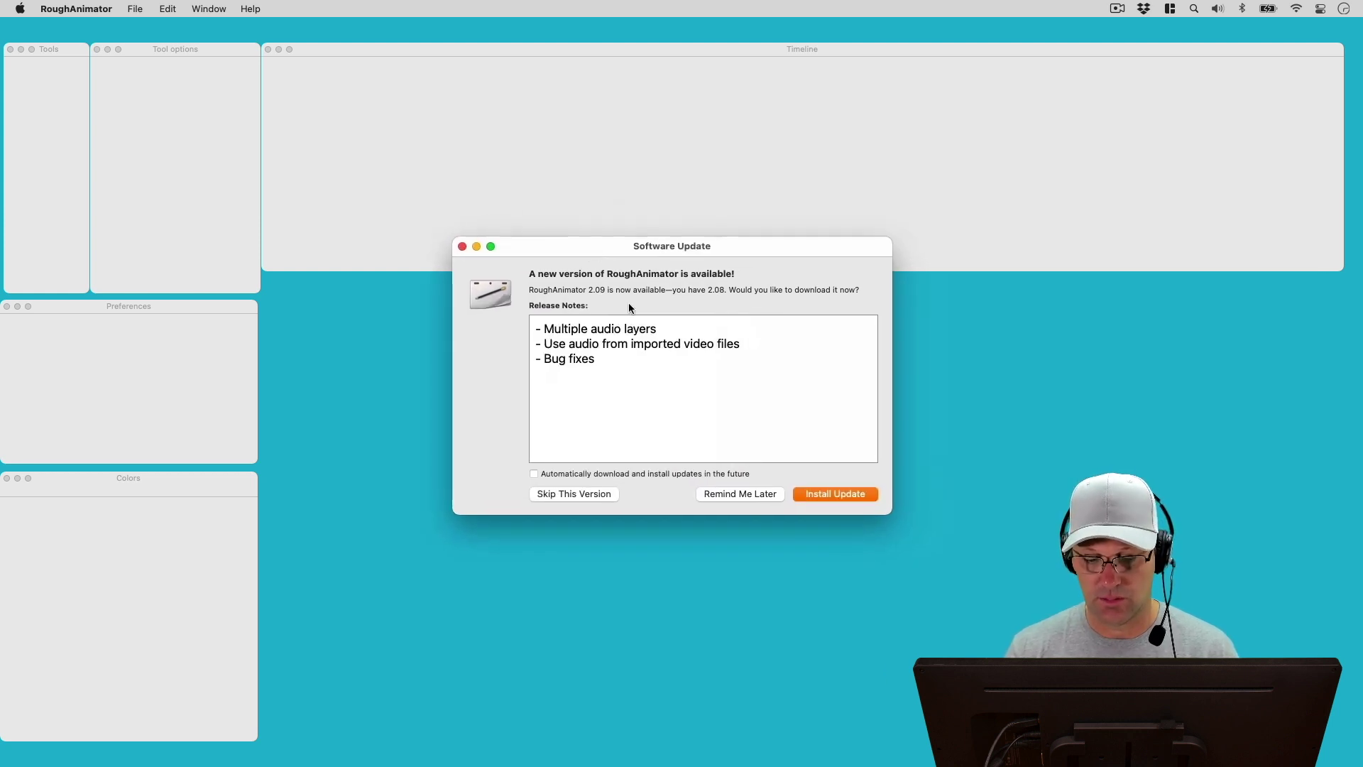
click(818, 492)
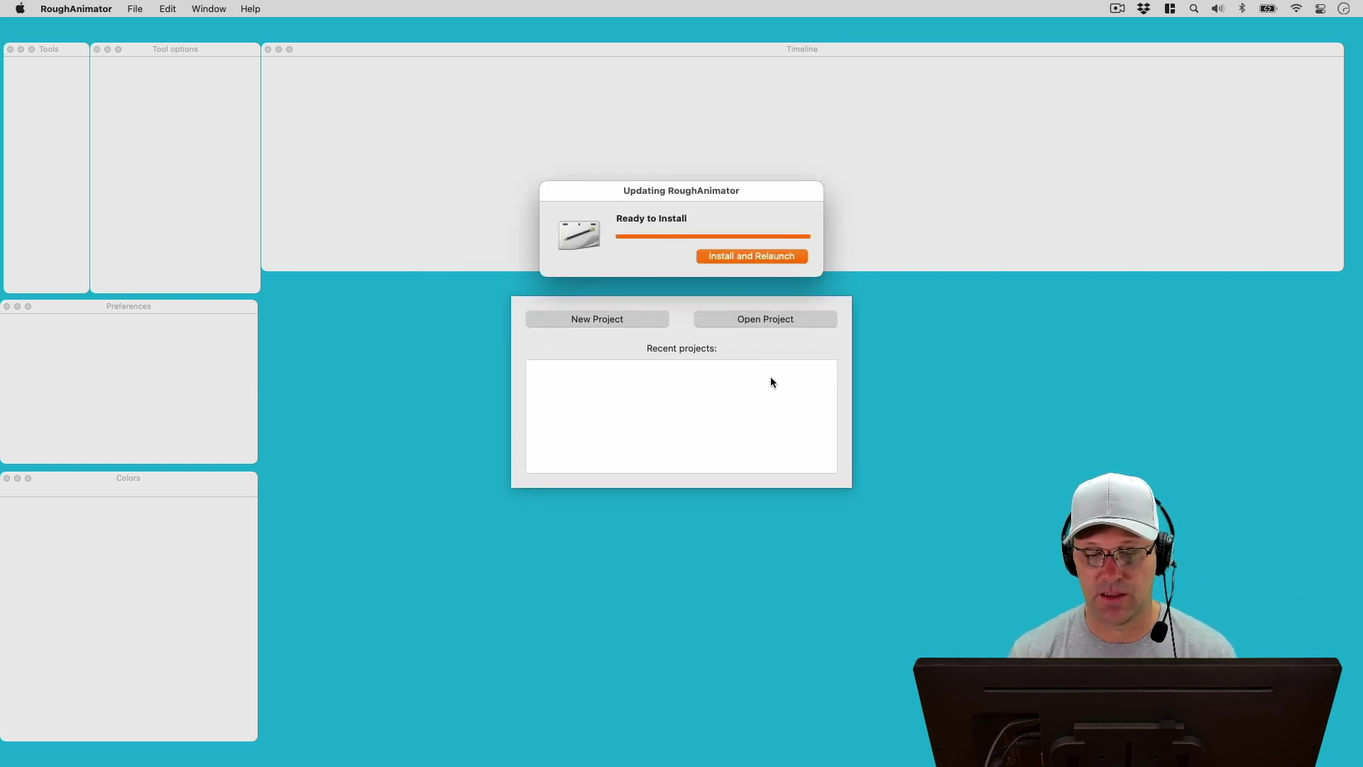
click(756, 256)
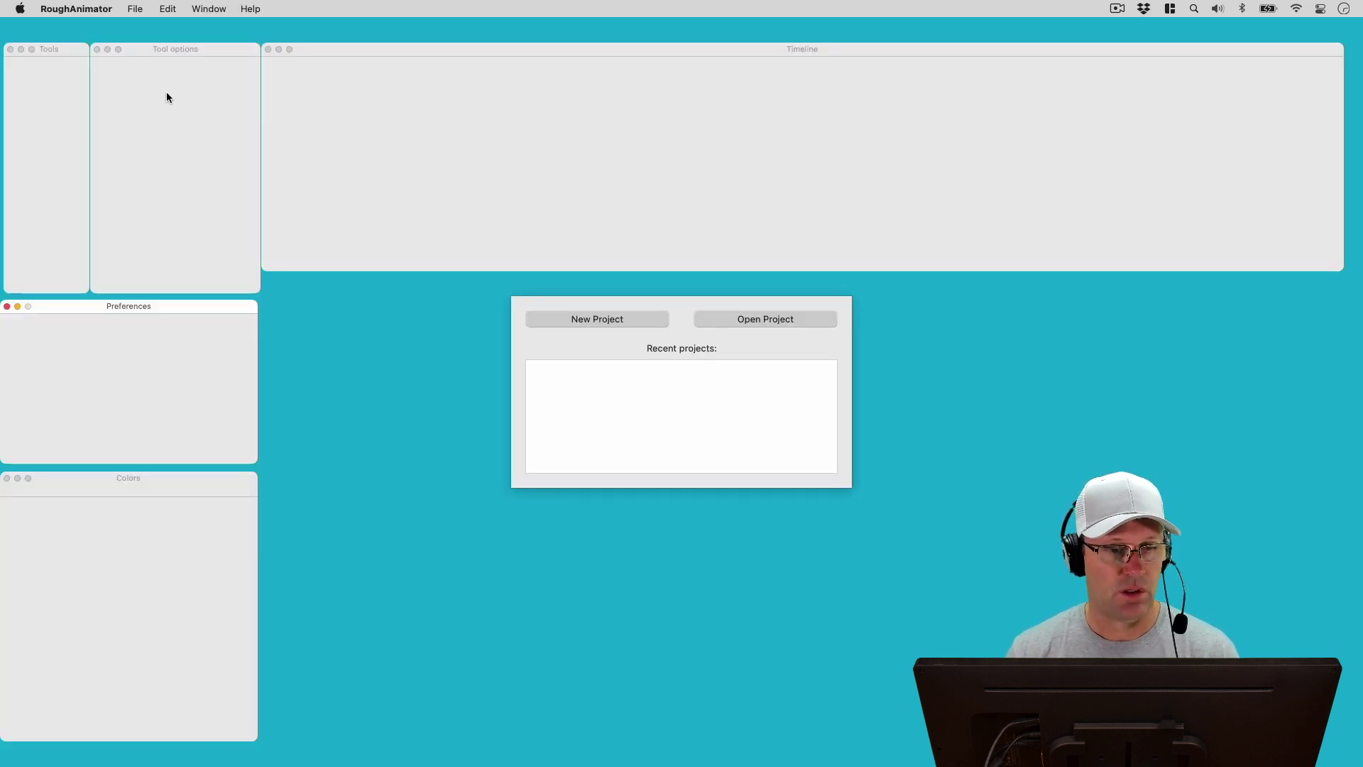
Verify the updated application's version in its About information and close the window
click(76, 8)
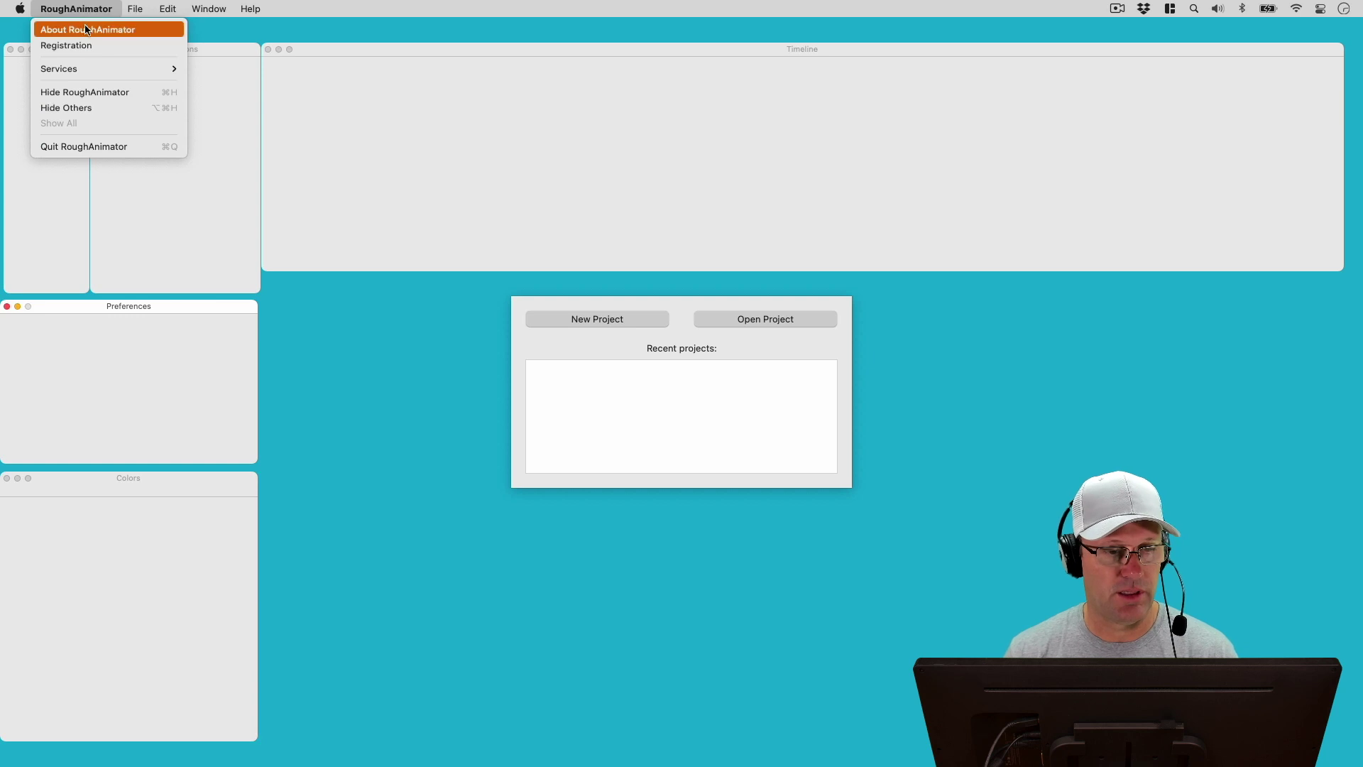
click(64, 28)
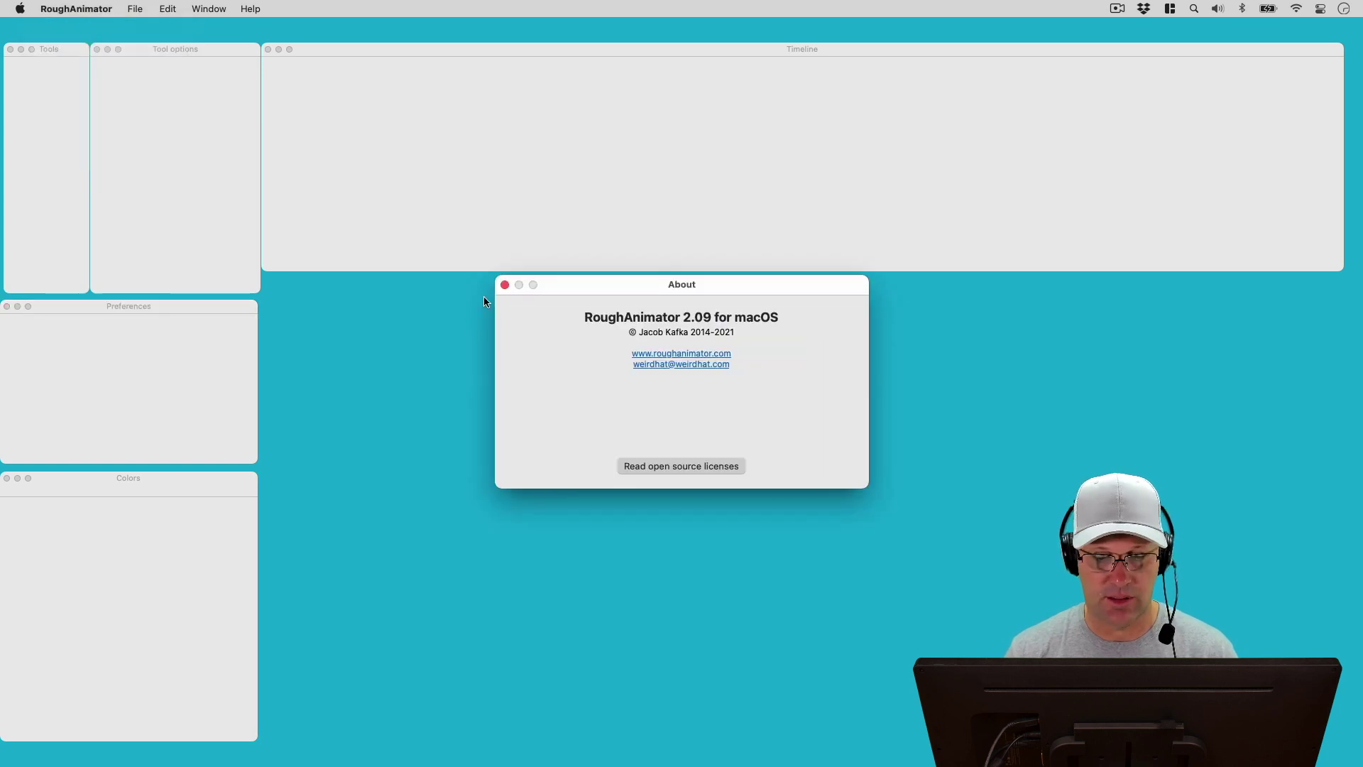
click(505, 285)
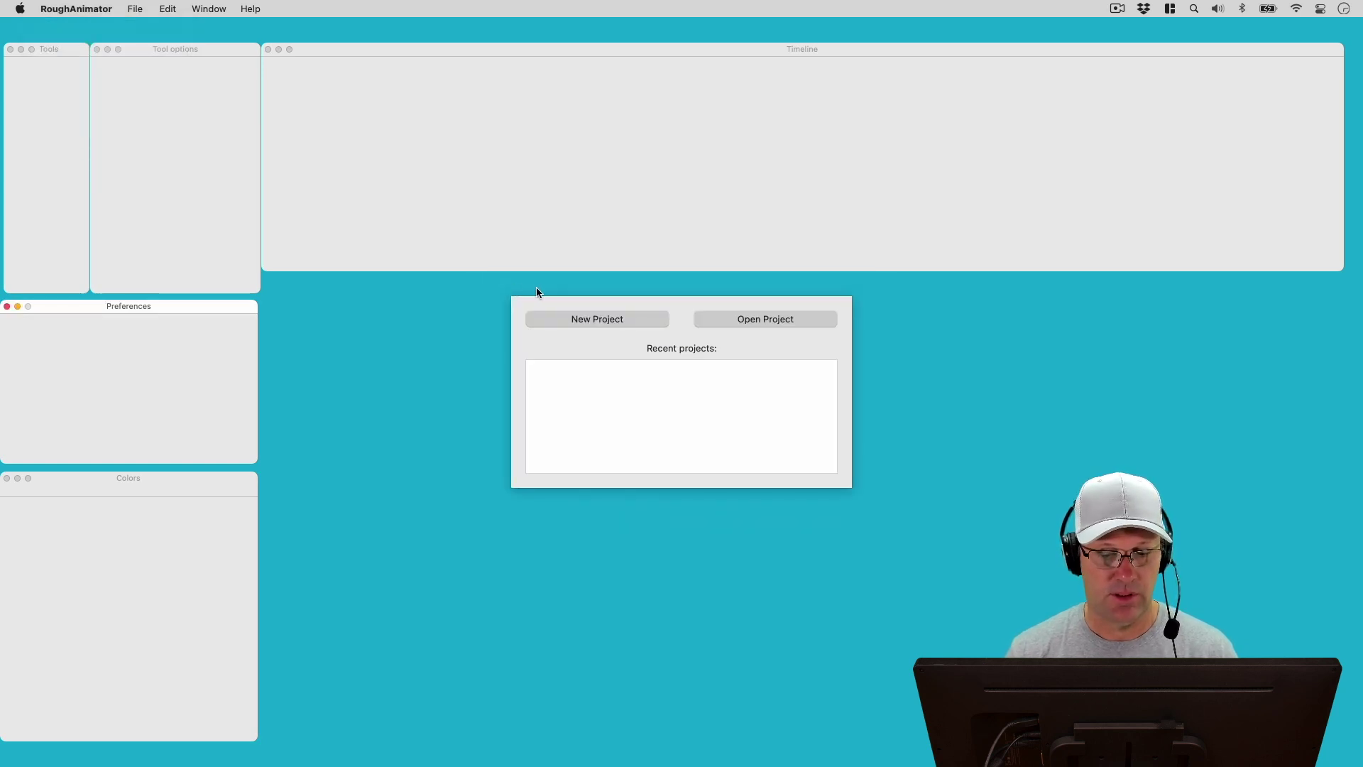
Create a new 24 fps project with a 1920 x 1080 camera size and zero margins, and activate the Brush tool
click(579, 324)
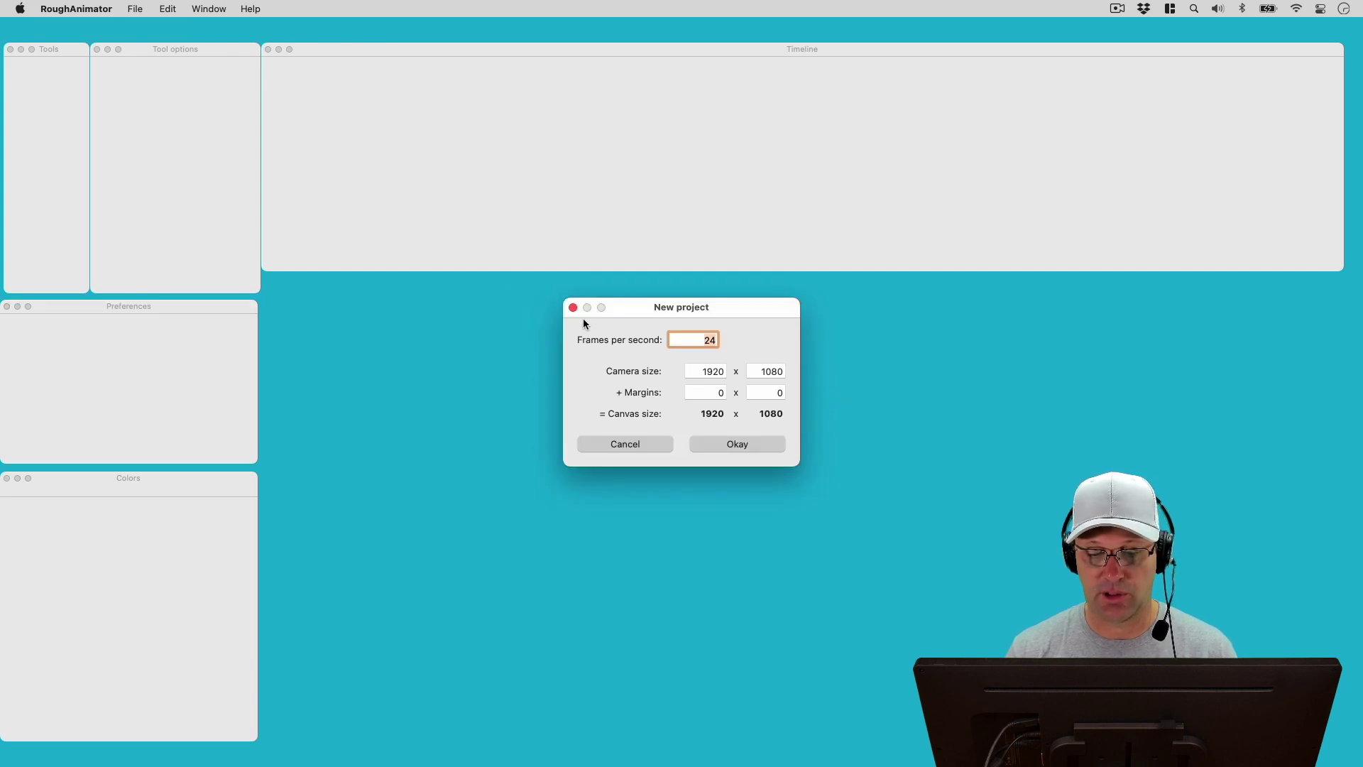
click(738, 443)
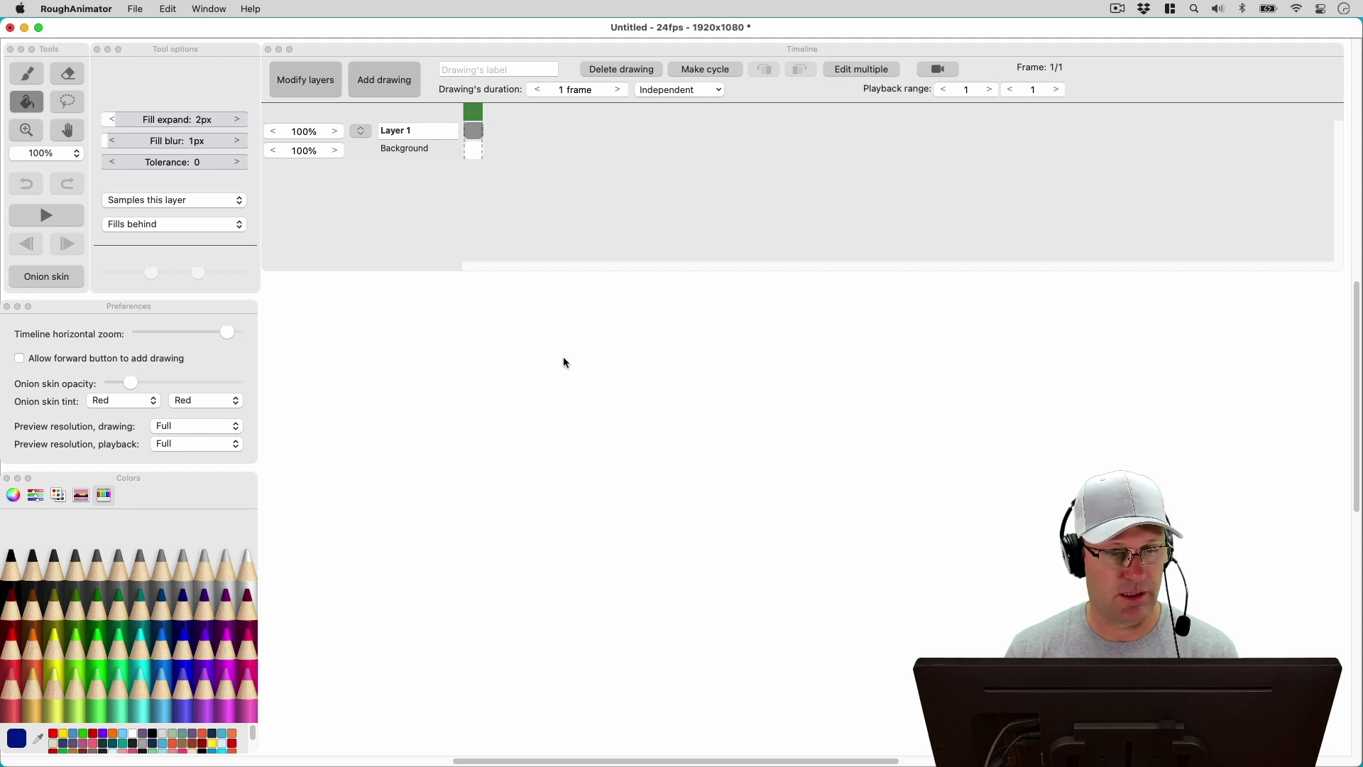
click(419, 257)
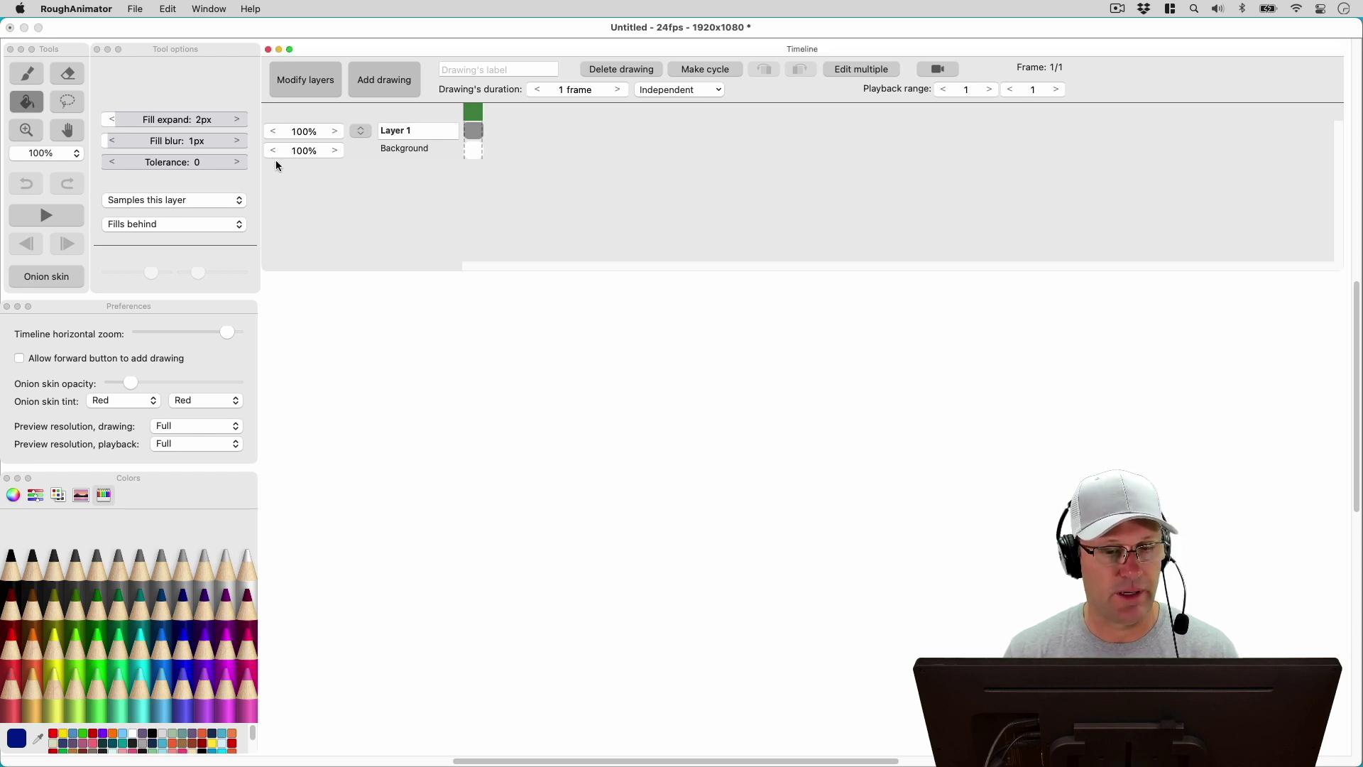
key(b)
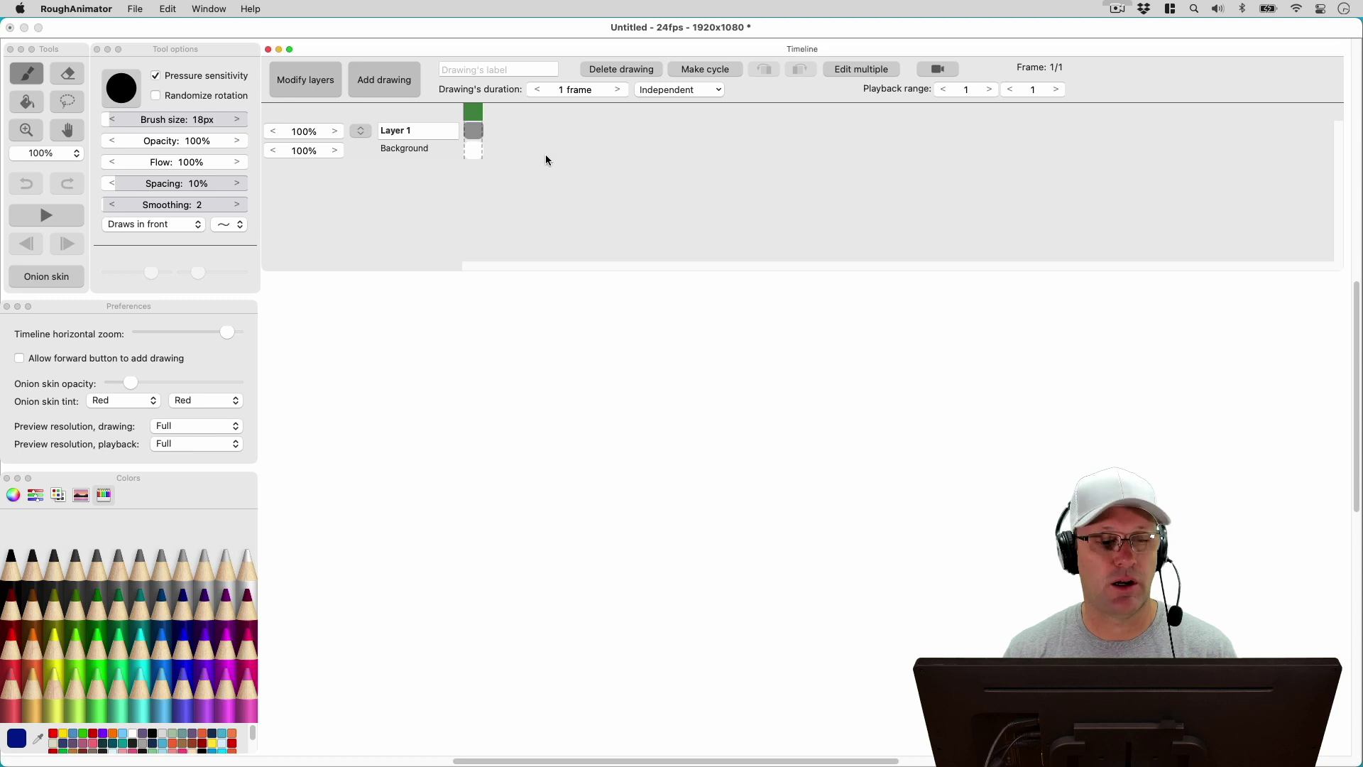
Import the audio file Audio-Test_01.wav into the project
click(135, 9)
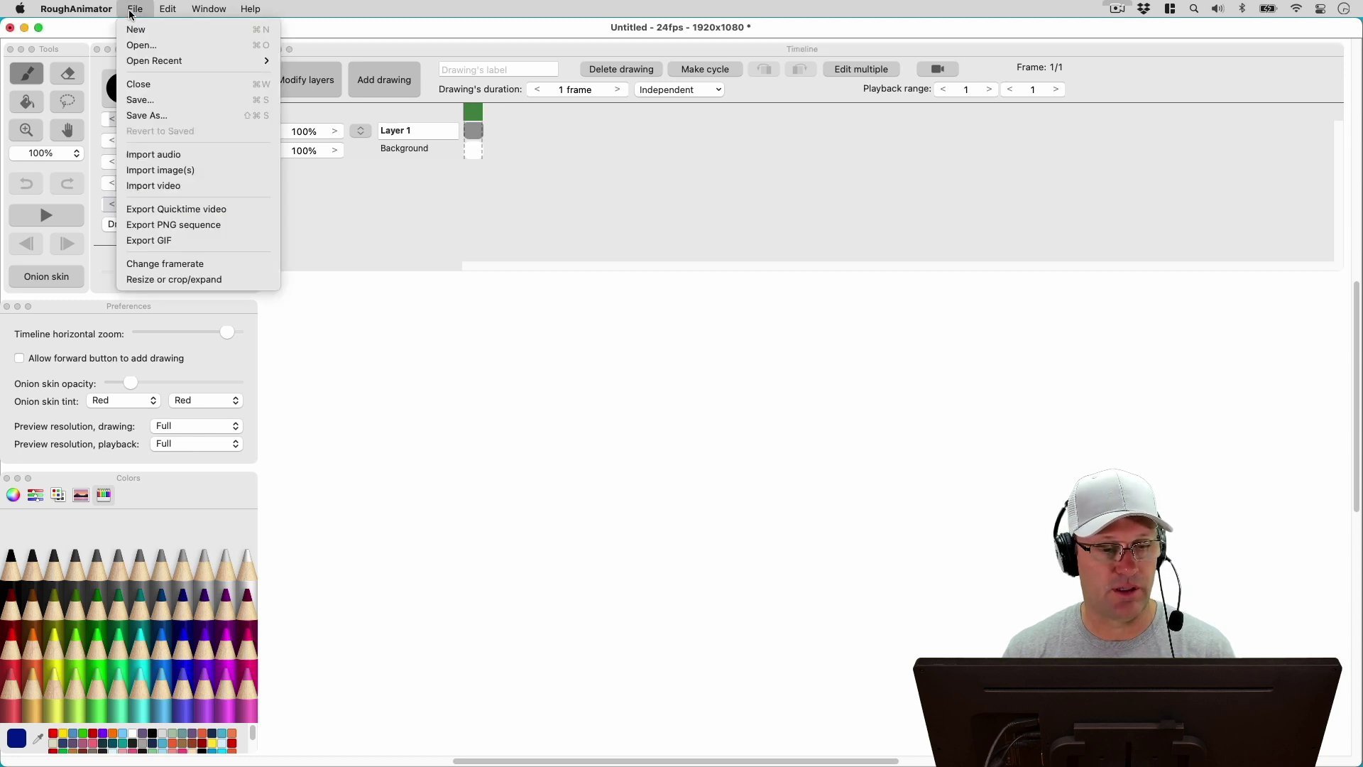
click(152, 155)
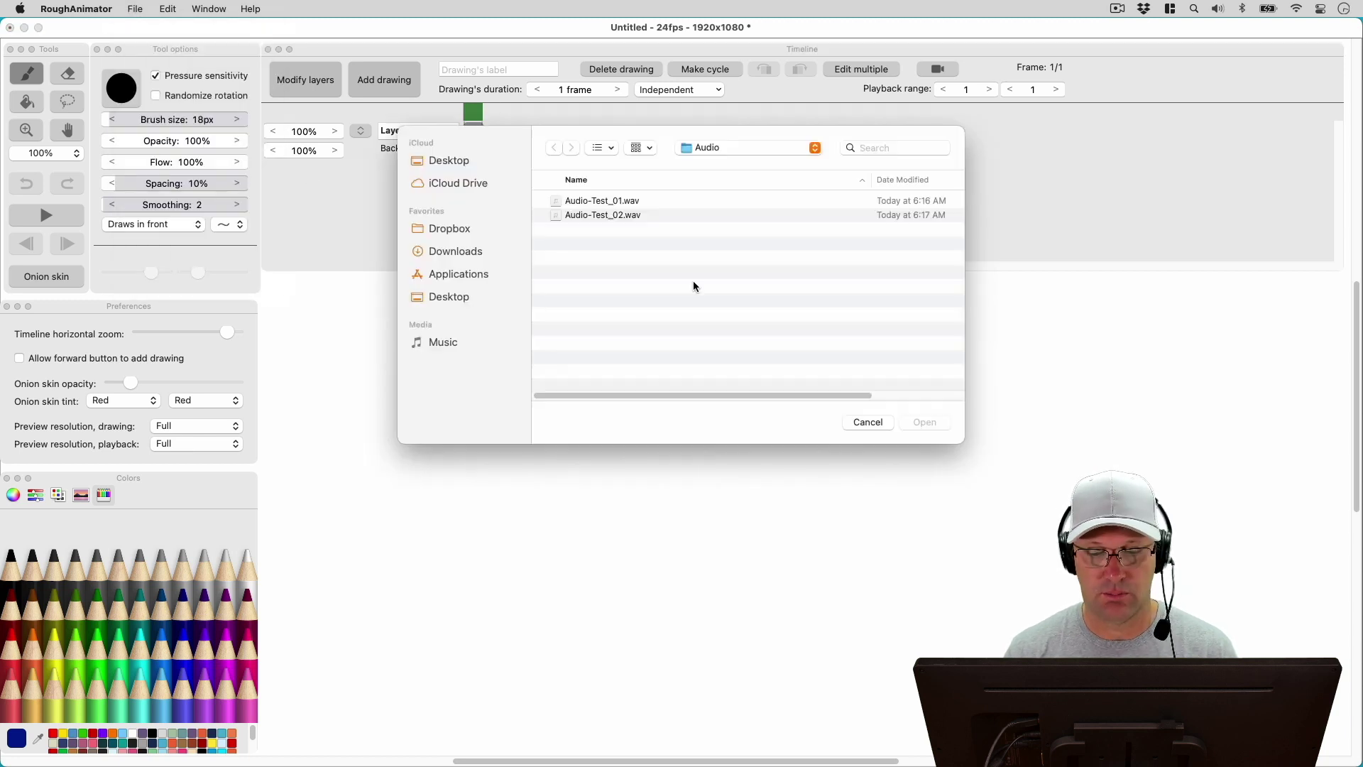
click(622, 200)
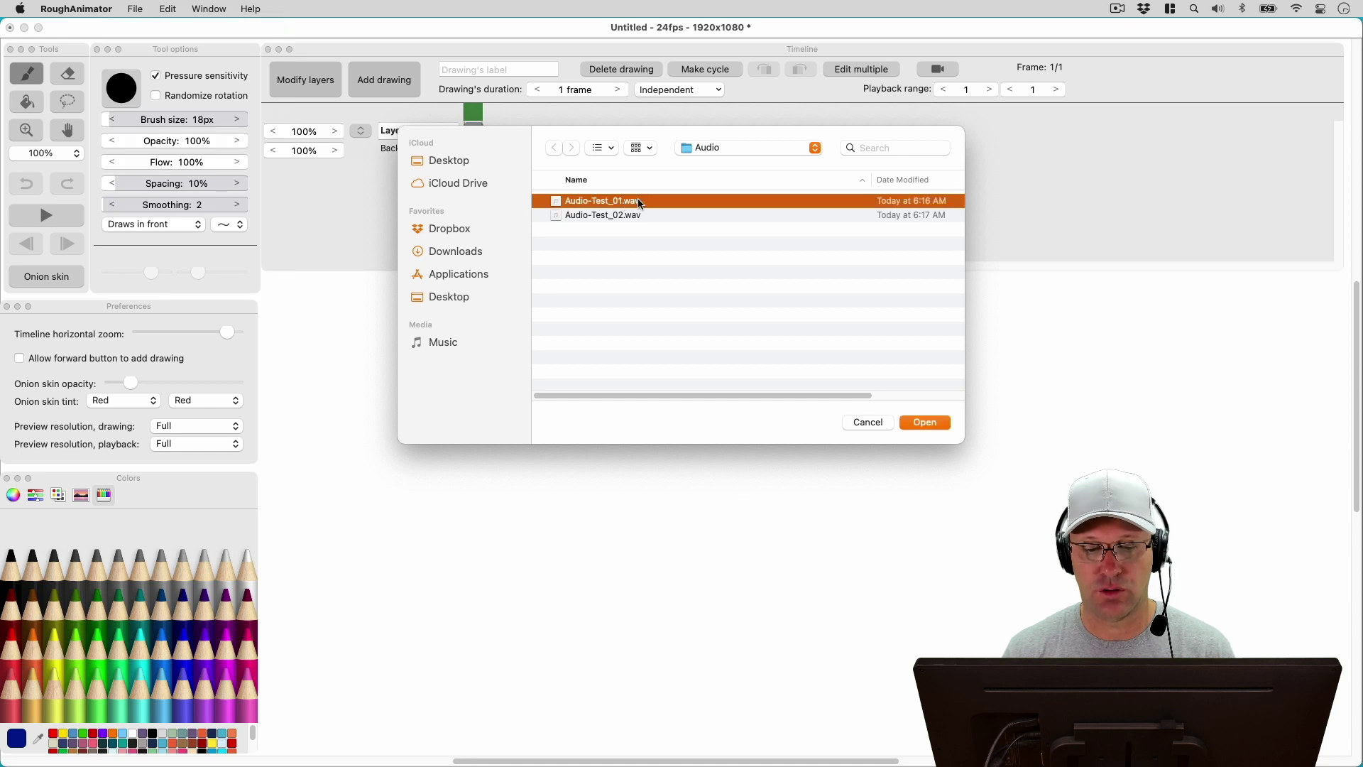
click(918, 420)
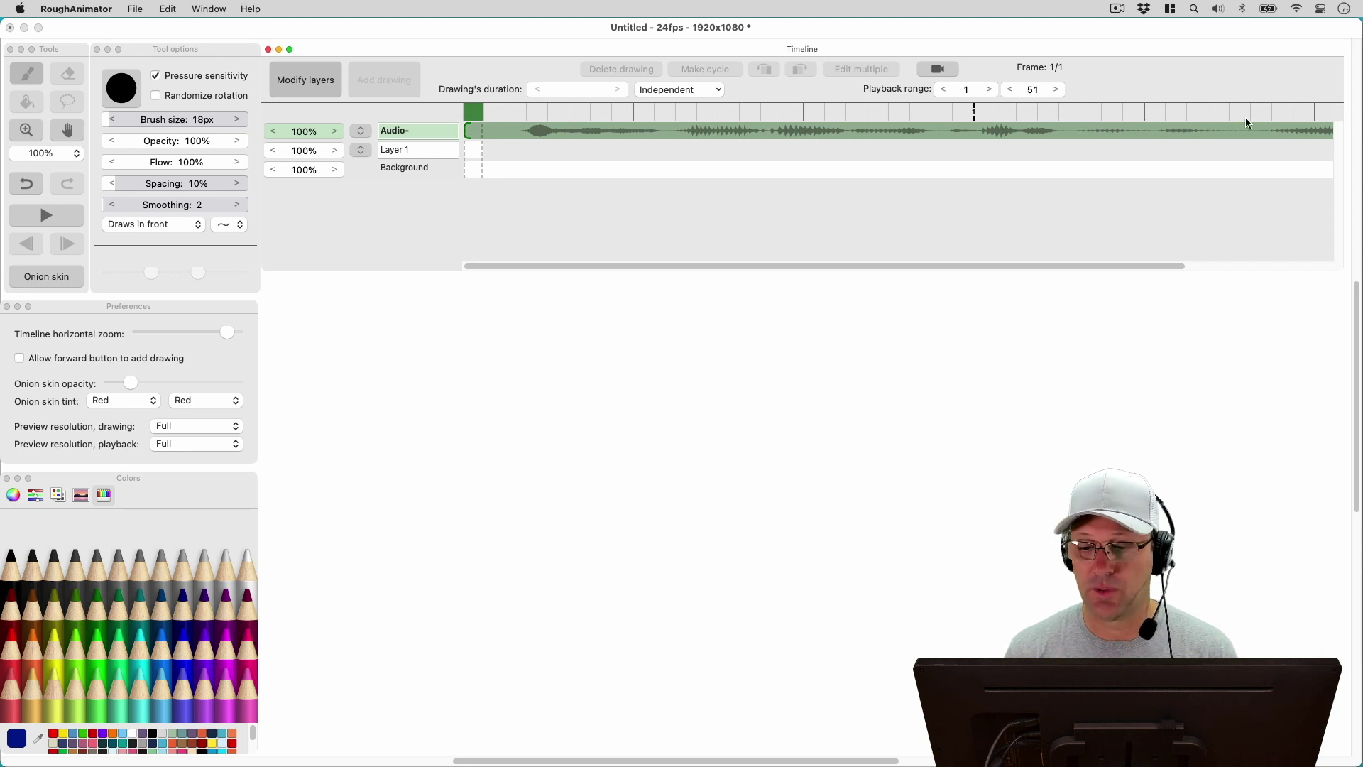
Reduce the timeline's horizontal zoom so the entire audio clip fits in the timeline
click(173, 290)
drag(227, 332, 218, 330)
click(509, 167)
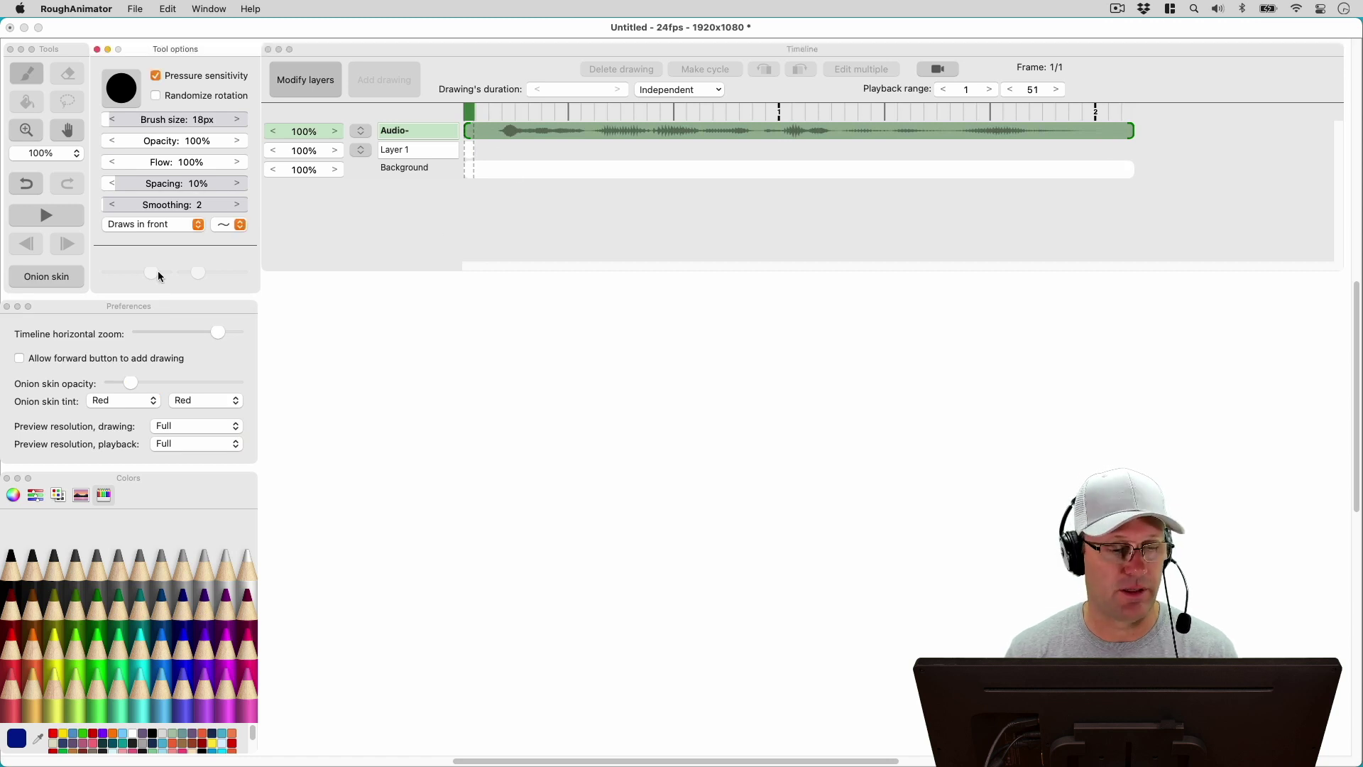
Play back the timeline to listen to the imported audio, and stop the playback
click(76, 154)
click(44, 216)
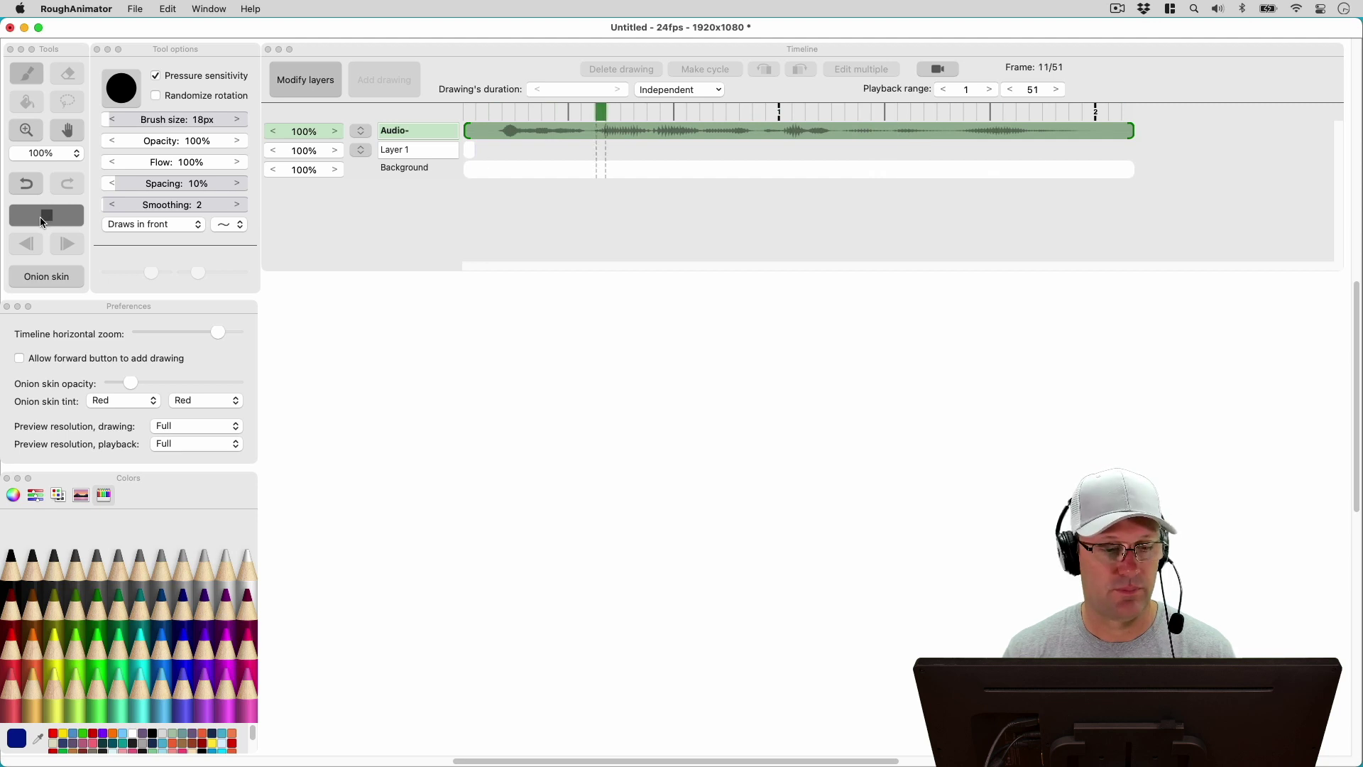
click(47, 217)
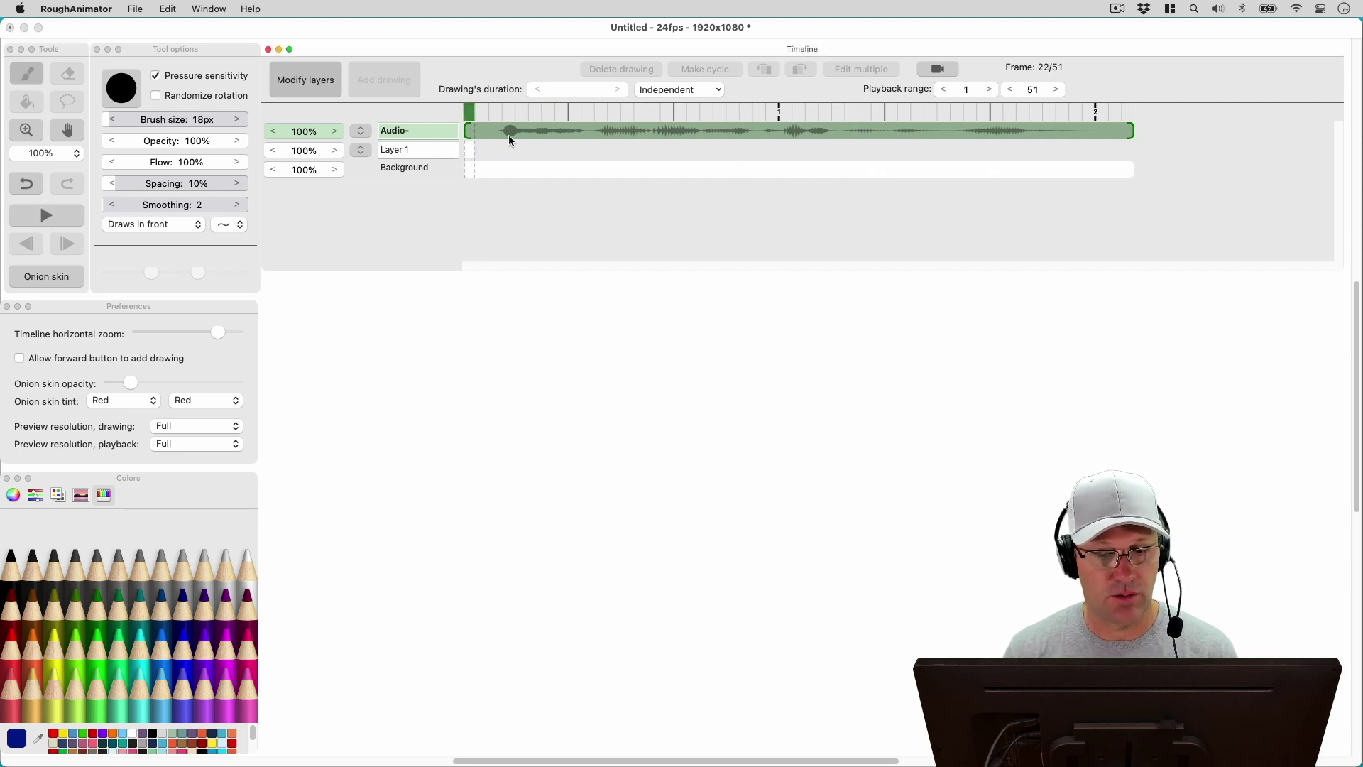
Rename the imported audio layer as A01
mouse_move(362, 130)
mouse_down()
mouse_move(363, 164)
mouse_move(363, 117)
mouse_move(360, 128)
mouse_up()
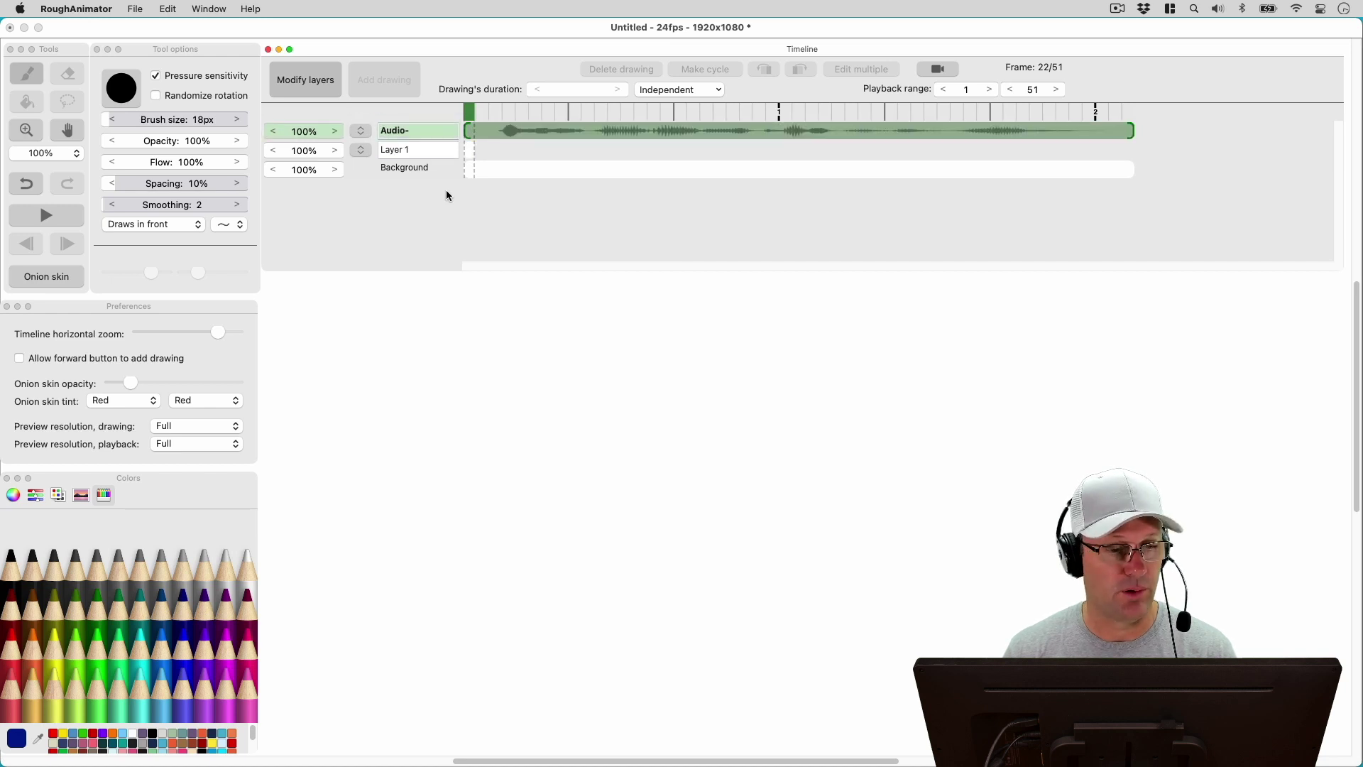
click(420, 131)
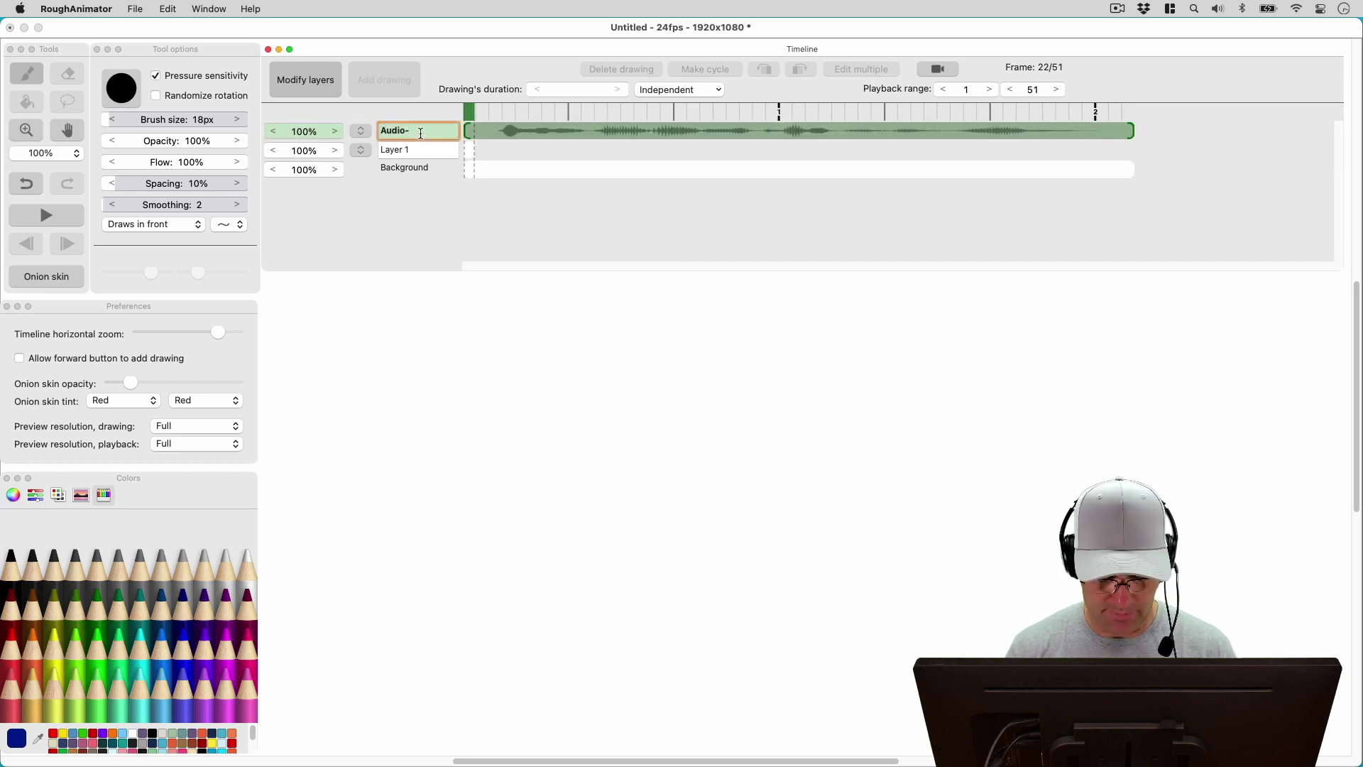
key(super+v)
key(super+z)
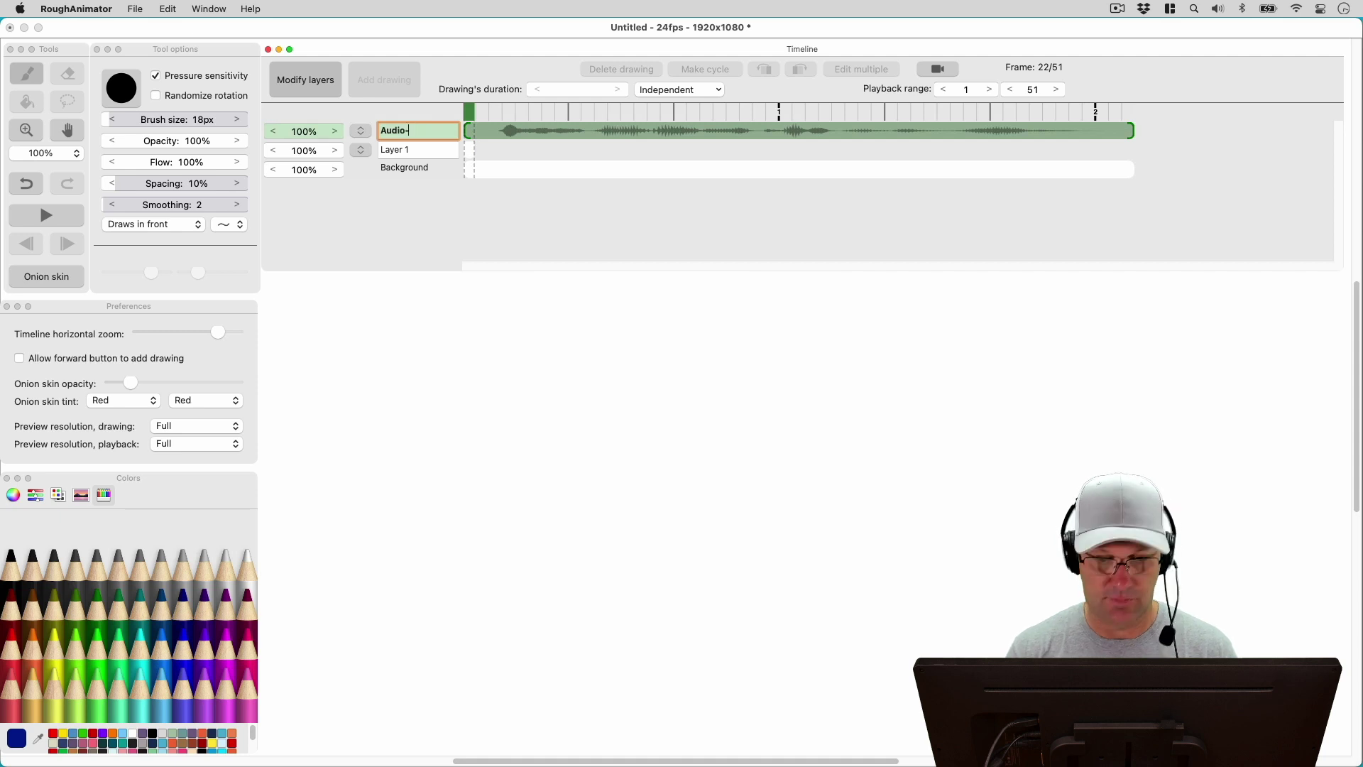
key(Tab)
click(426, 132)
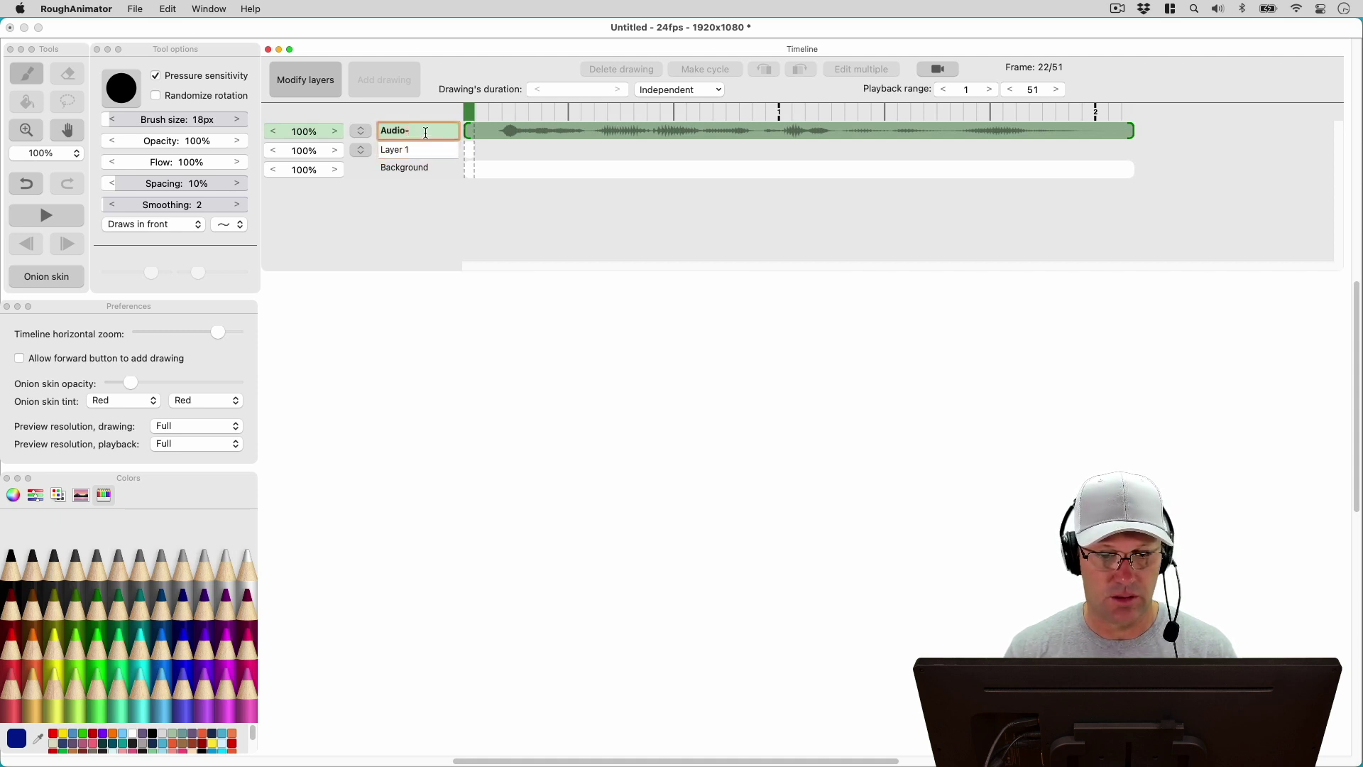
text(0)
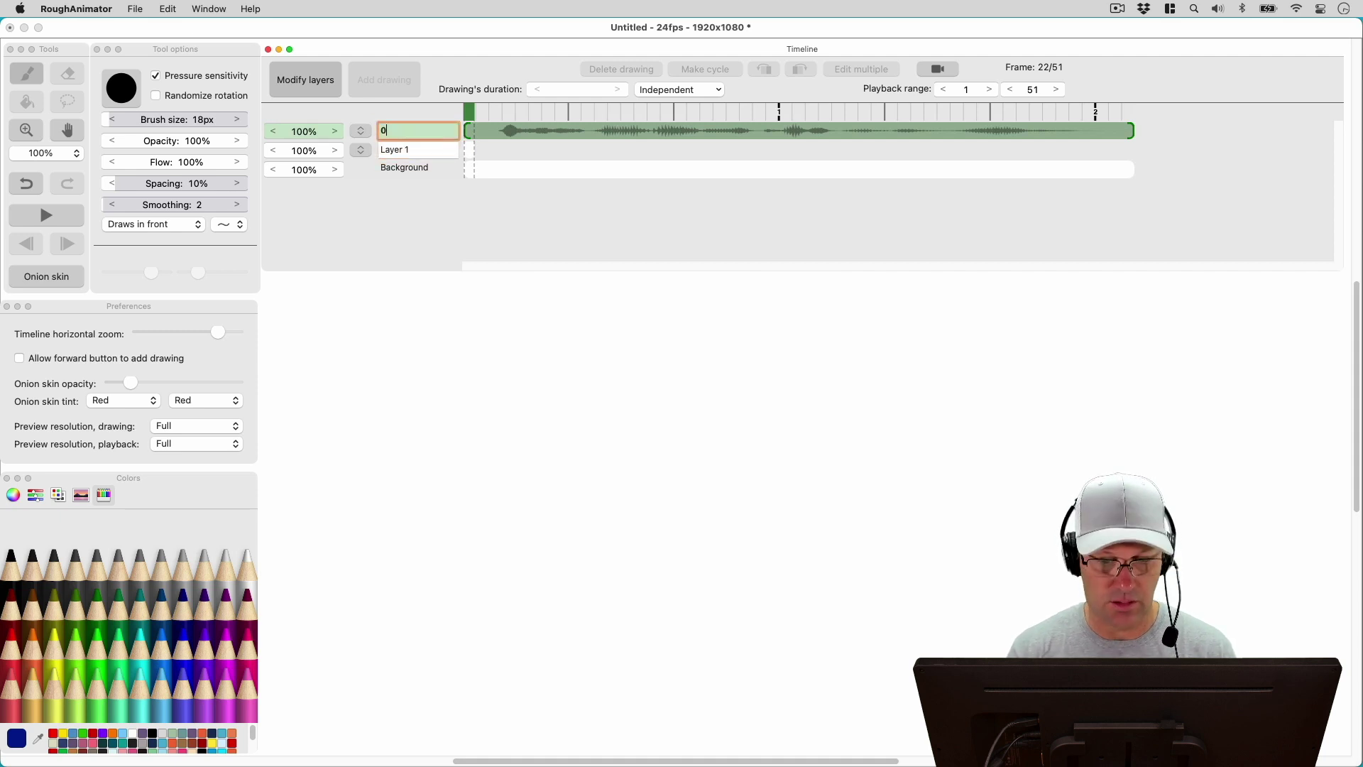
key(BackSpace)
text(A01)
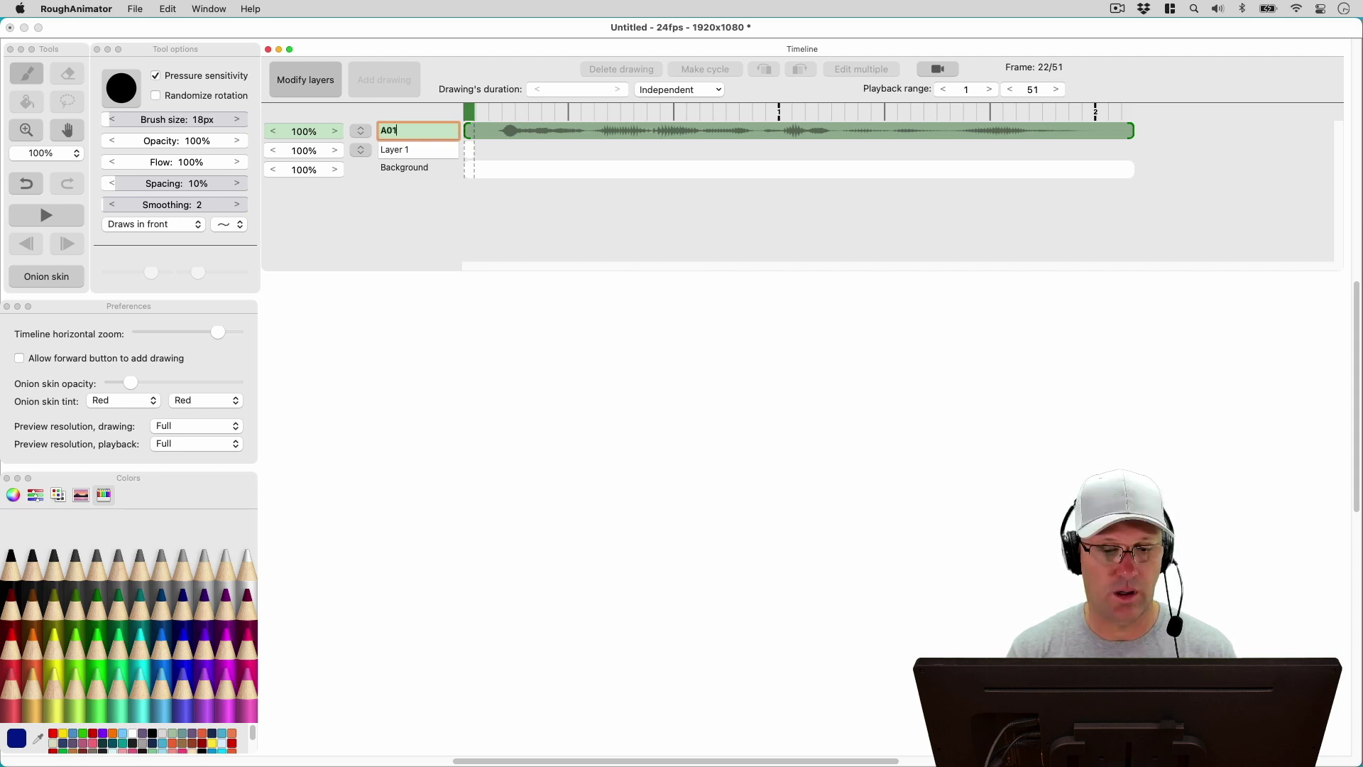
key(Return)
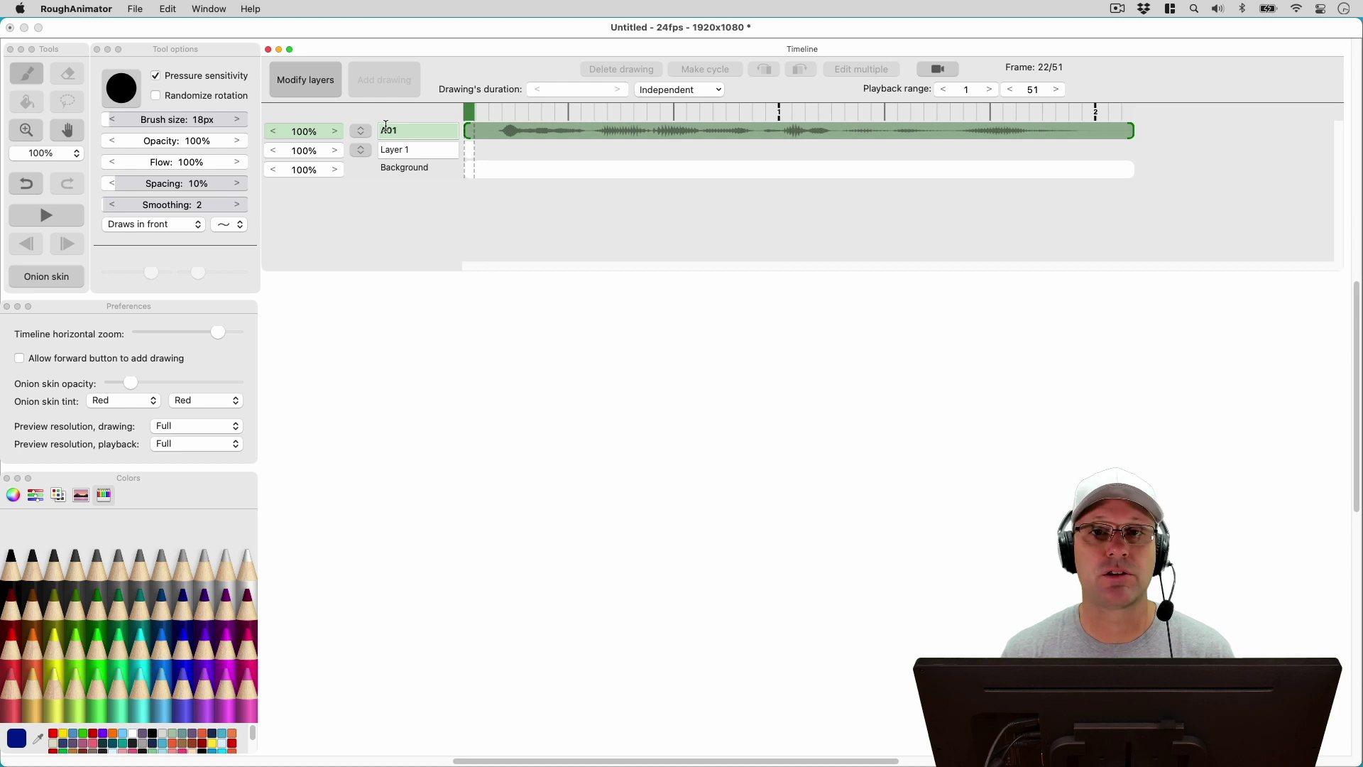
Import the audio file Audio-Test_02.wav as a second audio layer
click(183, 71)
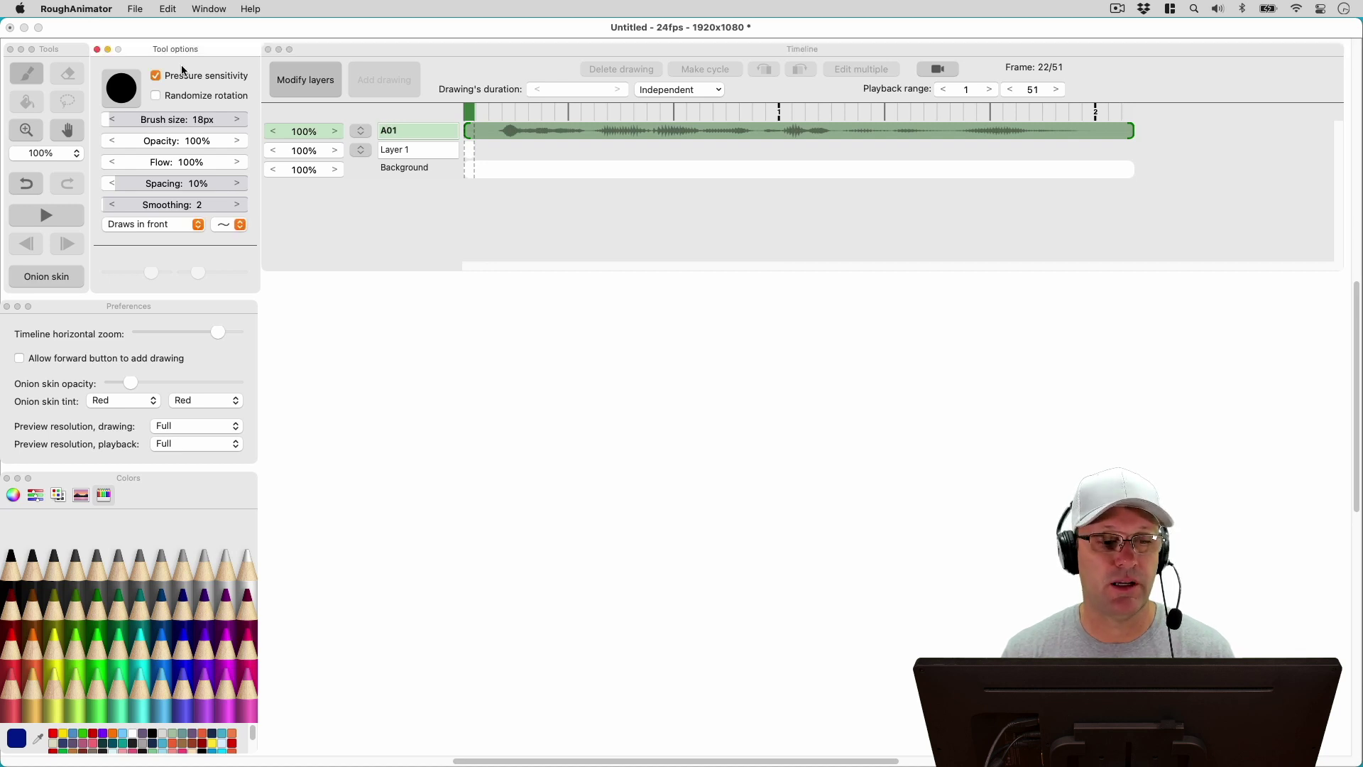
click(135, 9)
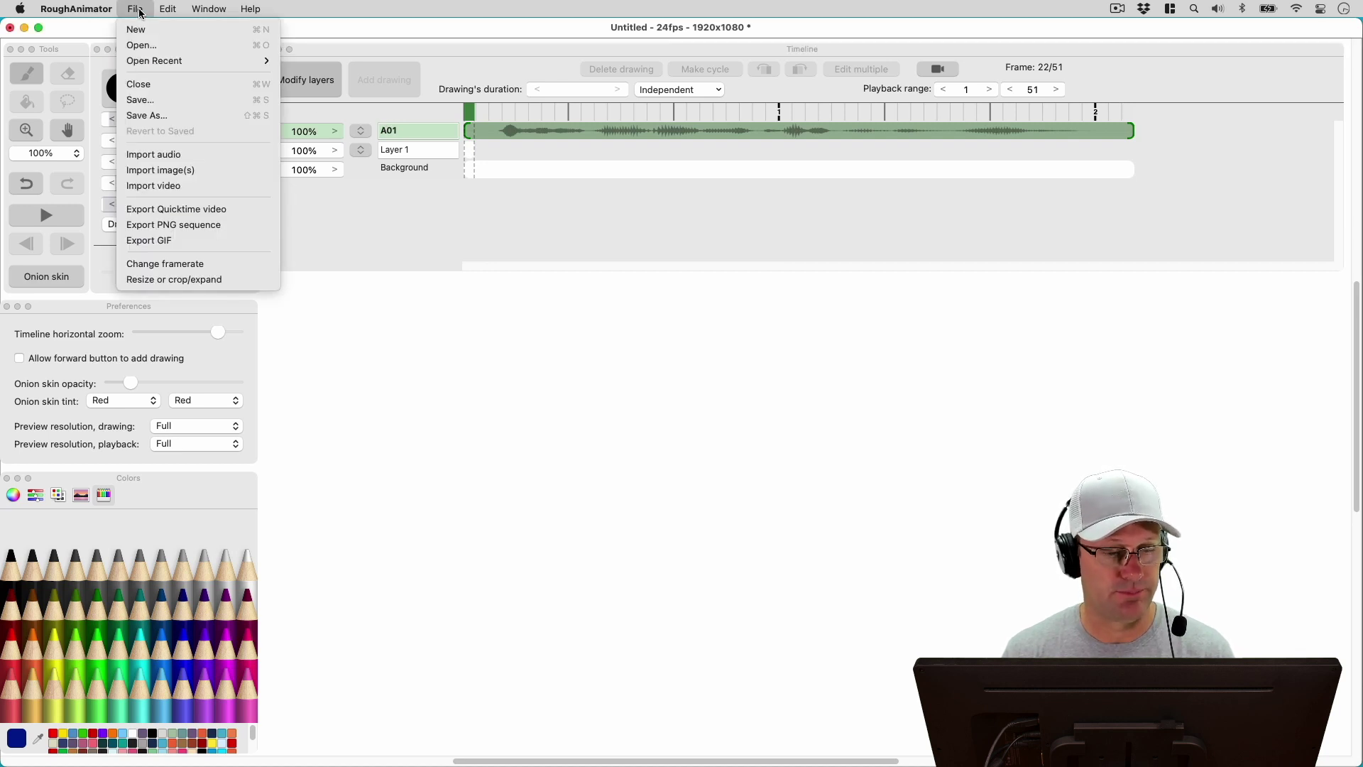
click(160, 153)
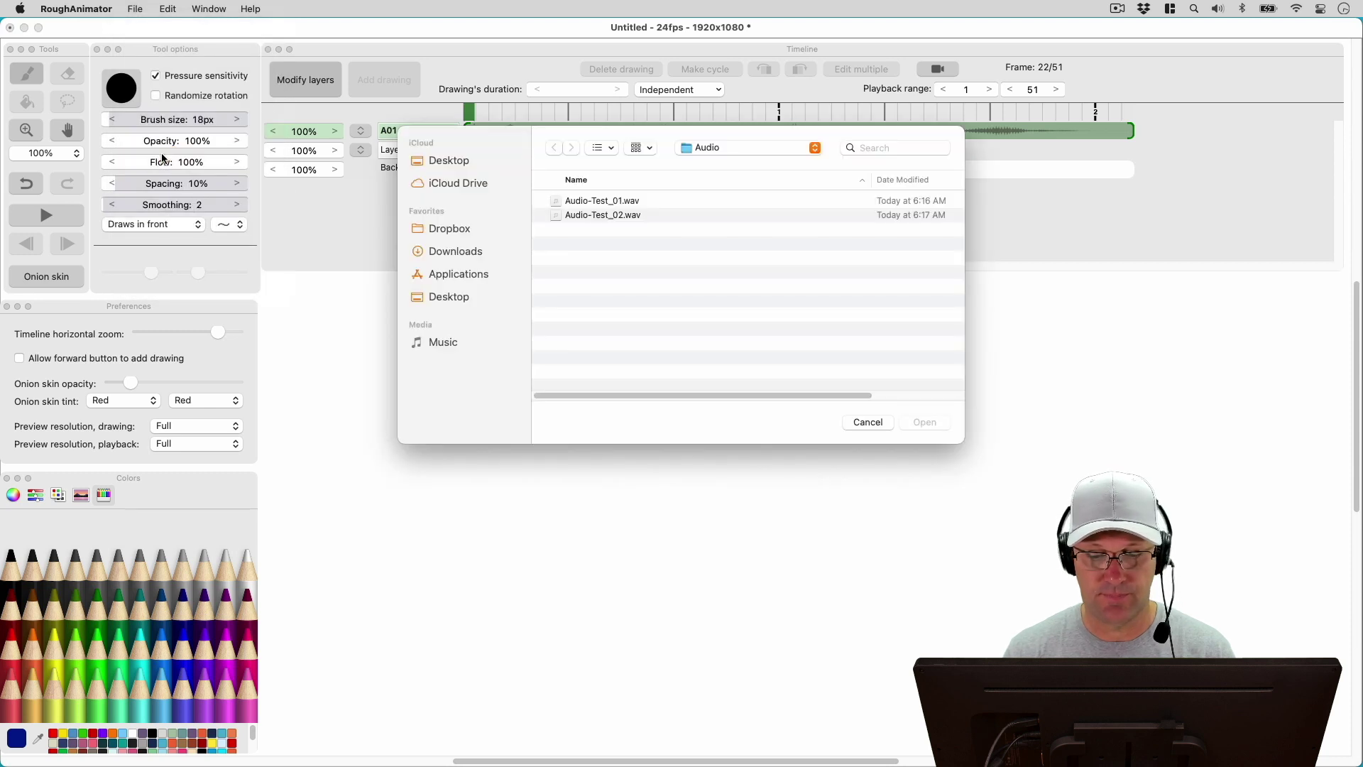
click(646, 214)
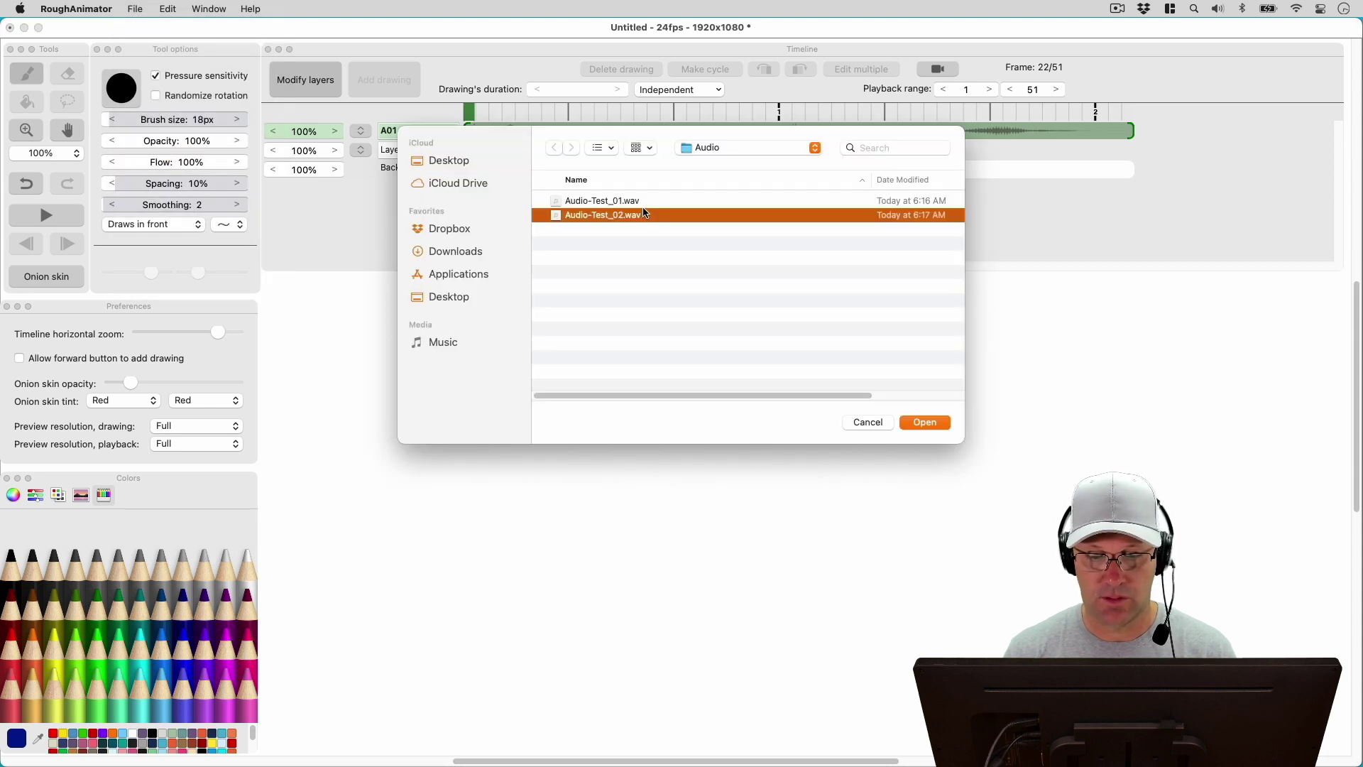
click(924, 423)
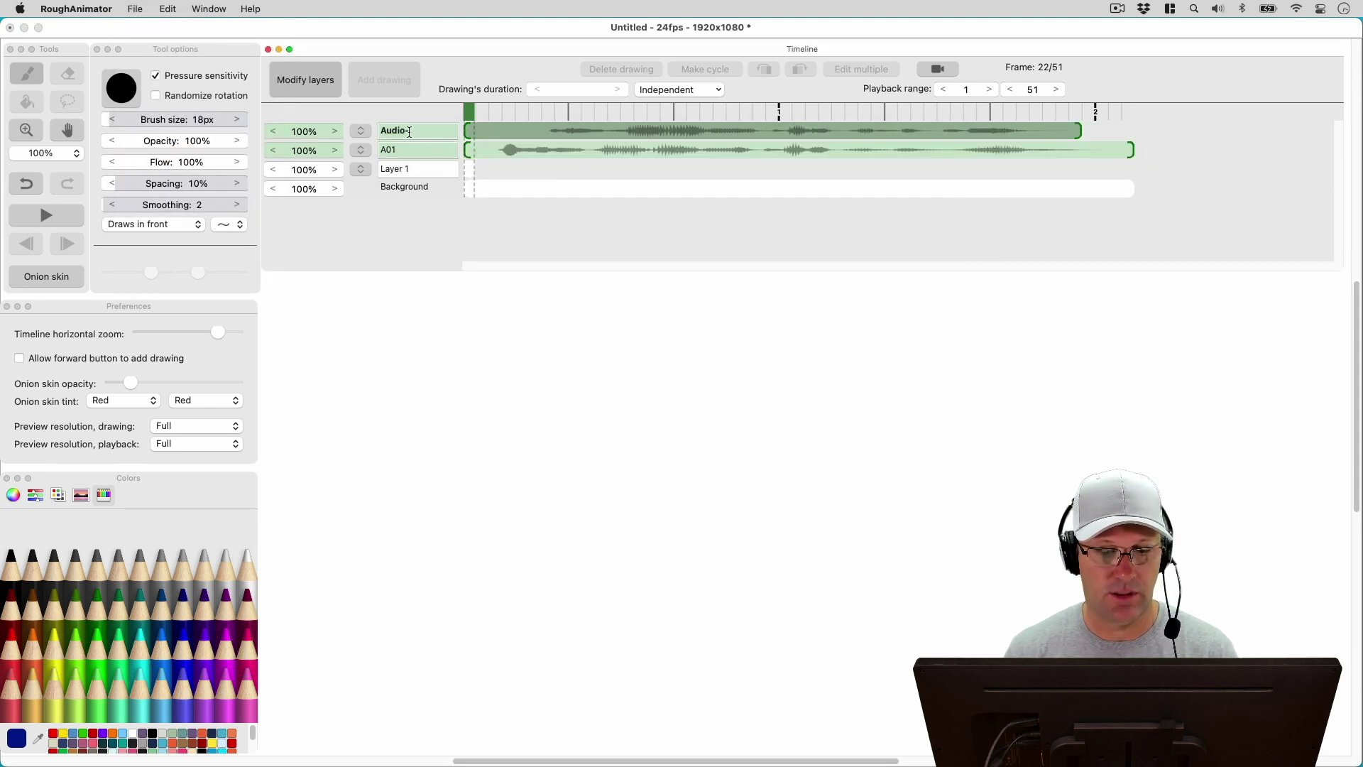
Rename the newly imported audio layer as A02
double_click(409, 133)
text(A)
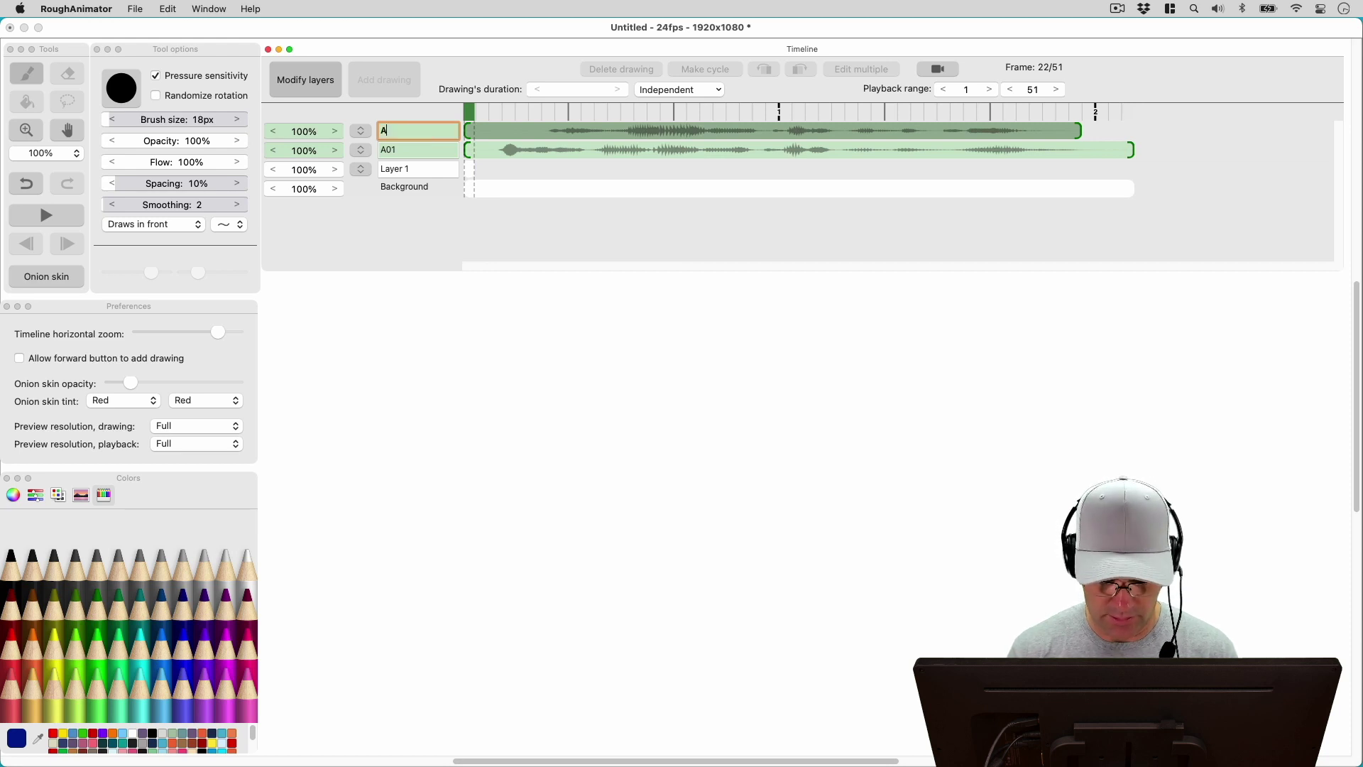
text(02)
key(Return)
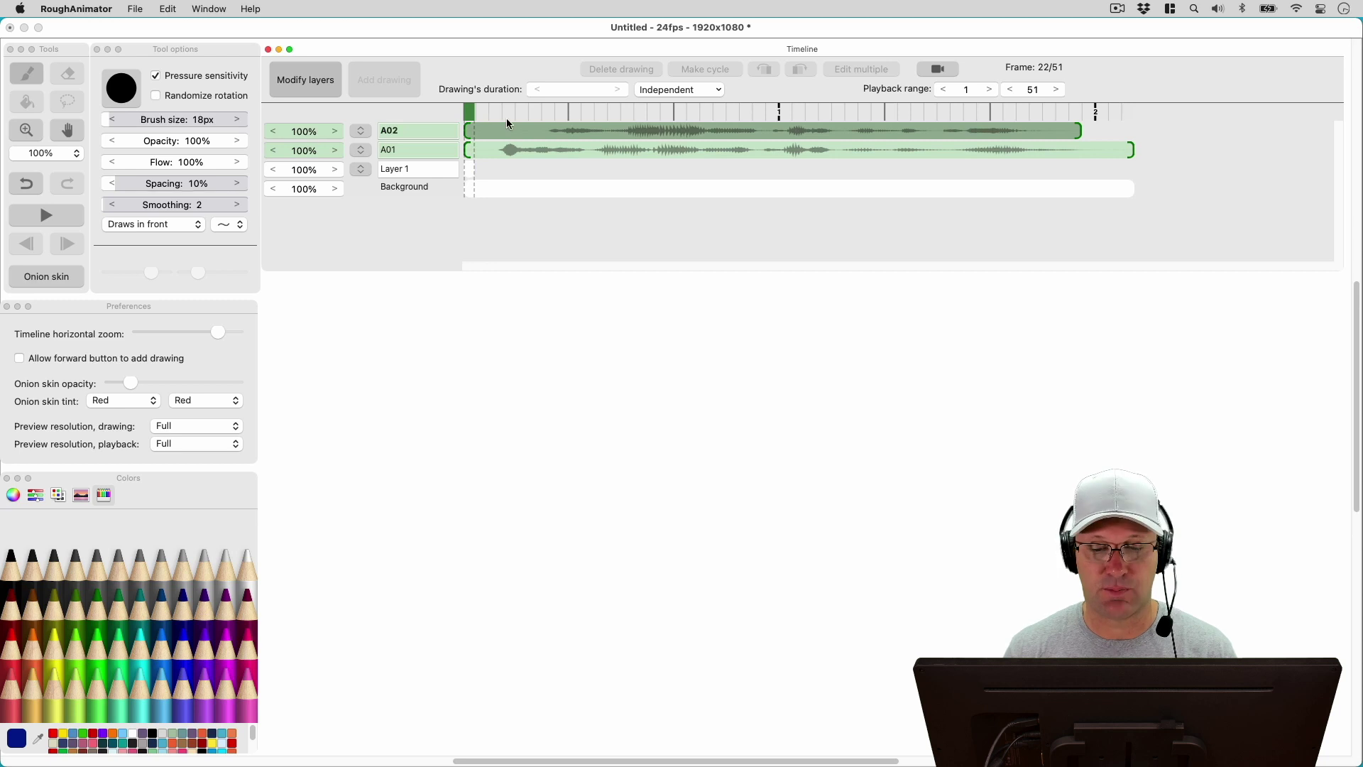
Play back the timeline to hear both overlapping audio layers together, and stop the playback
click(46, 216)
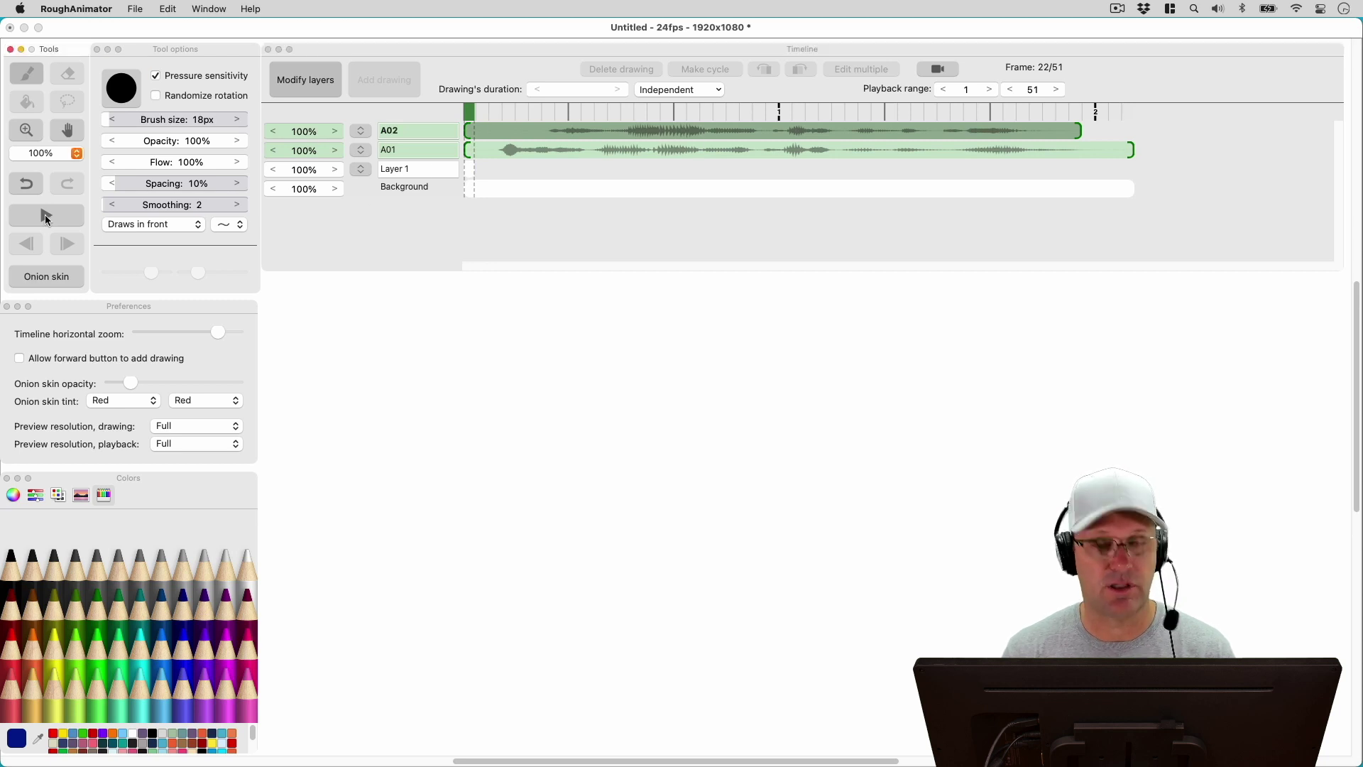
click(46, 219)
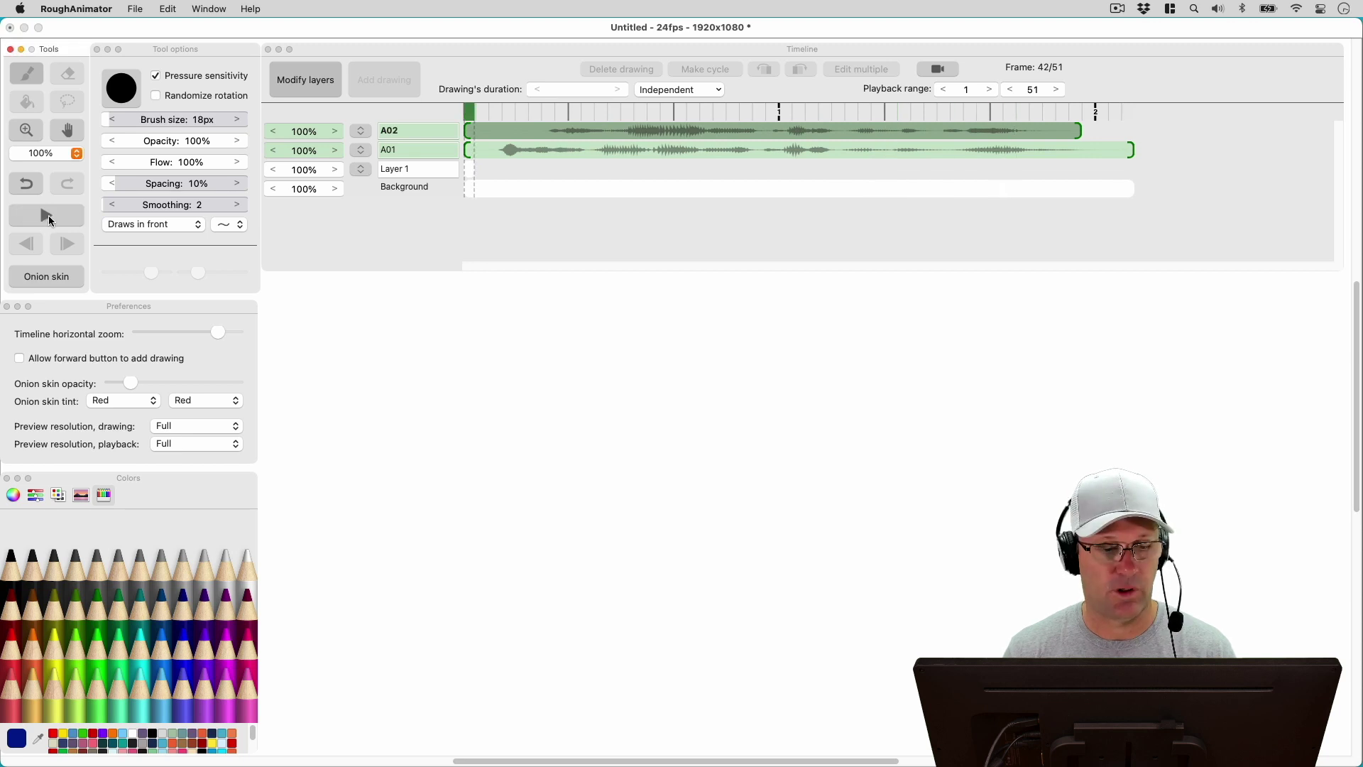
click(475, 227)
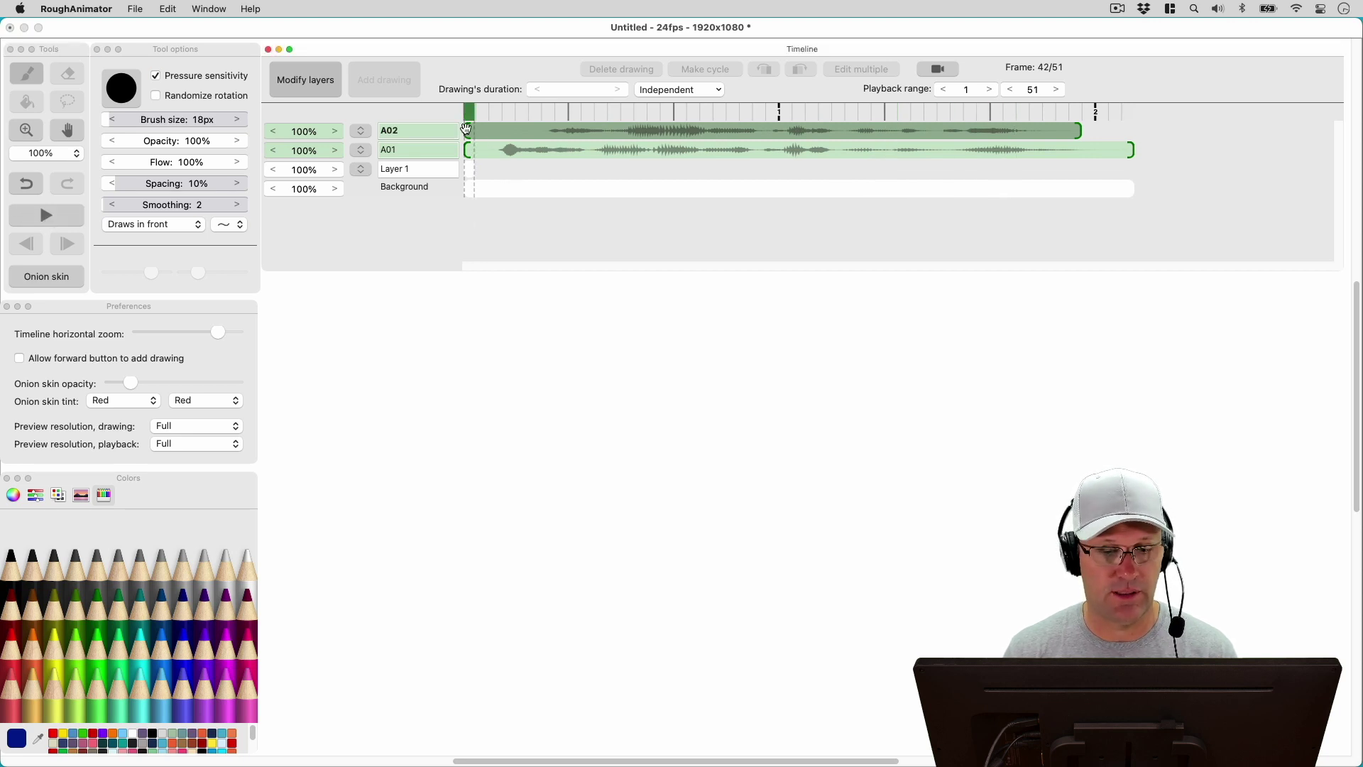
Move the A02 clip so it starts where A01 ends, and reduce the timeline's horizontal zoom to fit both clips
mouse_move(365, 130)
mouse_down()
mouse_move(360, 152)
mouse_move(362, 131)
mouse_up()
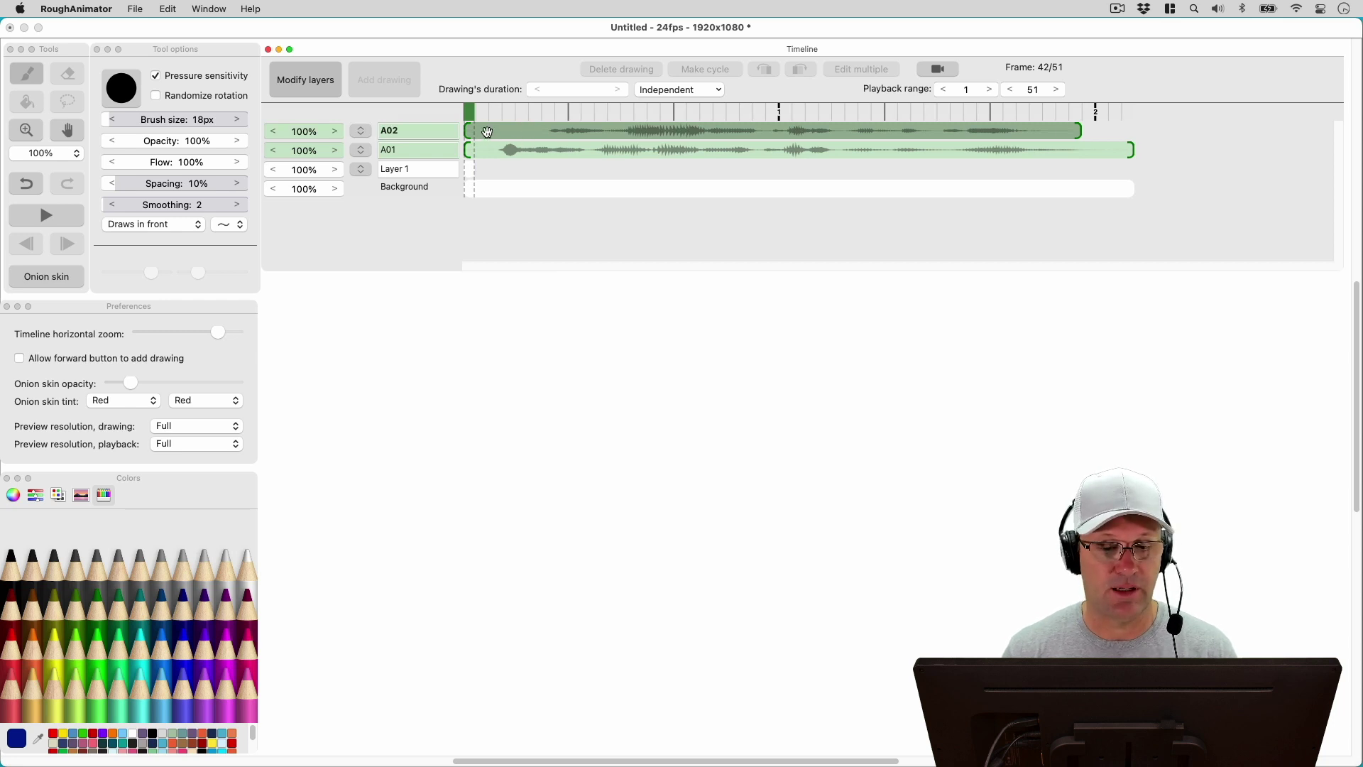
drag(486, 131, 708, 124)
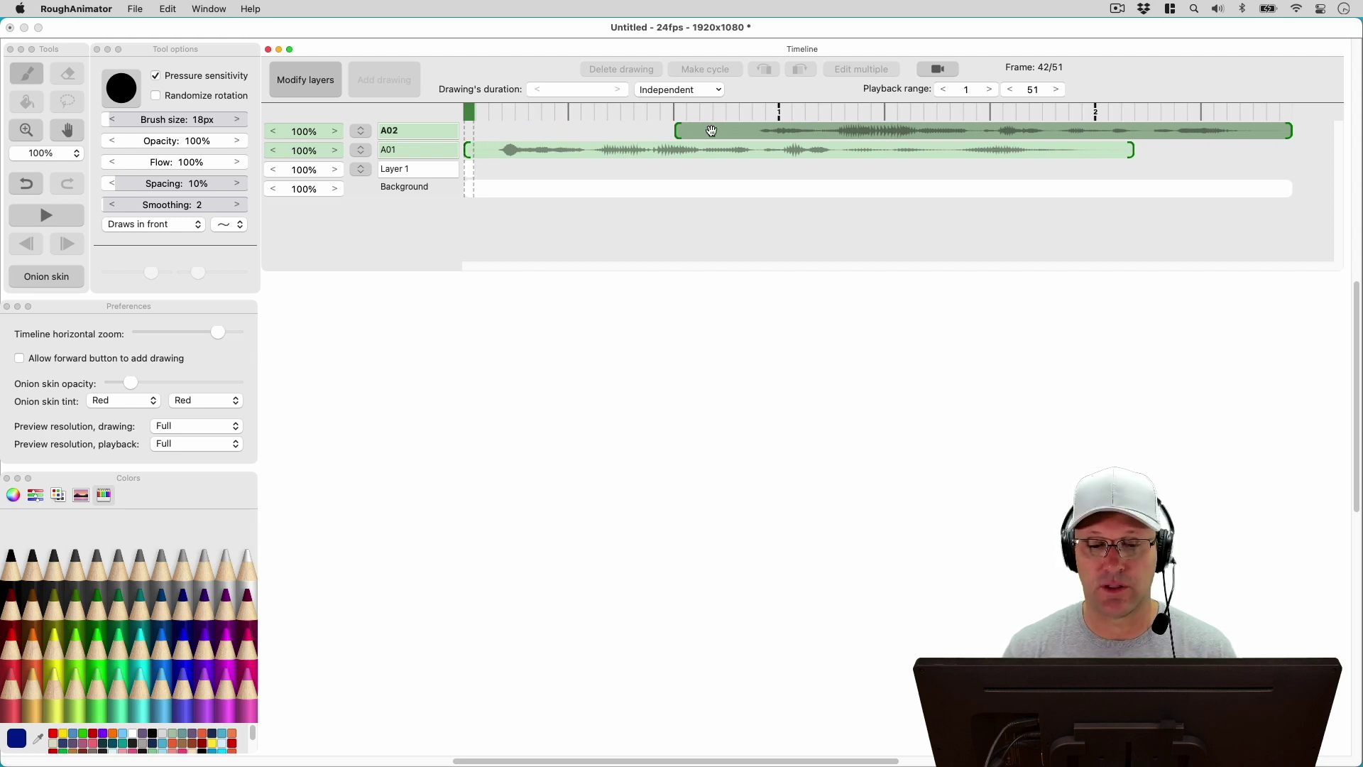
drag(711, 131, 1170, 131)
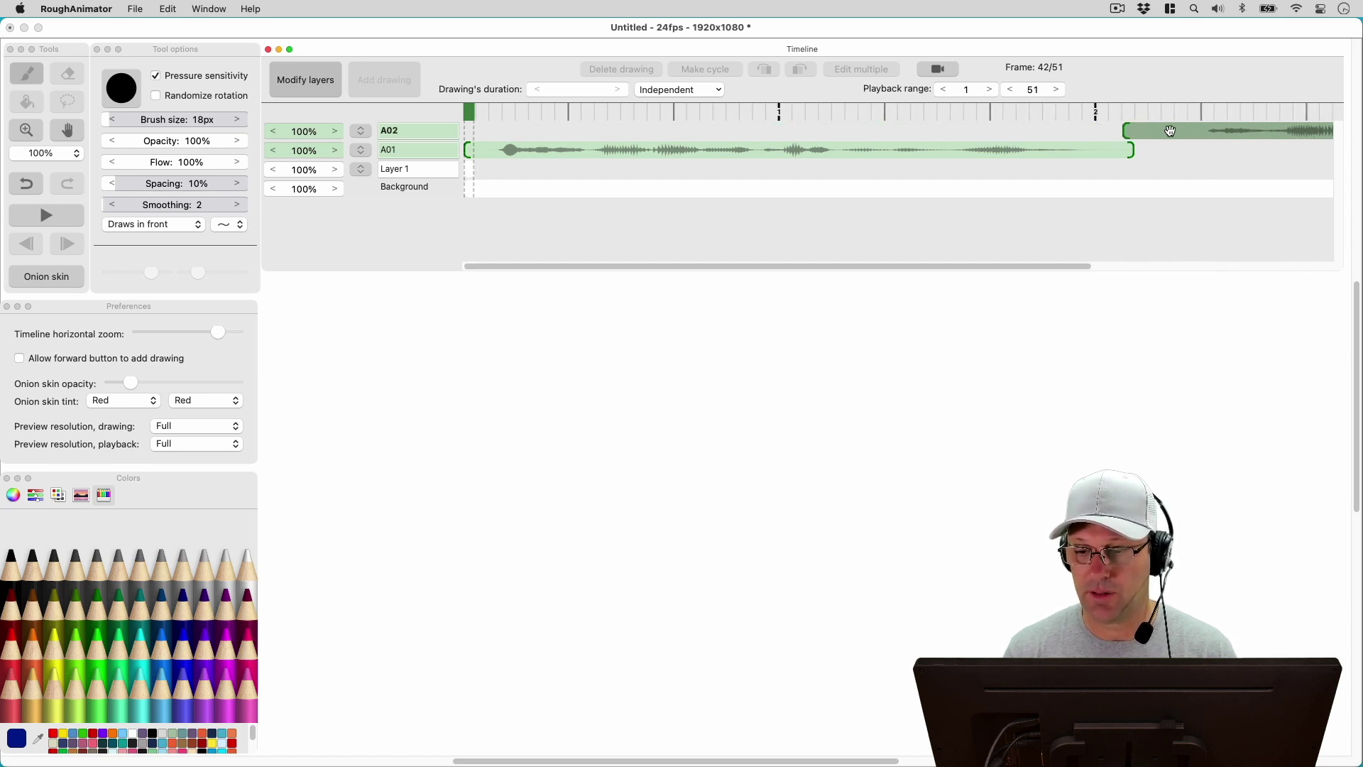
click(244, 351)
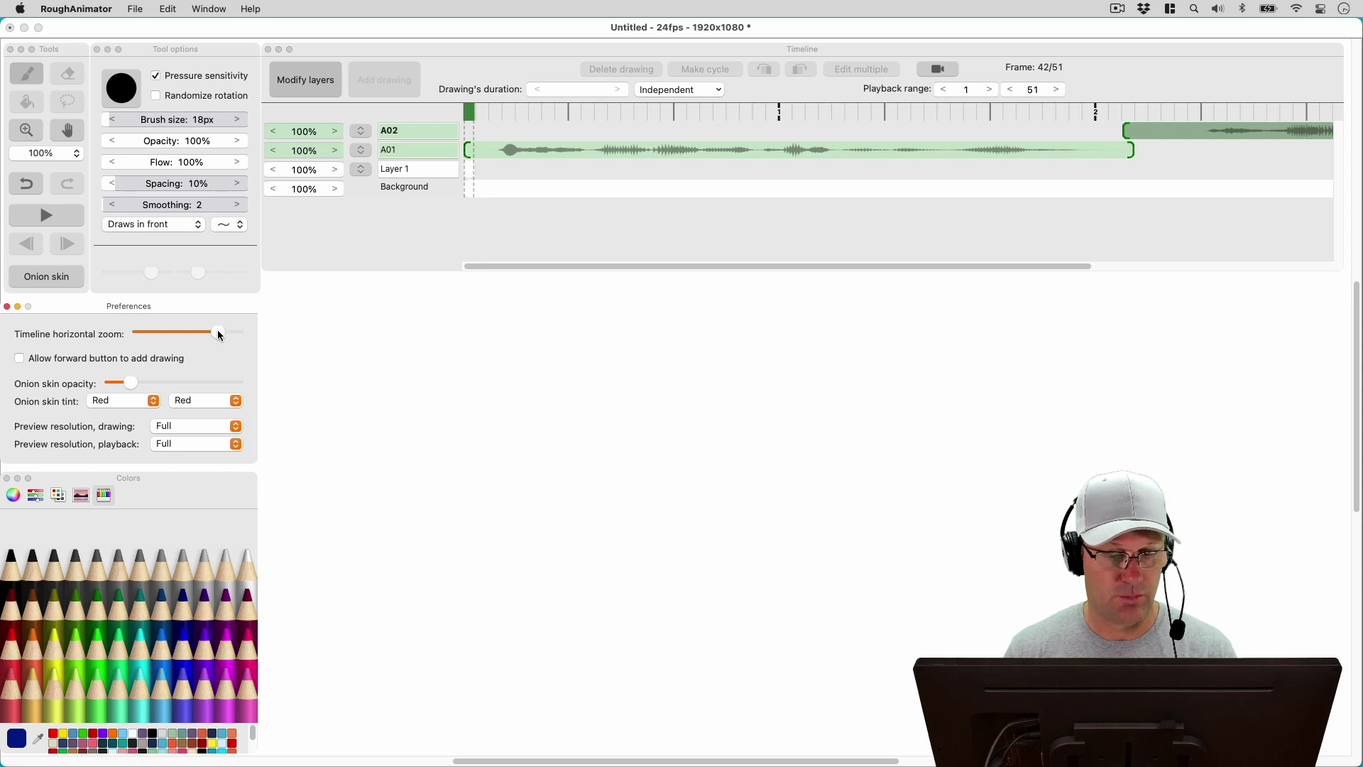
drag(218, 331, 207, 334)
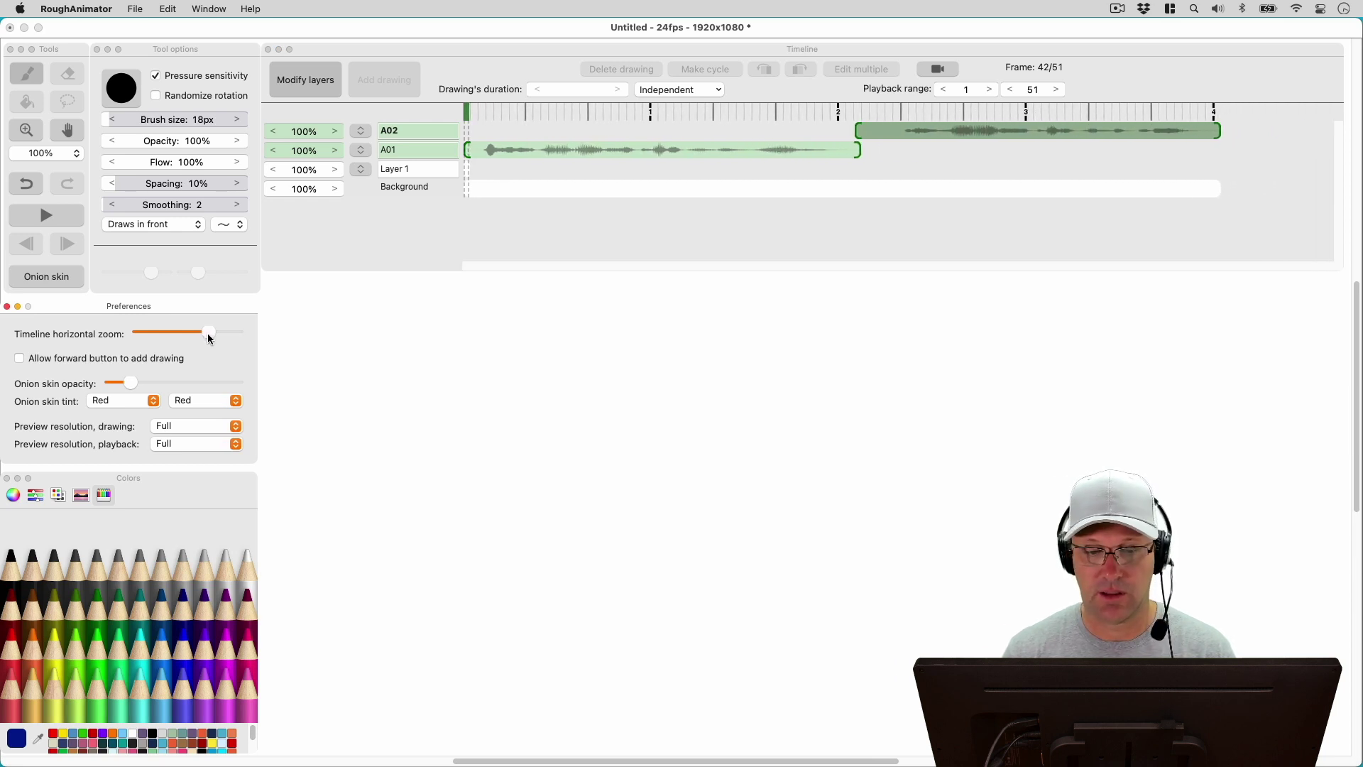
Play back the two audio clips in sequence, stop the playback, and put the playhead at frame 49
click(40, 223)
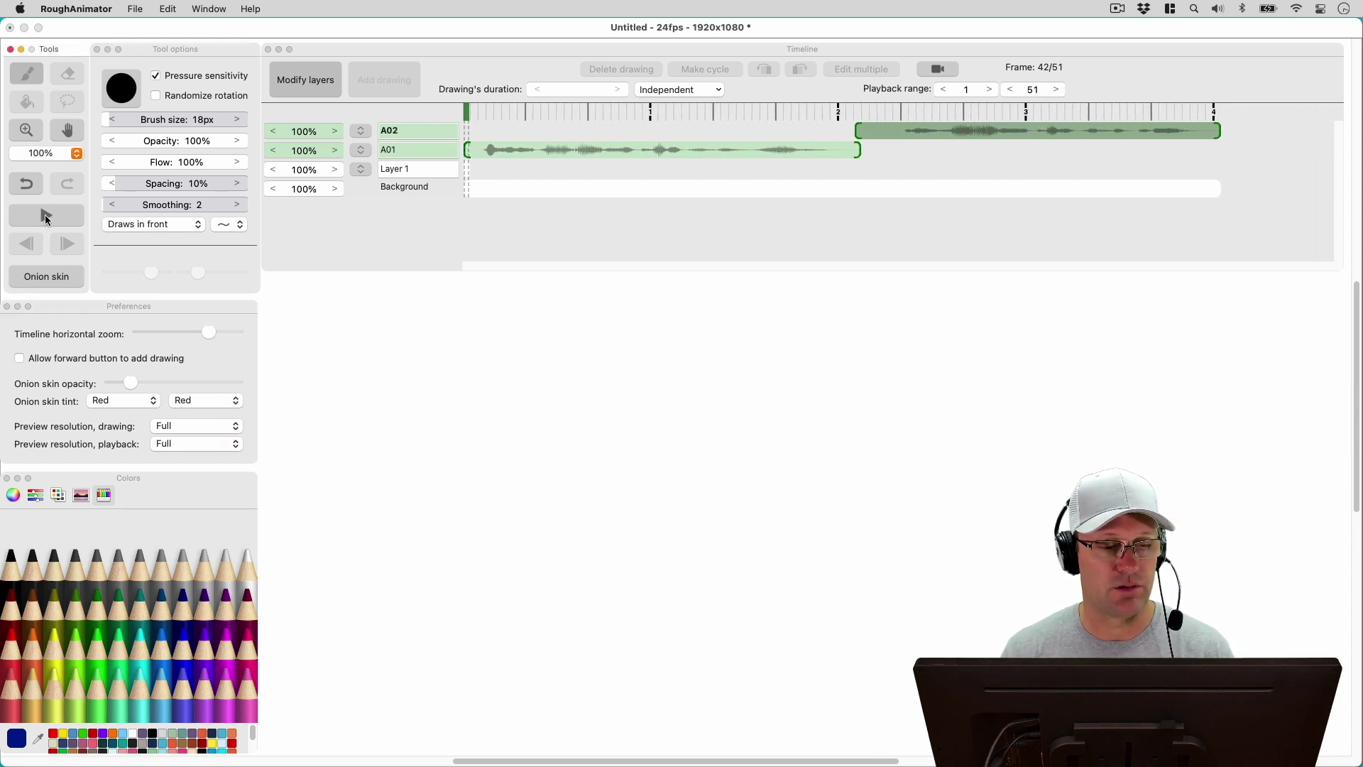
click(45, 214)
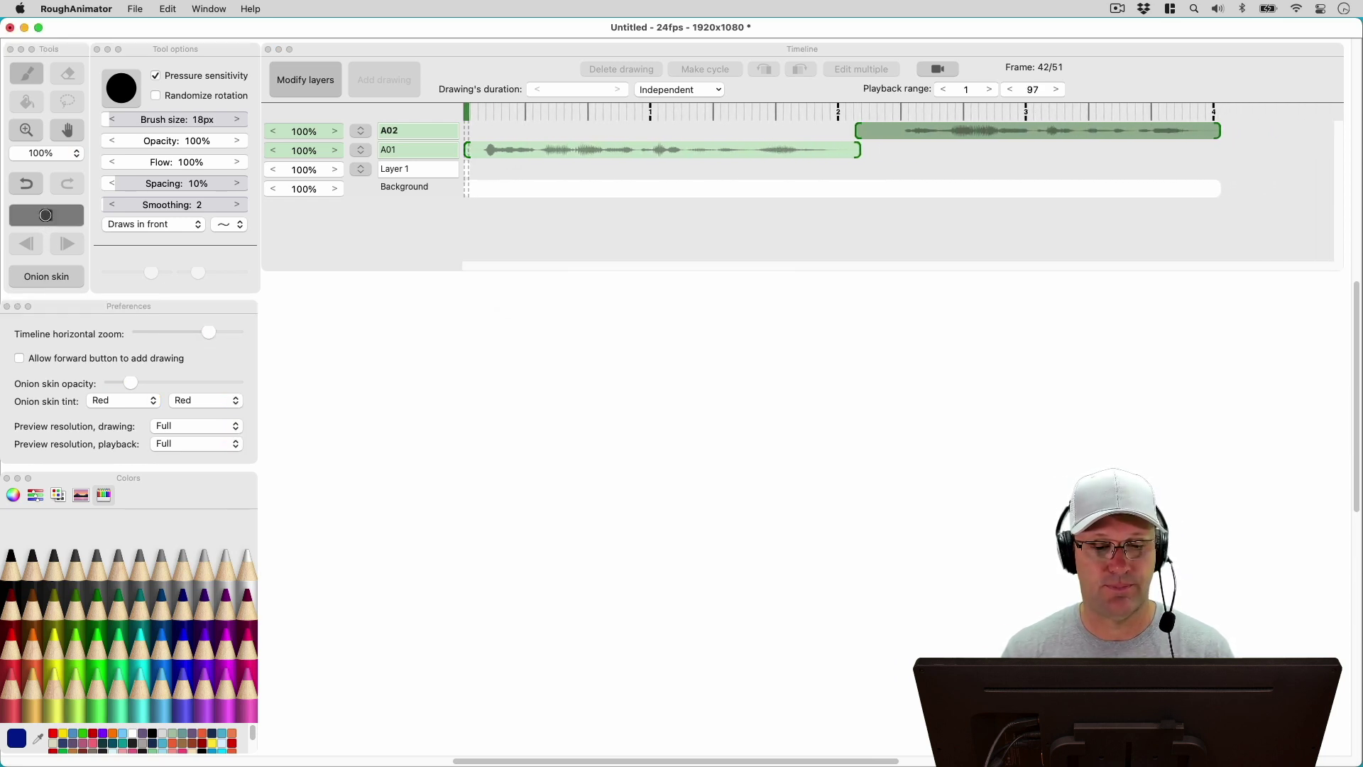
click(46, 216)
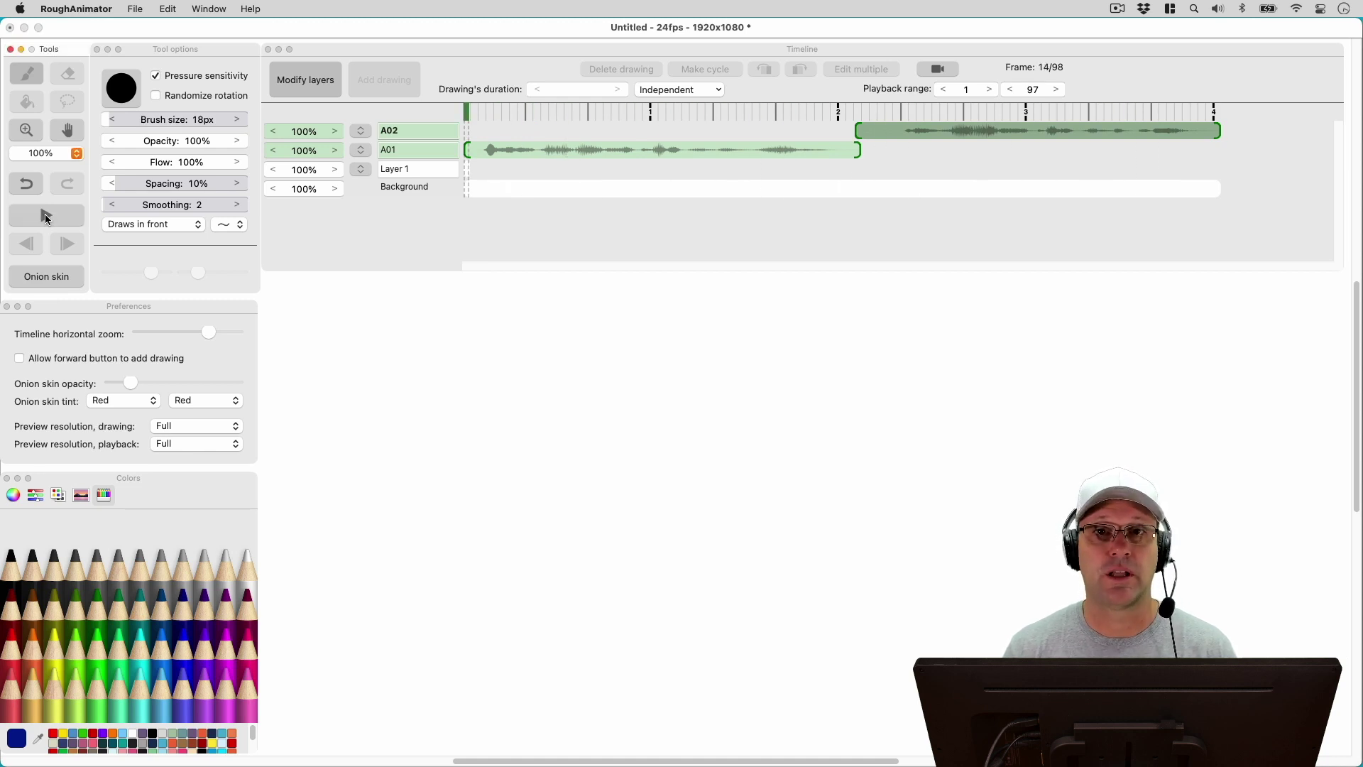
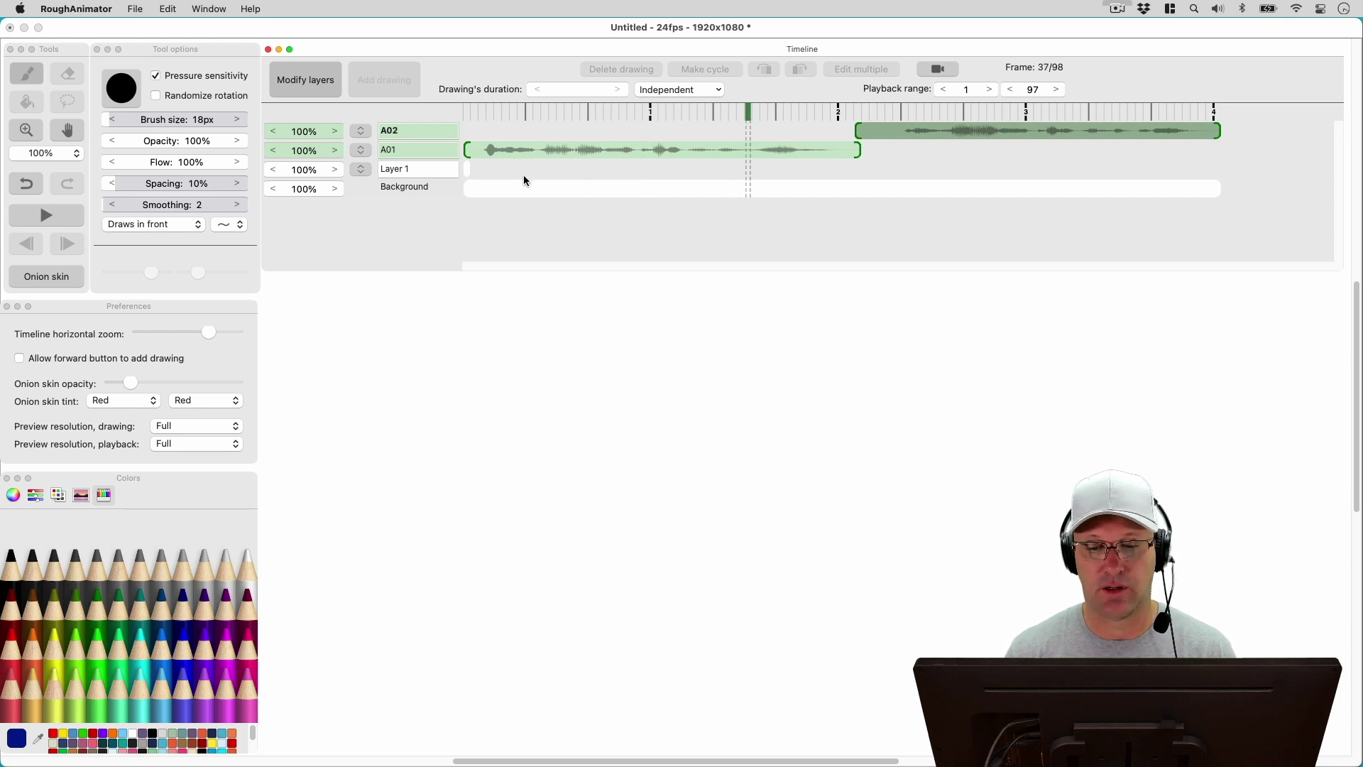
click(841, 113)
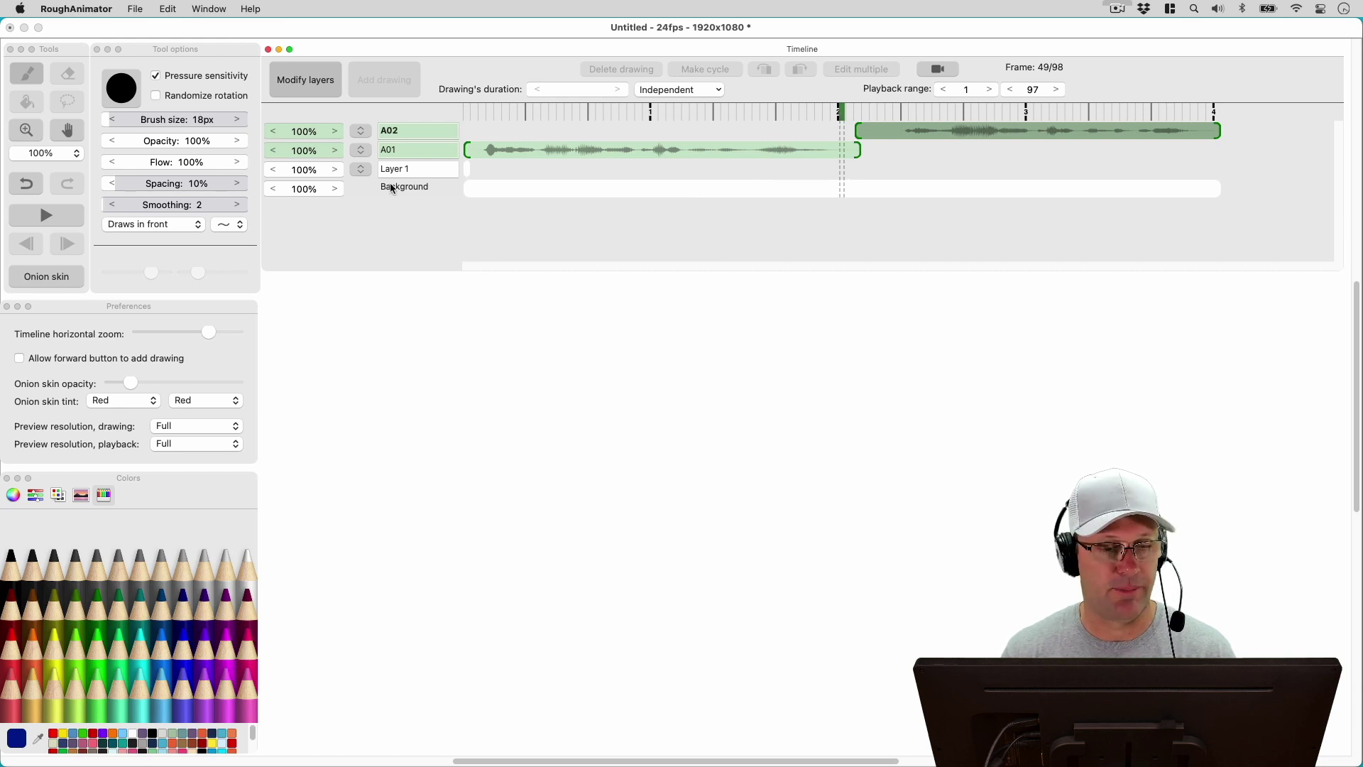
Import a third audio file from the Audio folder as another audio layer
click(135, 9)
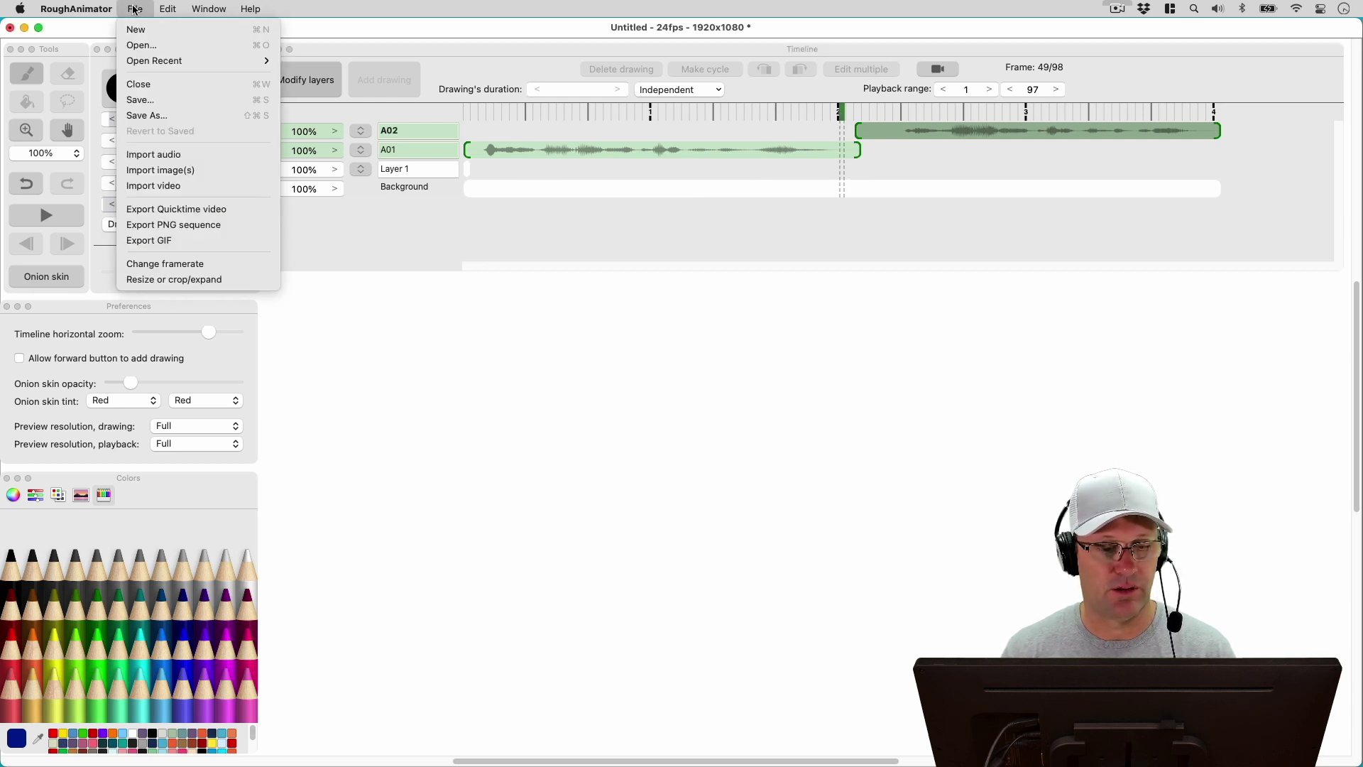
click(163, 154)
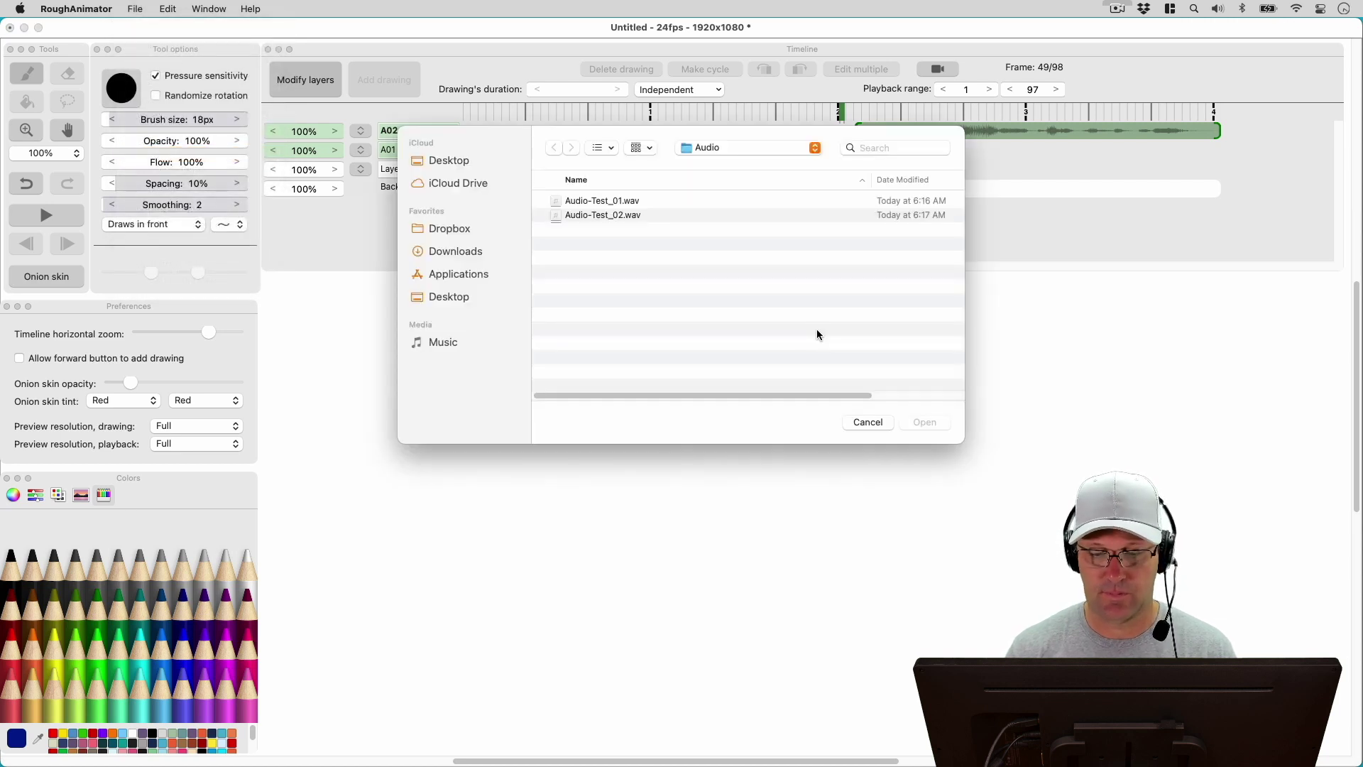
click(635, 231)
click(924, 421)
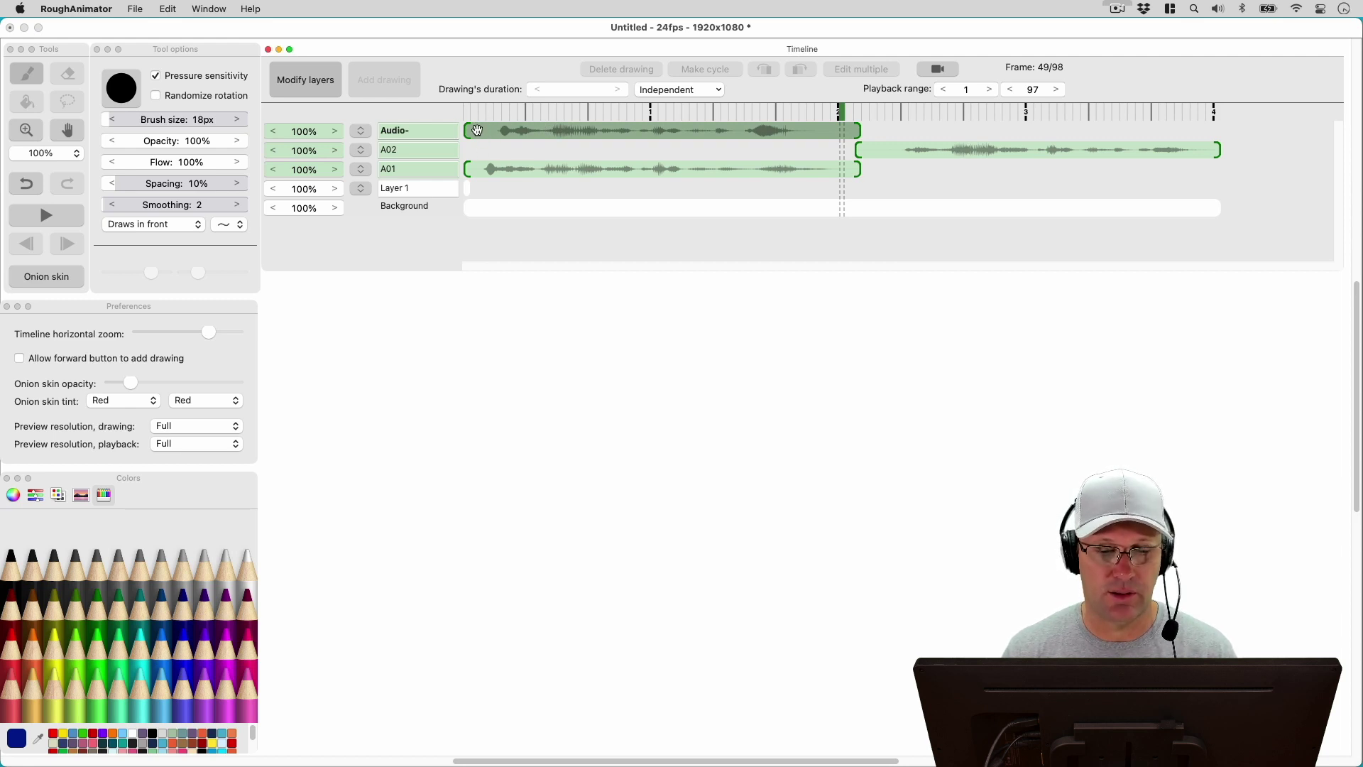
Move the third audio clip to the end of A02, and reduce the timeline's horizontal zoom to fit all three clips
drag(492, 134, 1223, 125)
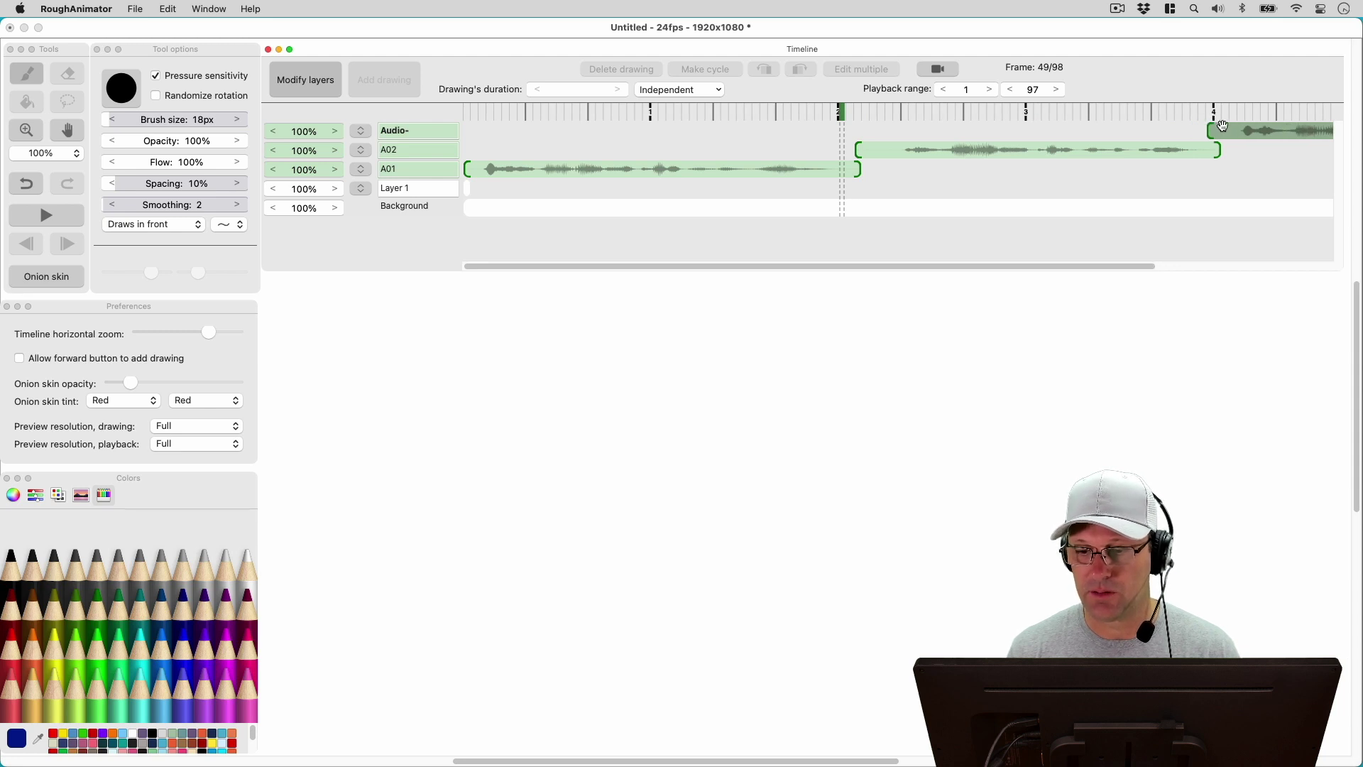
click(206, 333)
drag(203, 334, 194, 329)
click(619, 162)
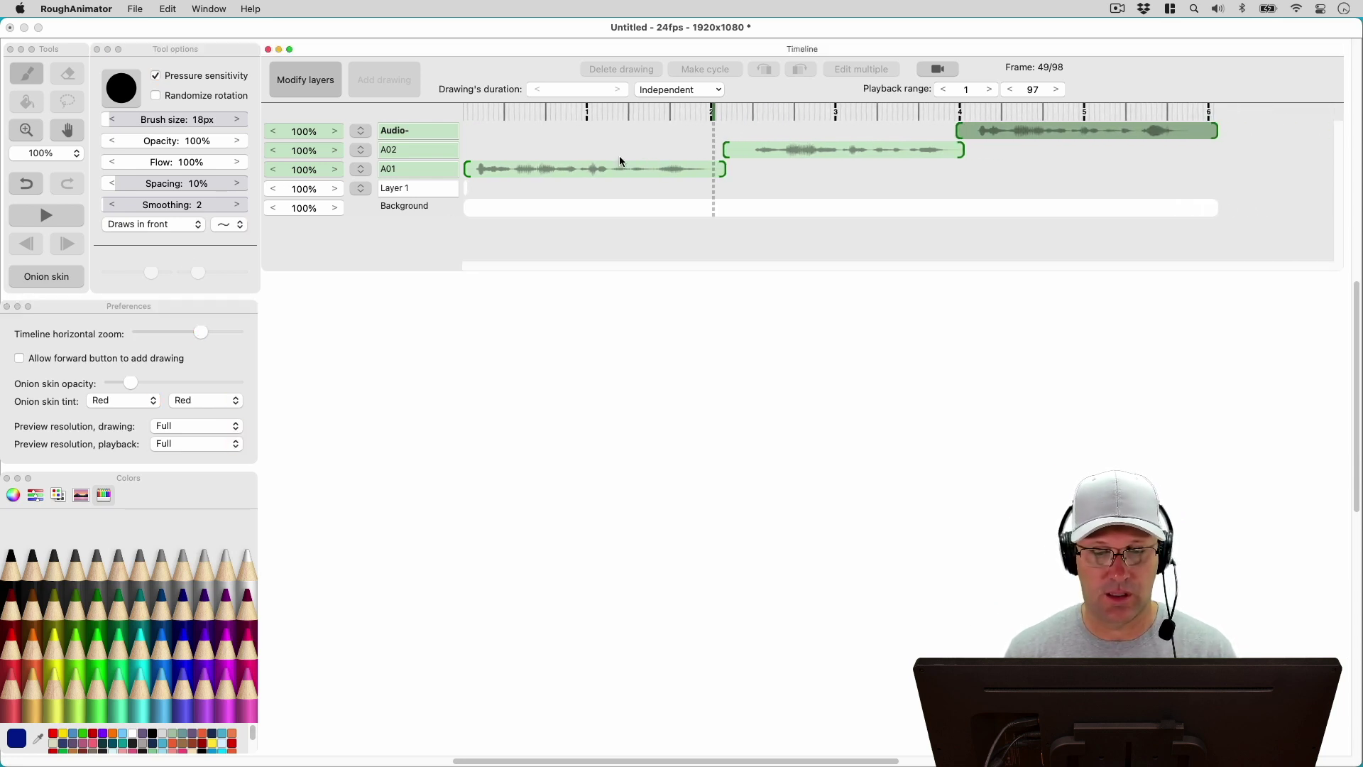
Play back all three audio clips in sequence from frame 1, and stop the playback
click(474, 111)
click(44, 215)
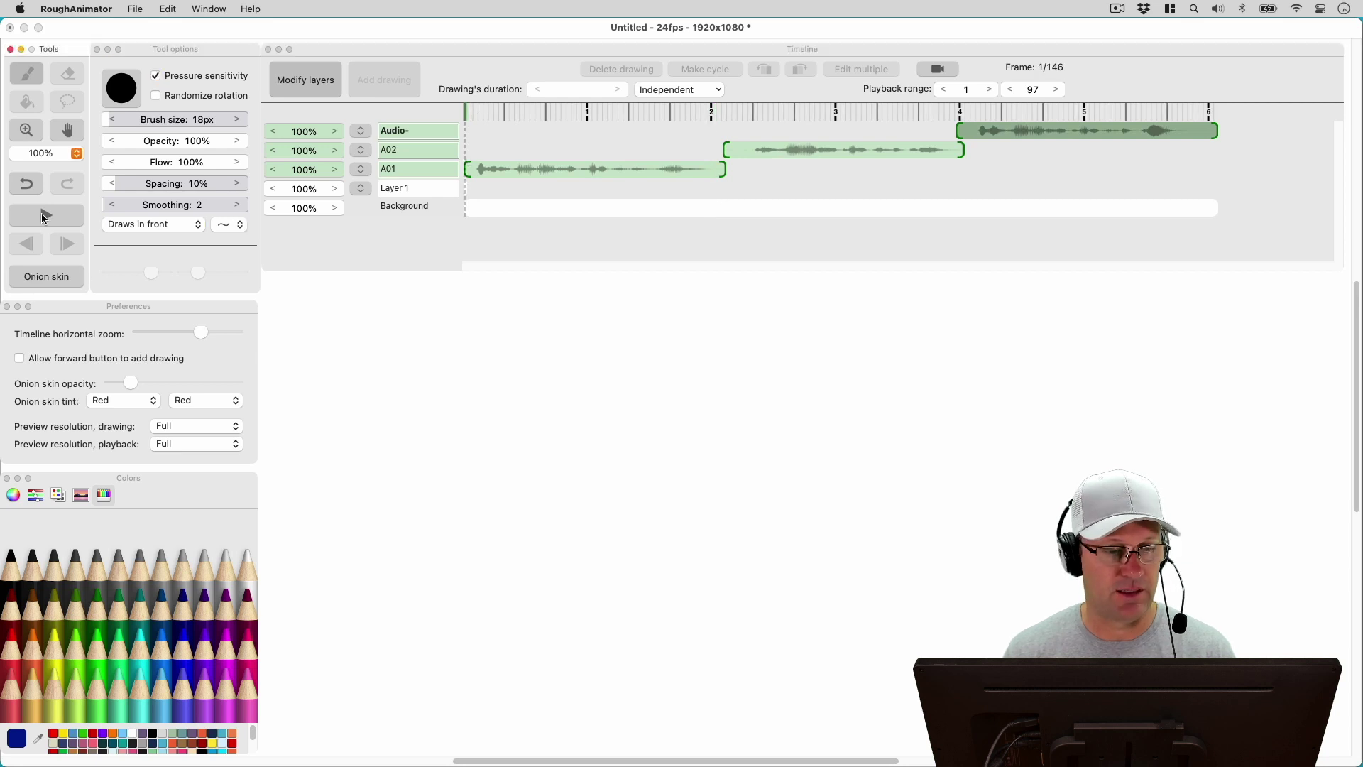
click(44, 215)
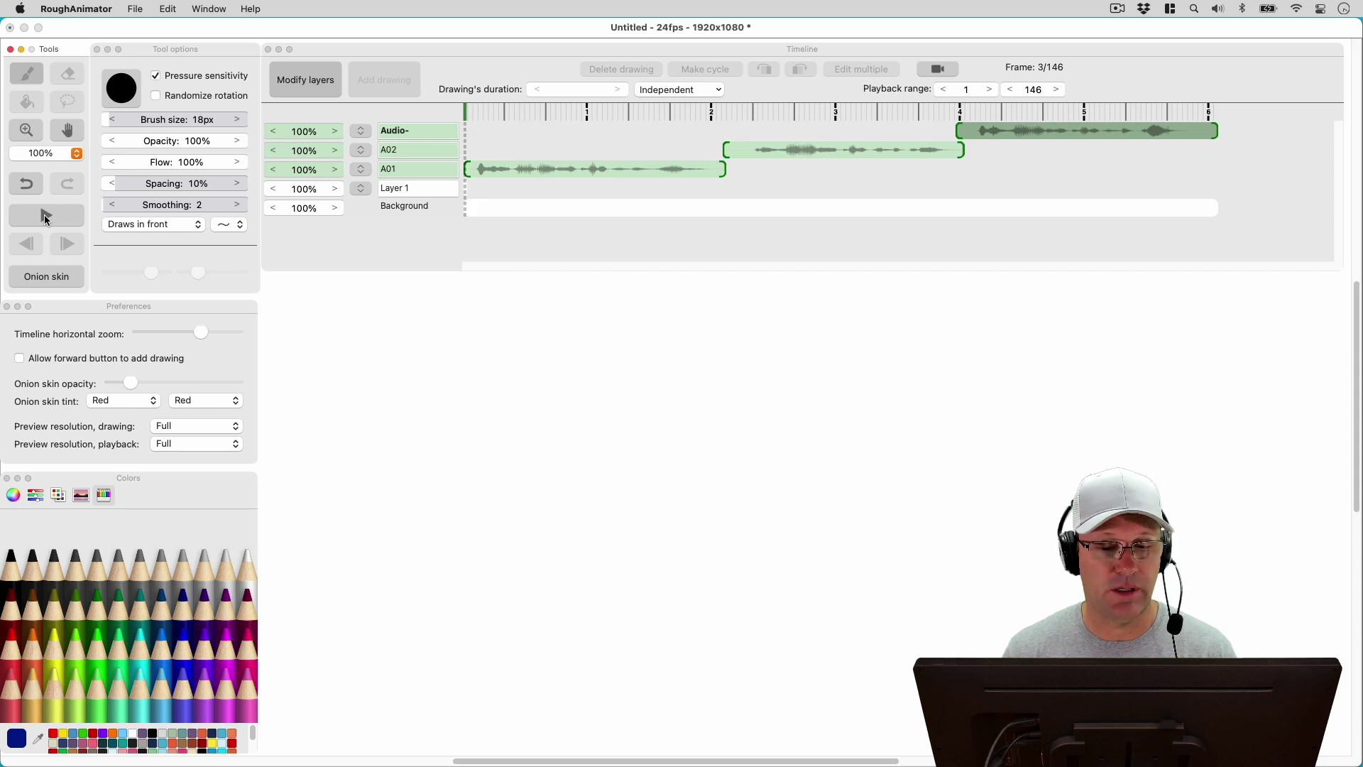
click(331, 216)
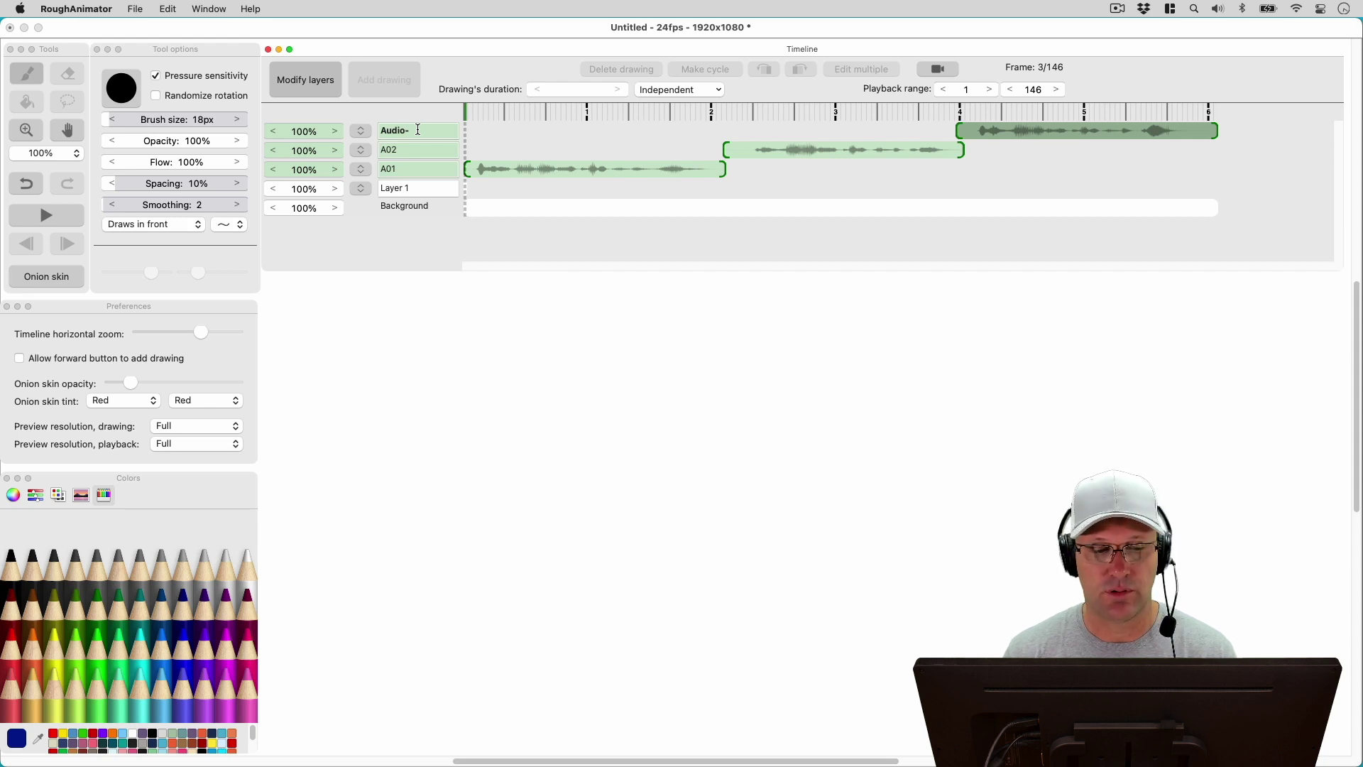
Rename the third audio layer as A03
key(super+a)
text(A03)
key(Return)
Paste the copied Software Update screenshot into frame 1 of Layer 1, place it near the canvas centre, and deselect it
key(super+v)
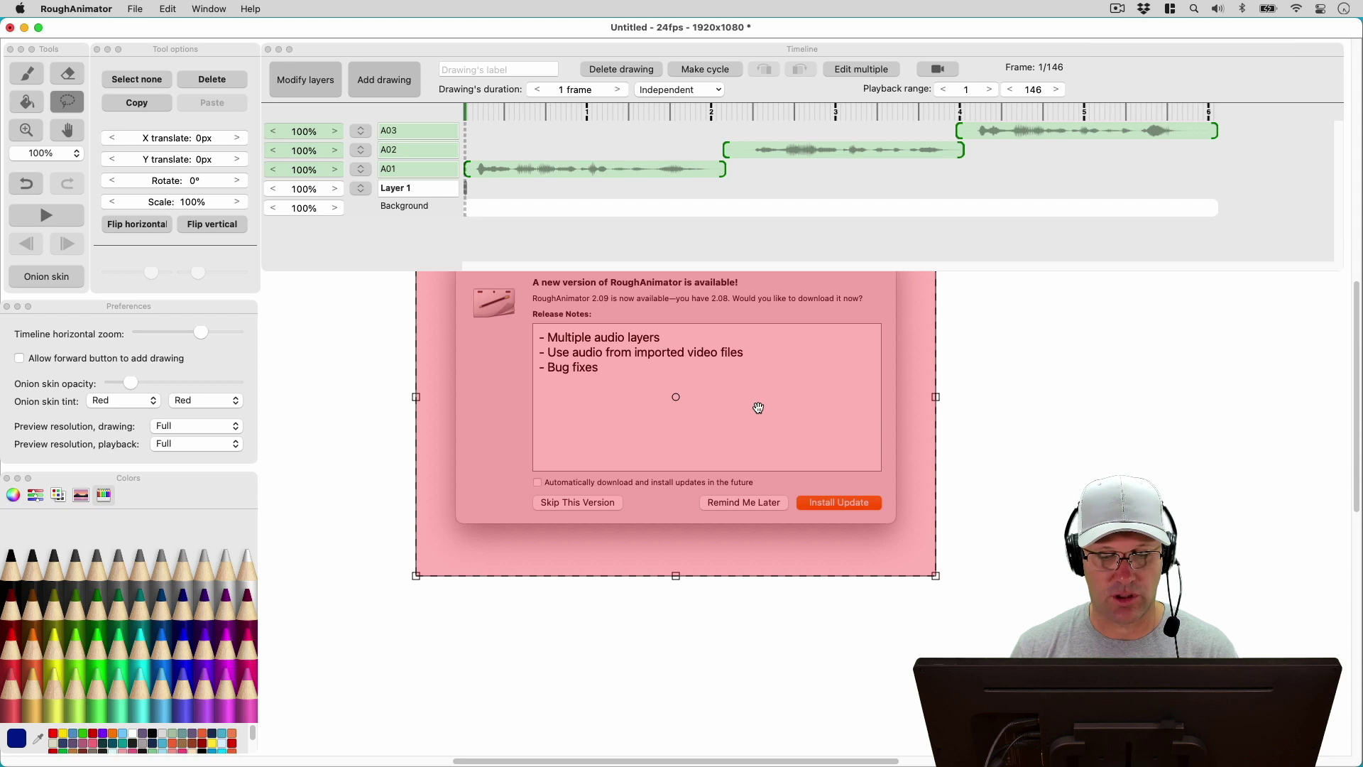
drag(759, 408, 765, 489)
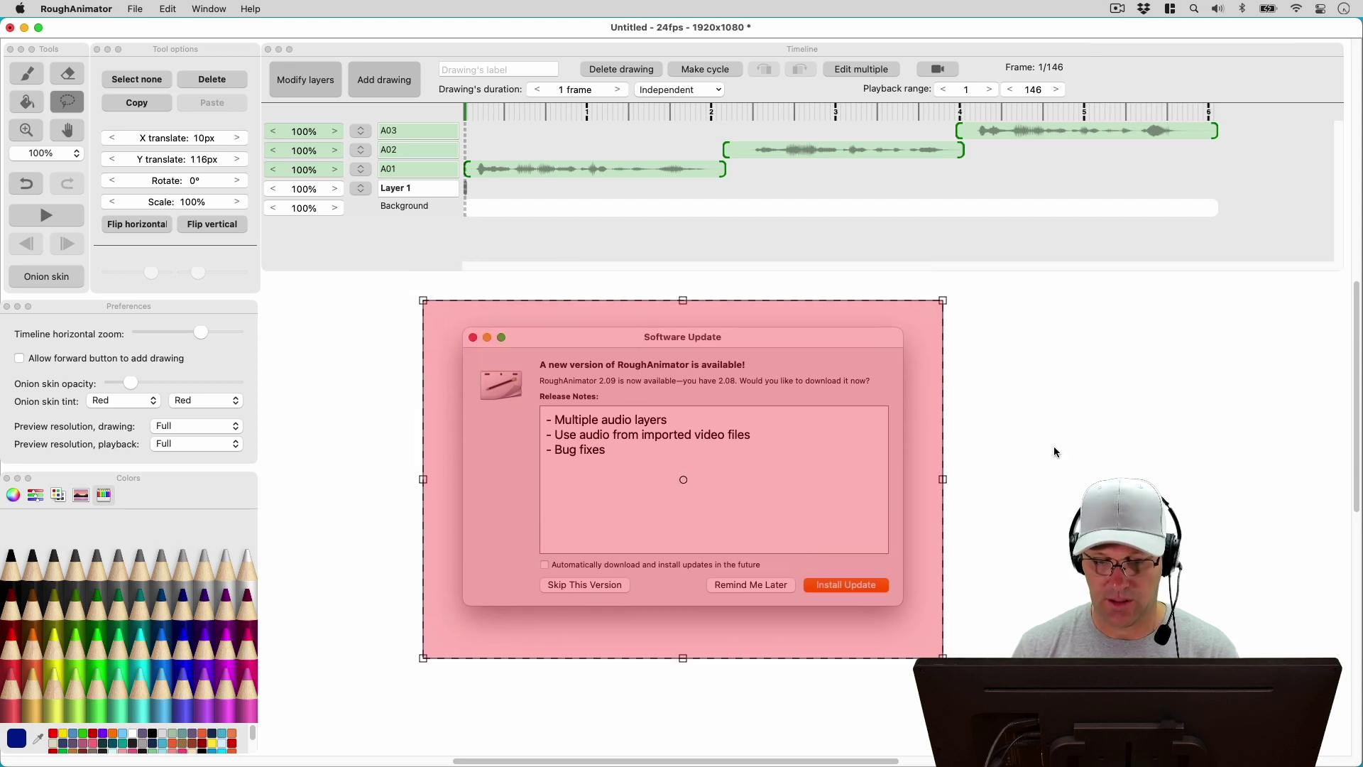
key(super+minus)
key(h)
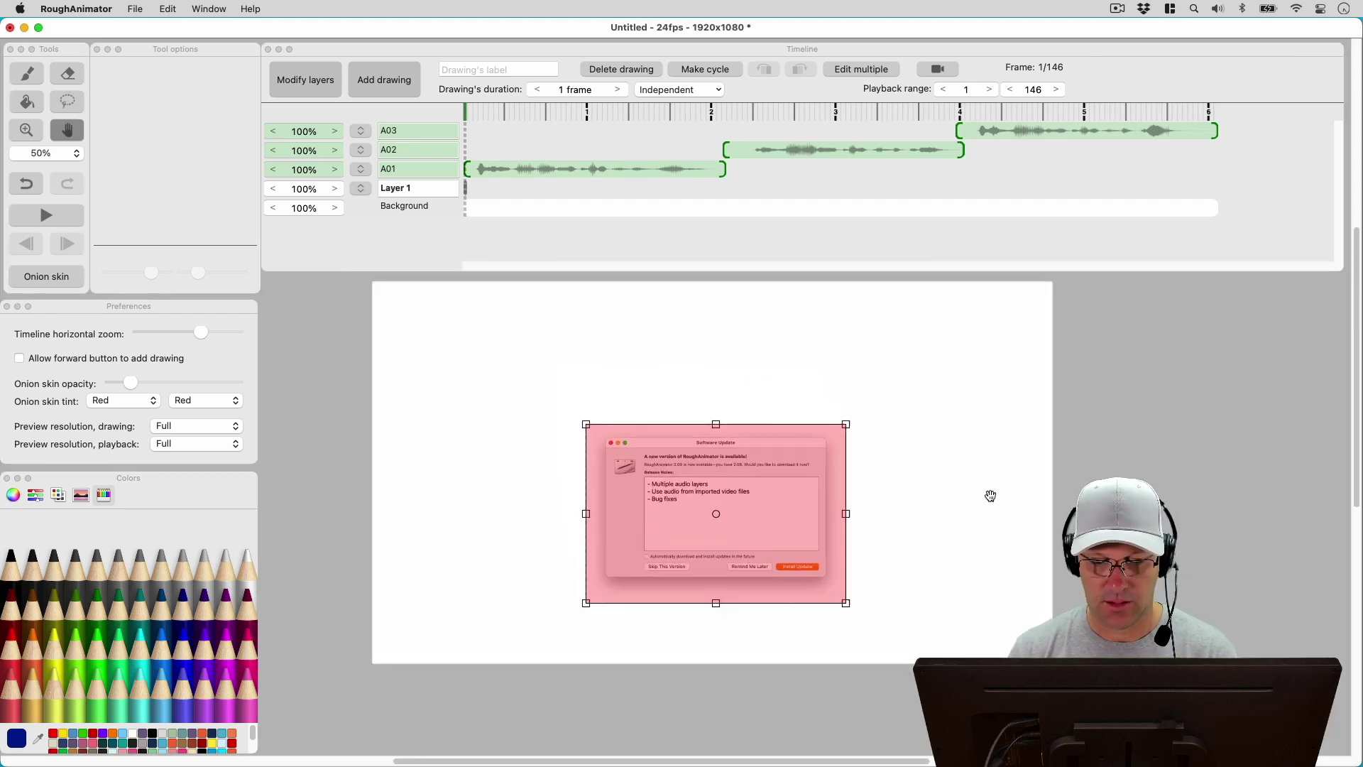
key(l)
drag(708, 548, 698, 506)
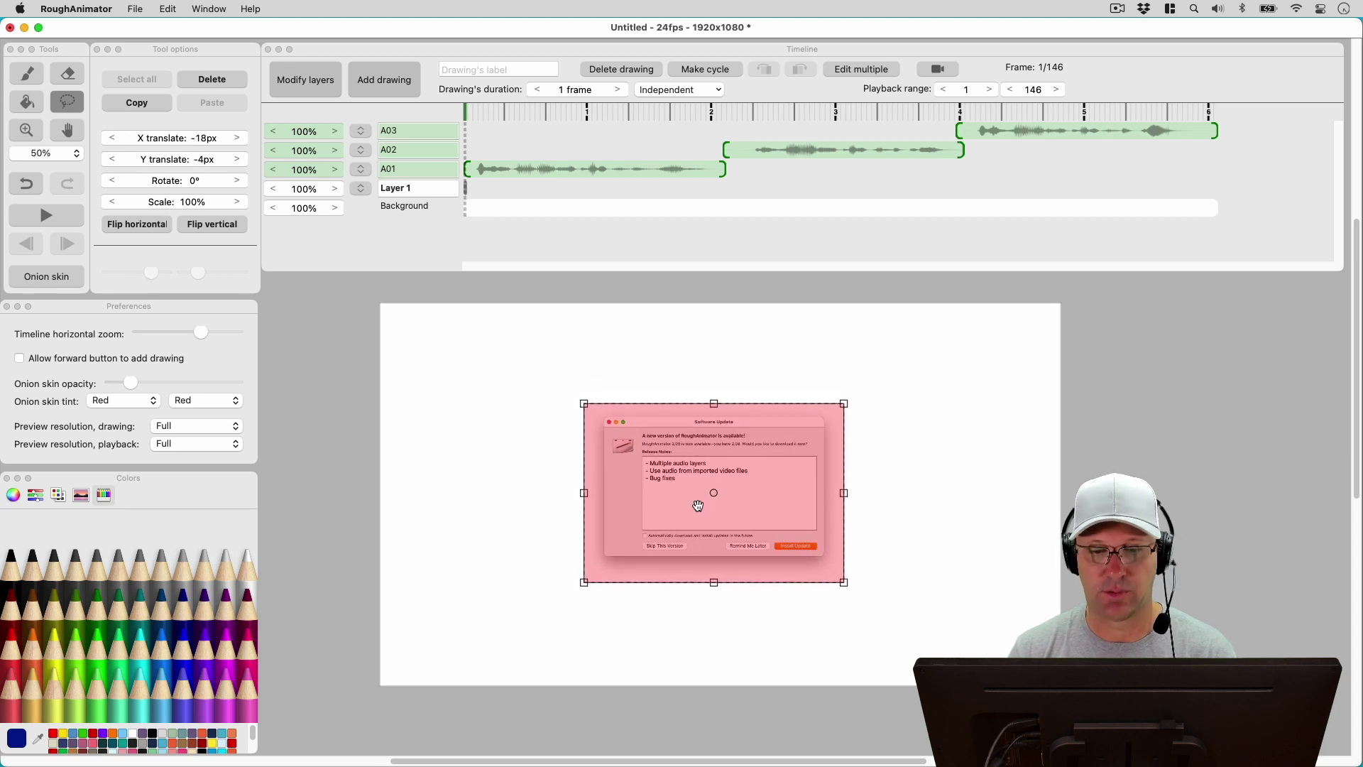
click(862, 511)
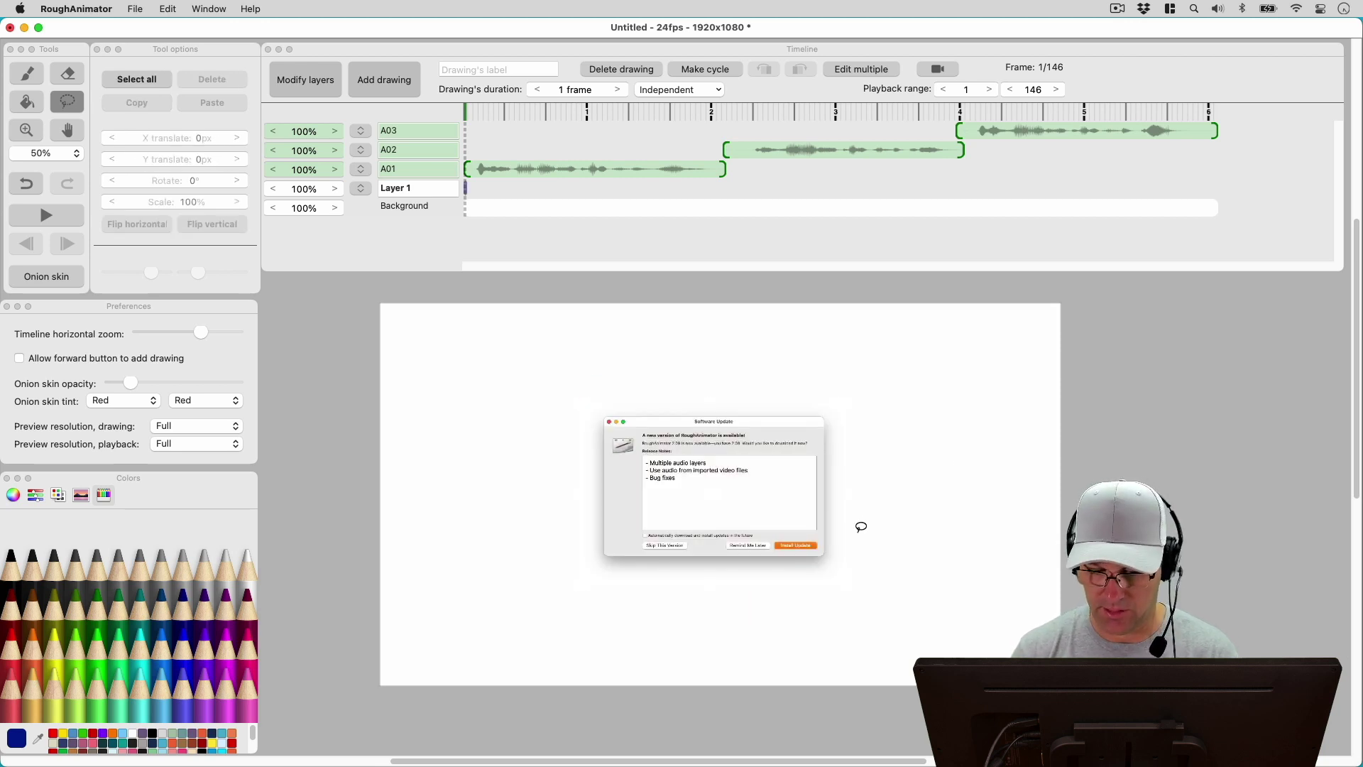
Draw a red check mark with a 6 px brush beside "Multiple audio layers" in the pasted release notes
scroll(862, 527, up, 5)
key(h)
mouse_move(861, 539)
mouse_down()
mouse_move(879, 466)
mouse_move(867, 520)
mouse_up()
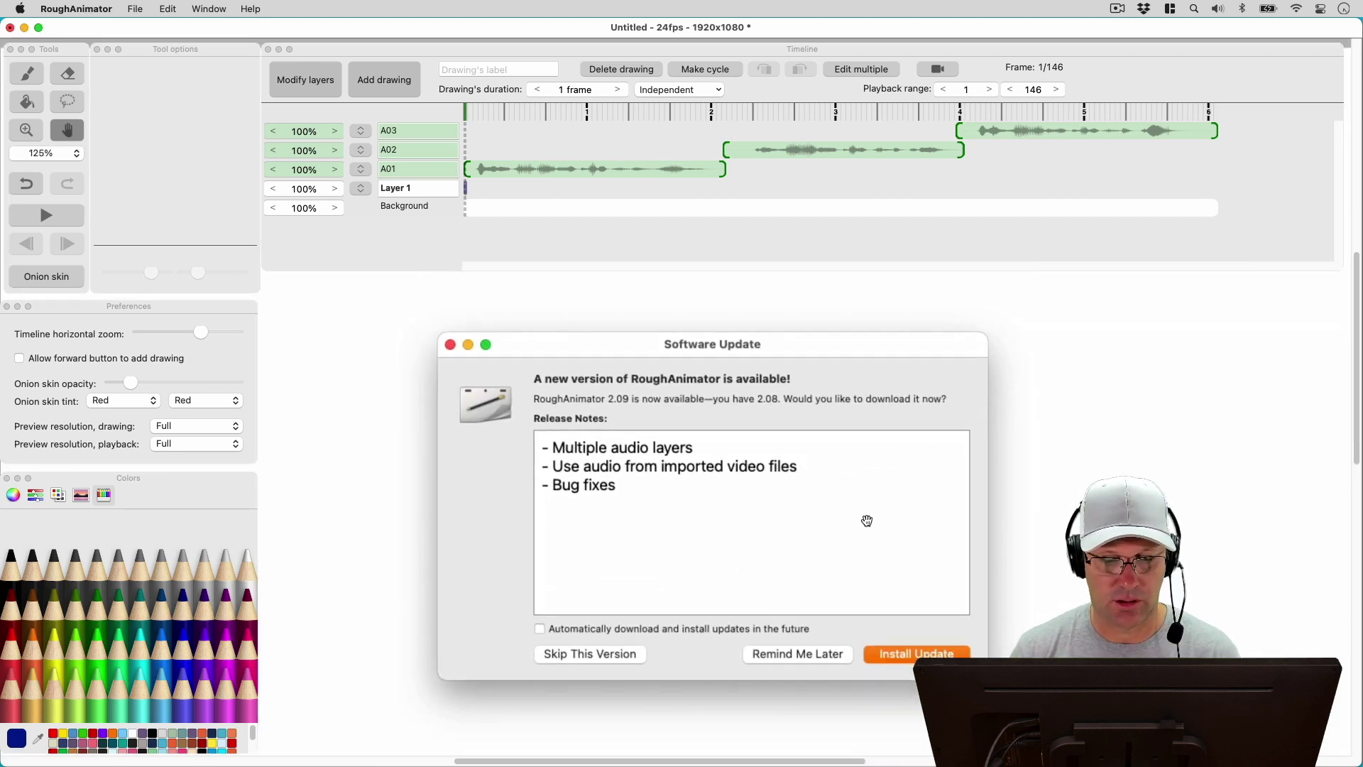
key(b)
drag(536, 438, 561, 431)
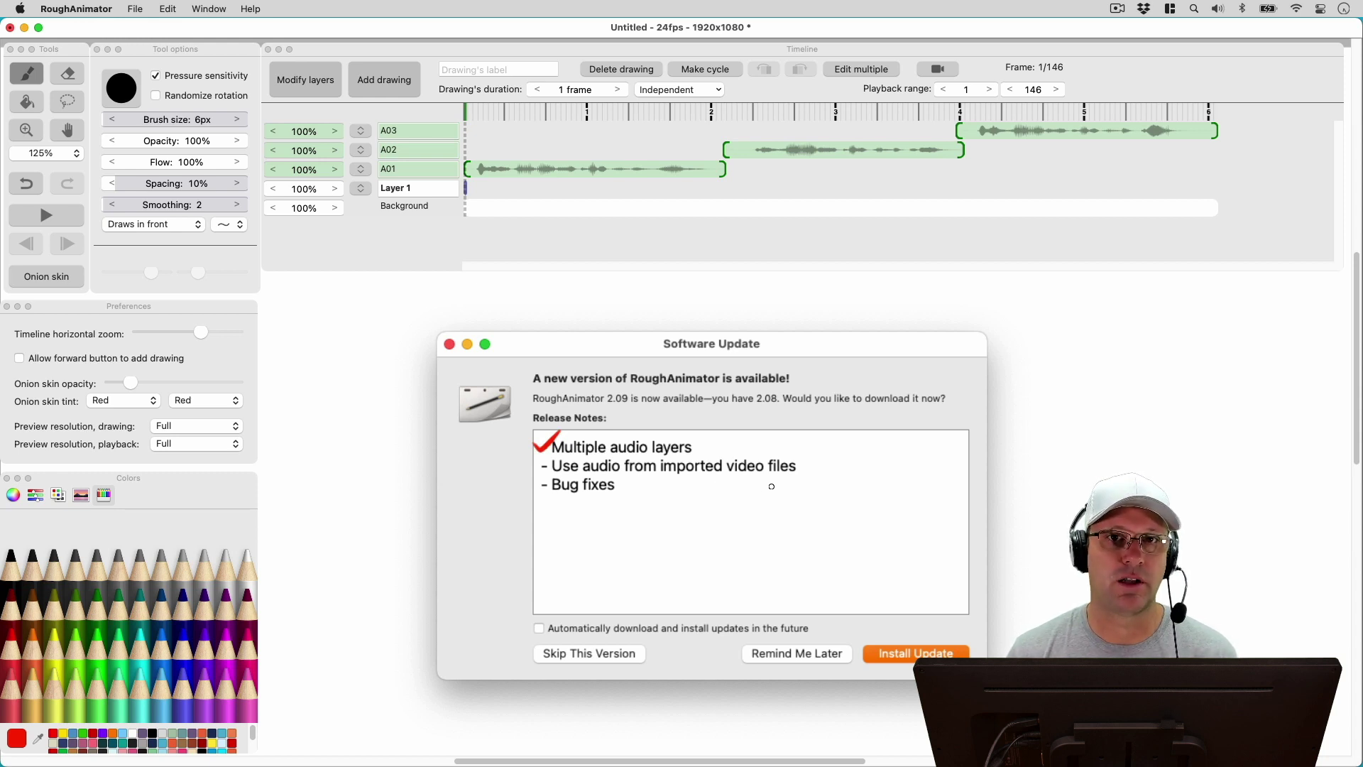
Import the Balloon.mp4 video with its audio into the project
click(431, 161)
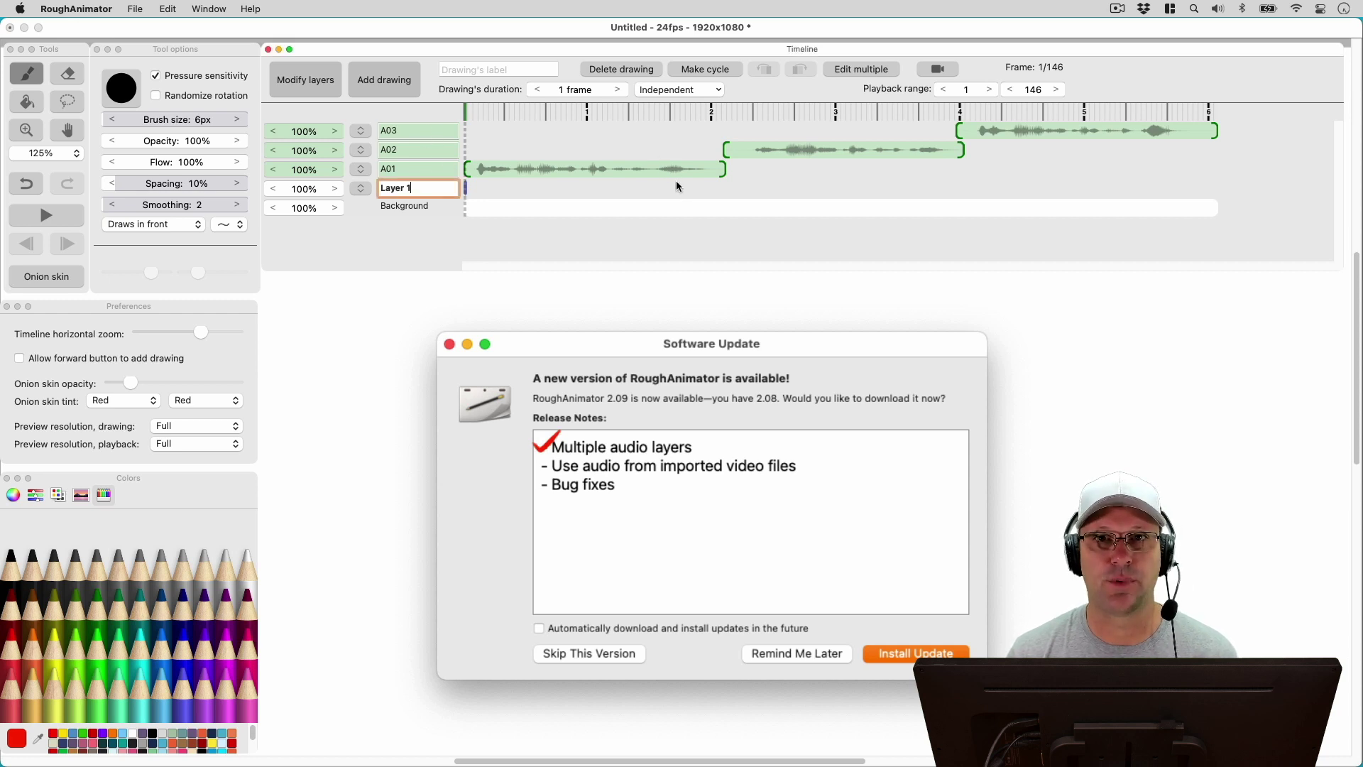
click(136, 10)
click(173, 186)
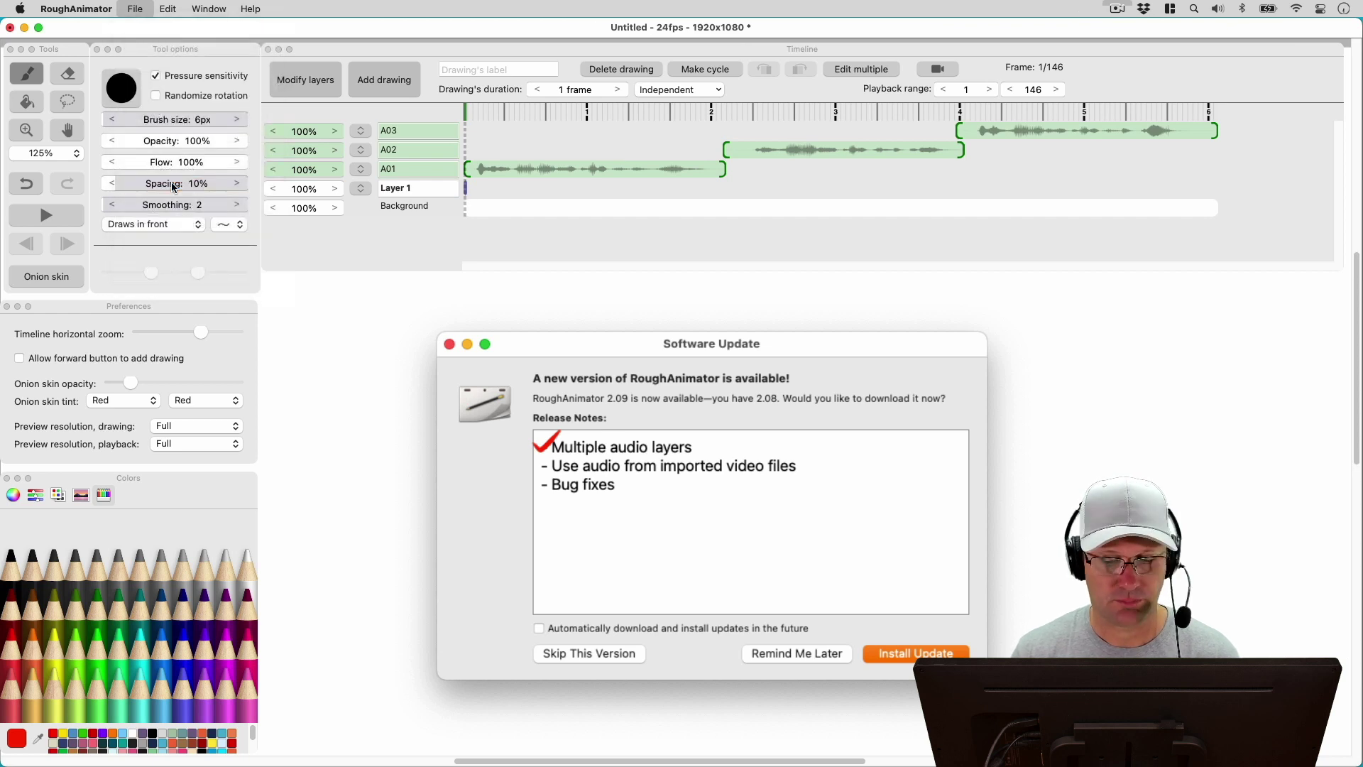
click(628, 201)
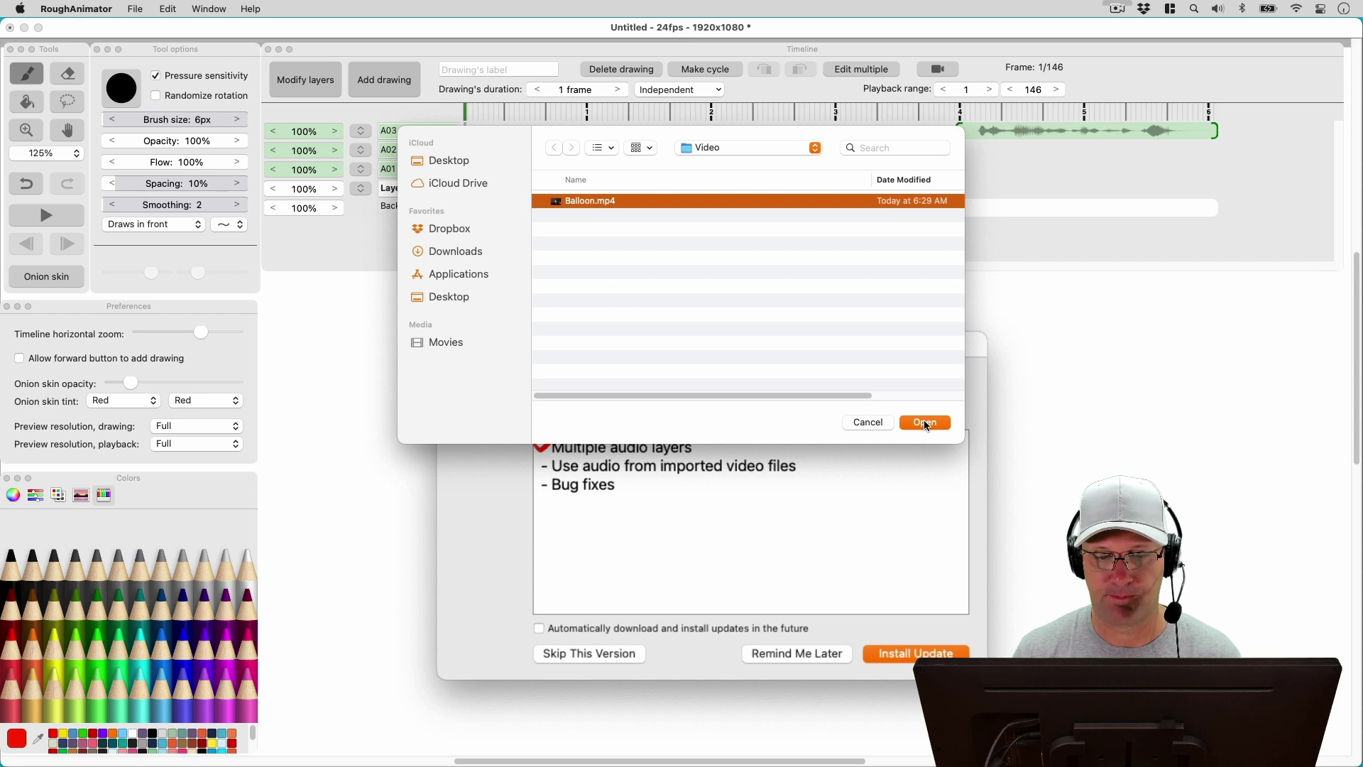
click(926, 423)
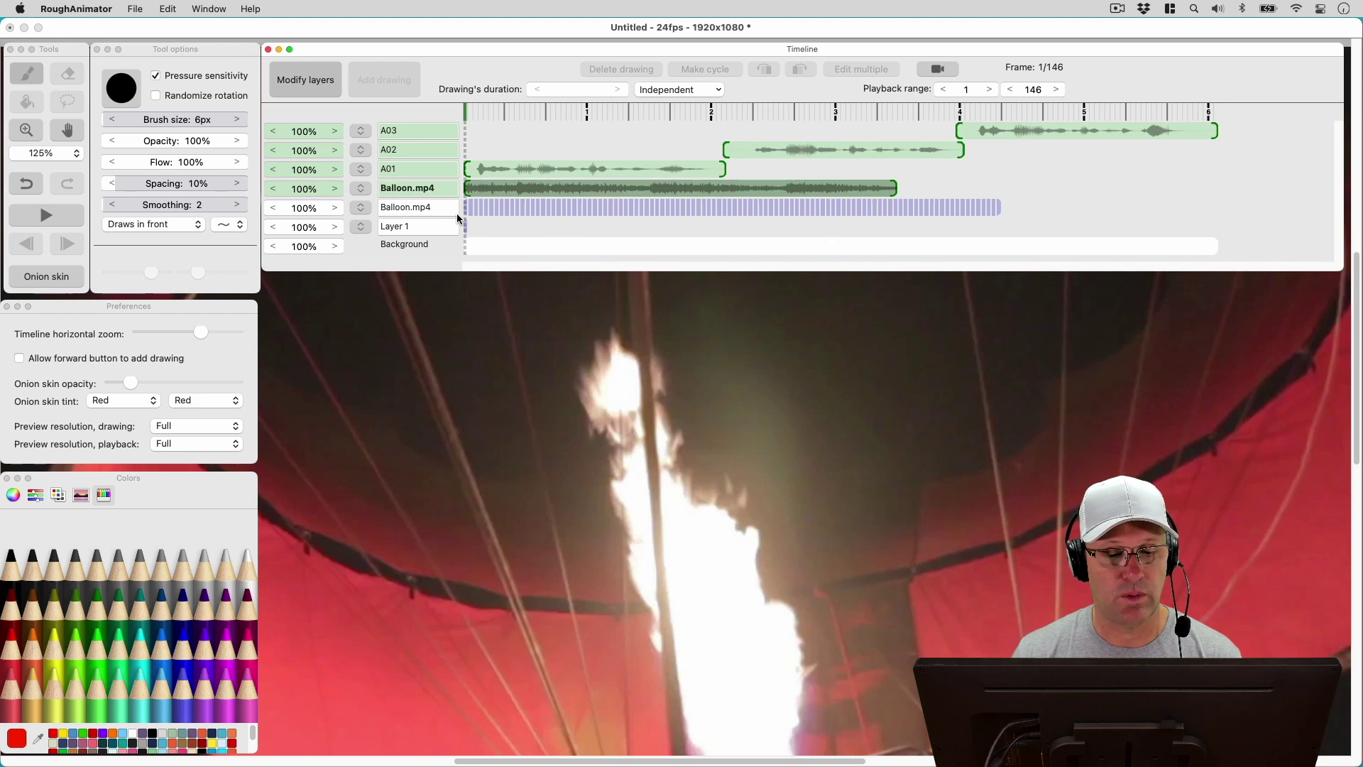
Shift the Balloon.mp4 audio clip to a later point on the timeline and return it to start at frame 1
click(406, 208)
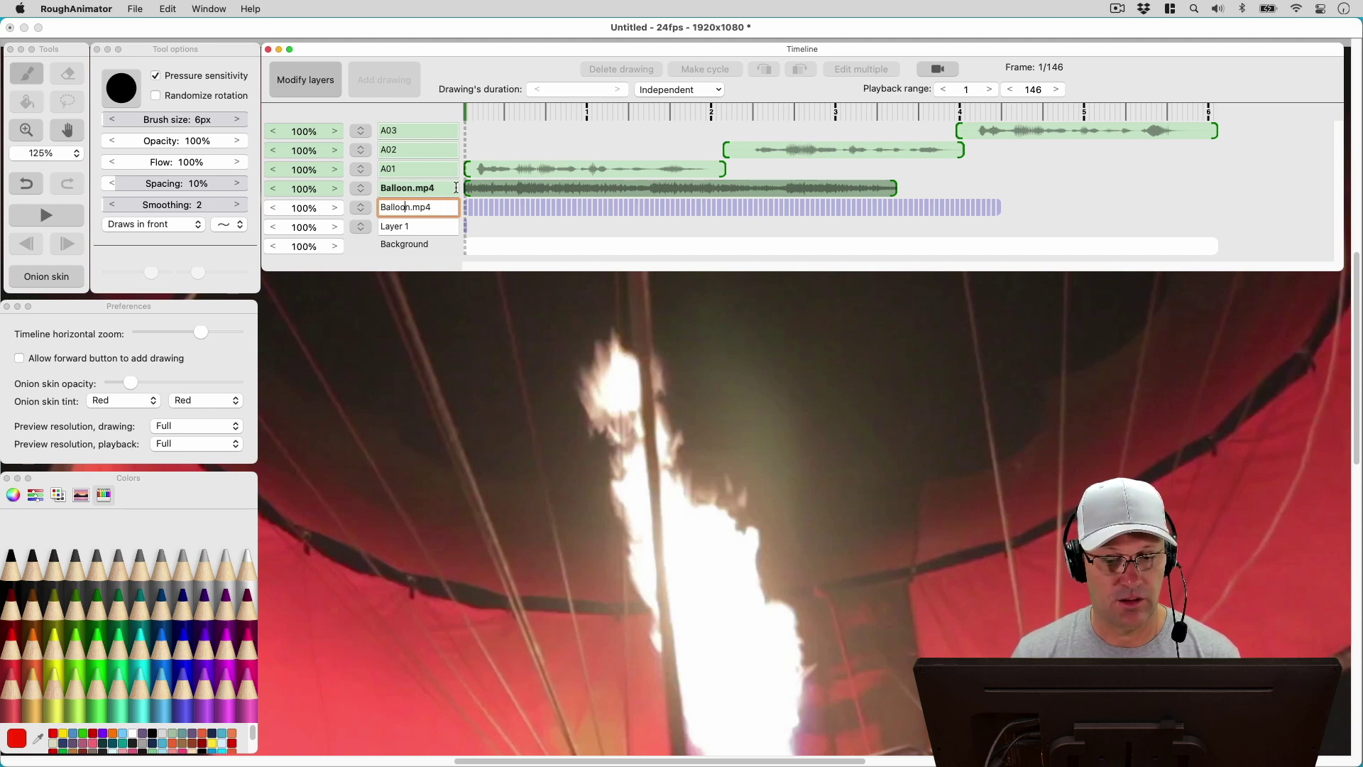
drag(493, 188, 549, 187)
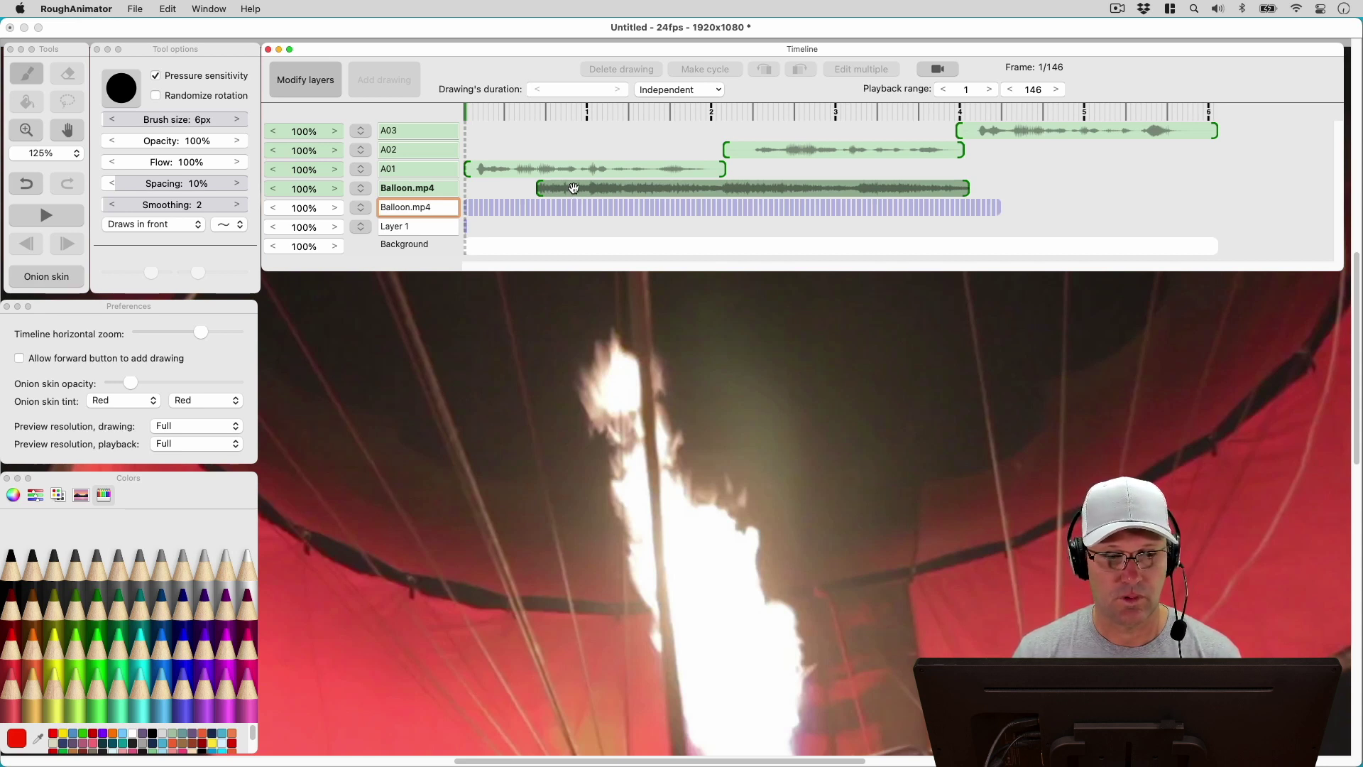
drag(573, 188, 435, 198)
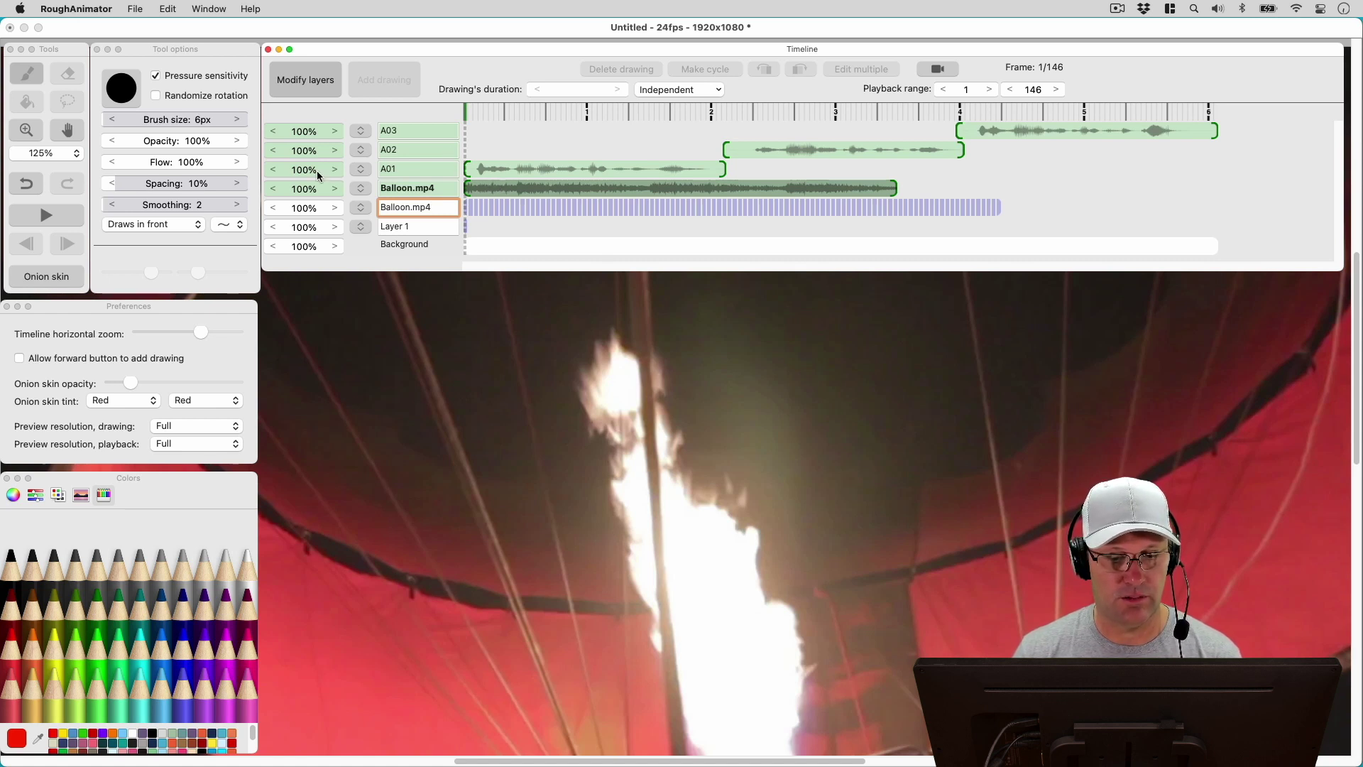
Mute audio layers A01 and A02 by setting their volume to 0%
drag(316, 171, 223, 173)
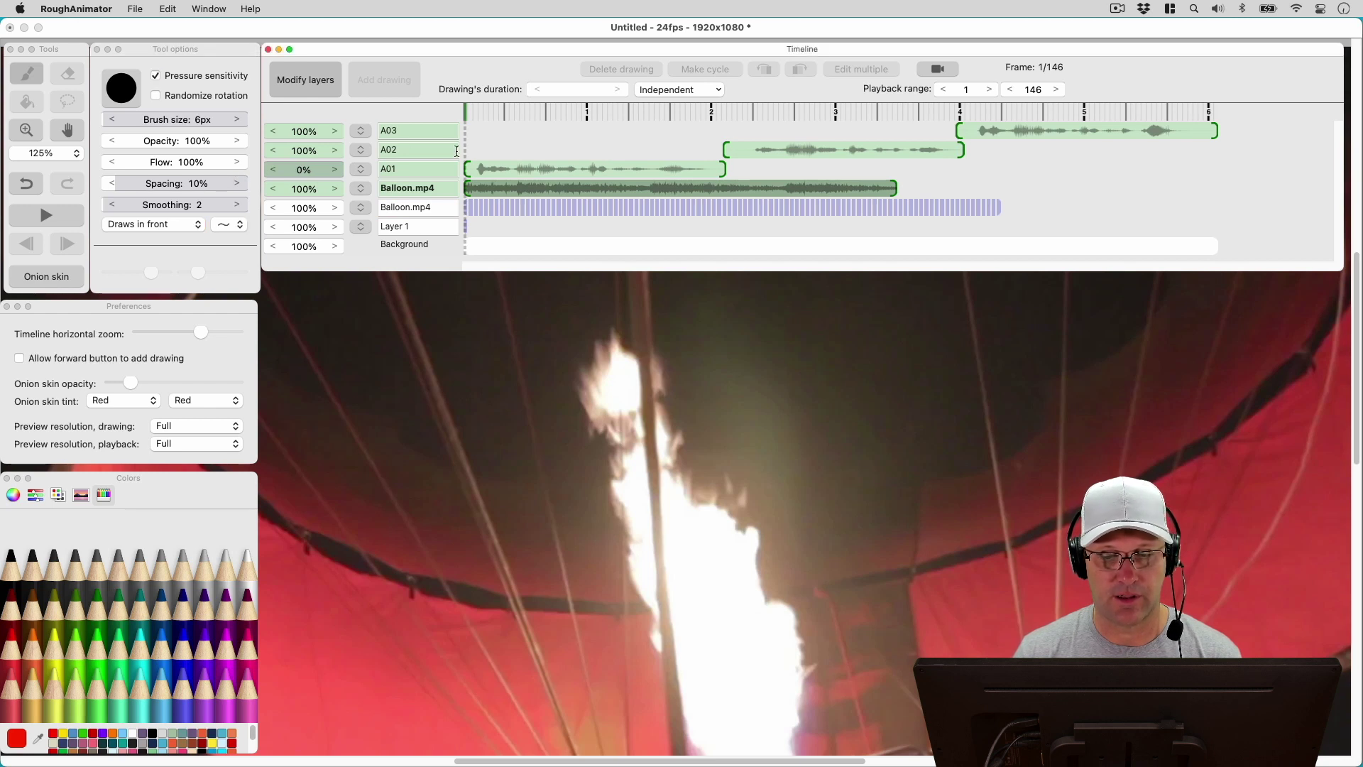
drag(314, 151, 191, 157)
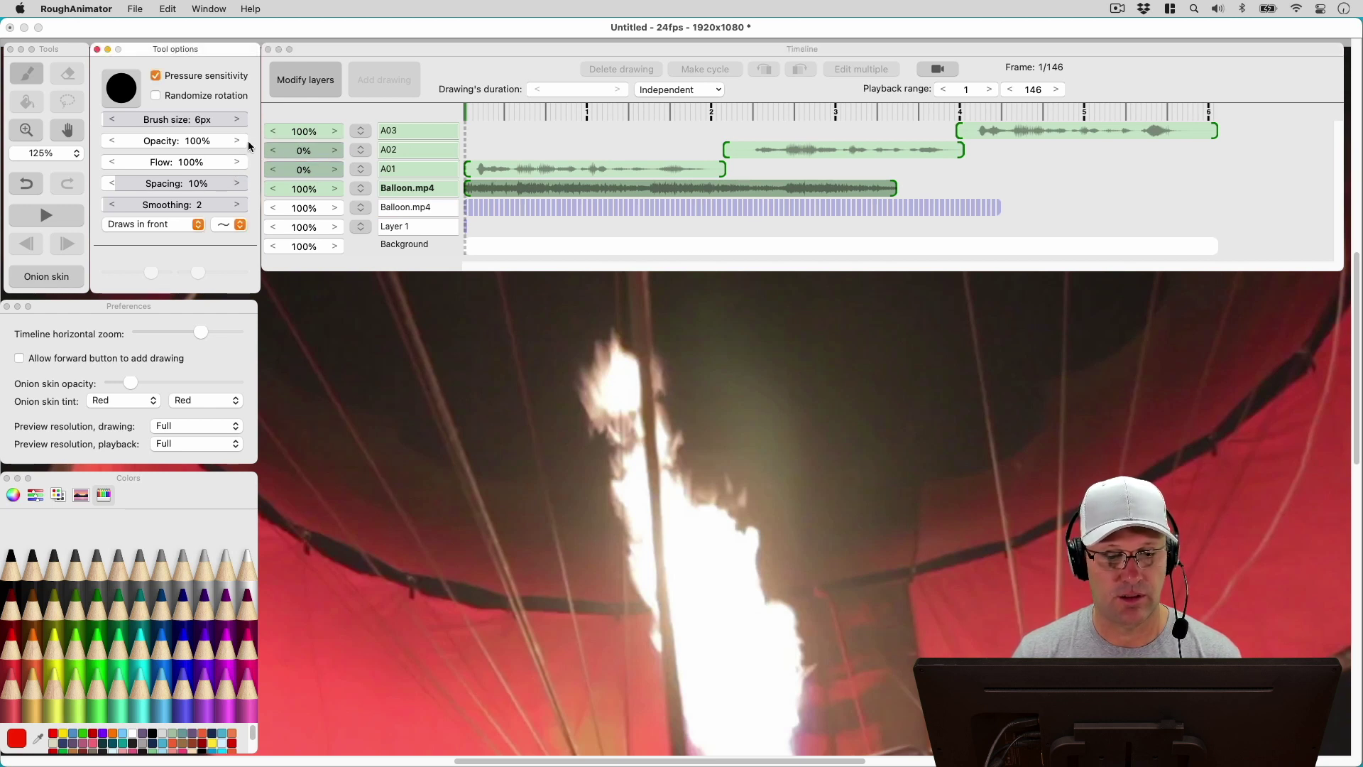
click(278, 140)
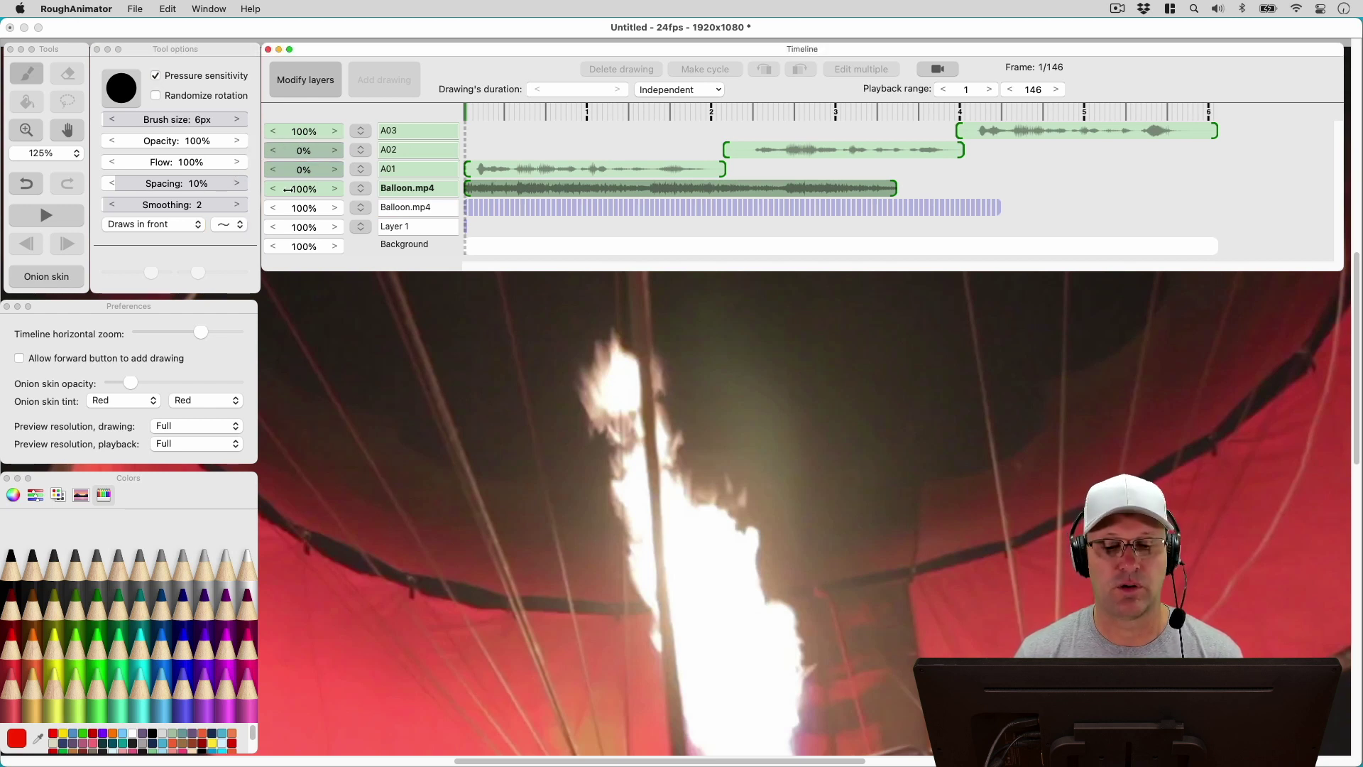
Fit the whole balloon footage in view at 50% zoom, play it back with its audio, and stop the playback
click(518, 372)
key(super+0)
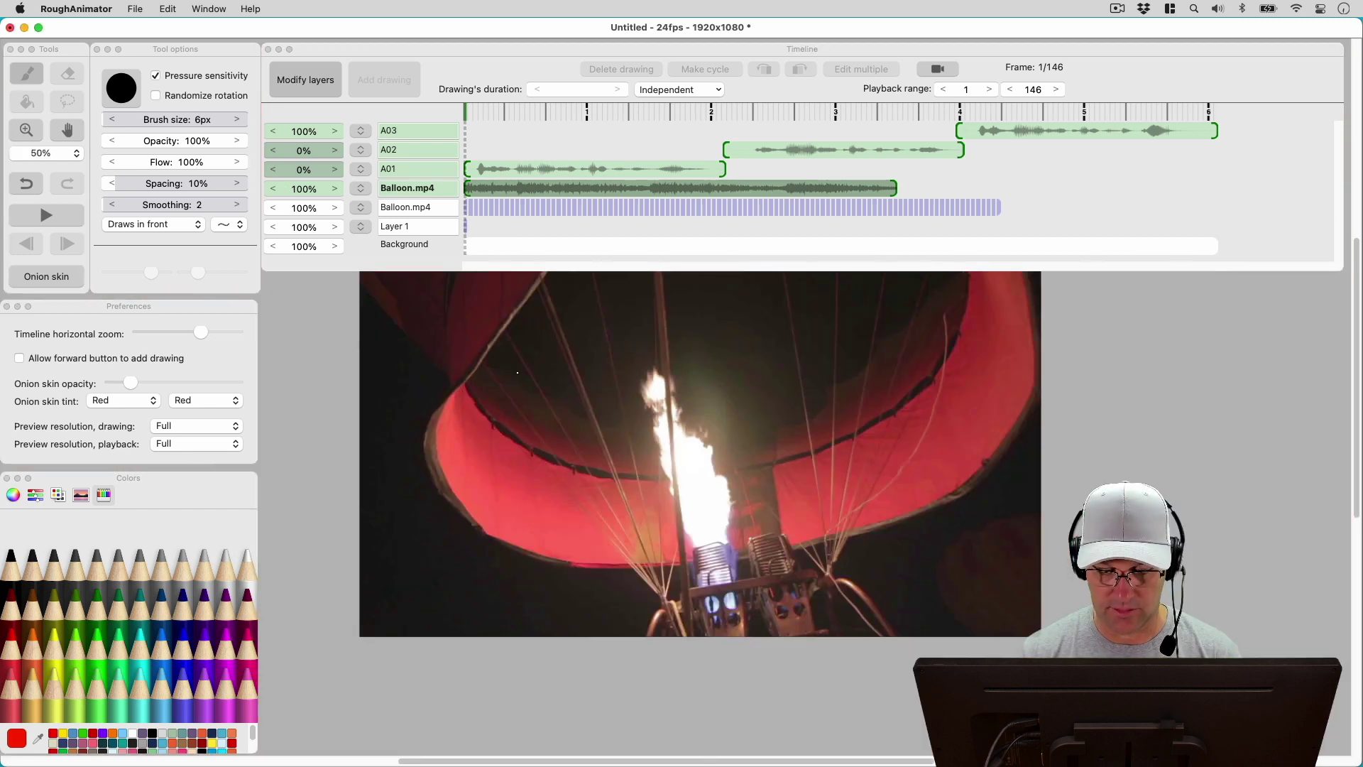
key(space)
drag(581, 435, 520, 483)
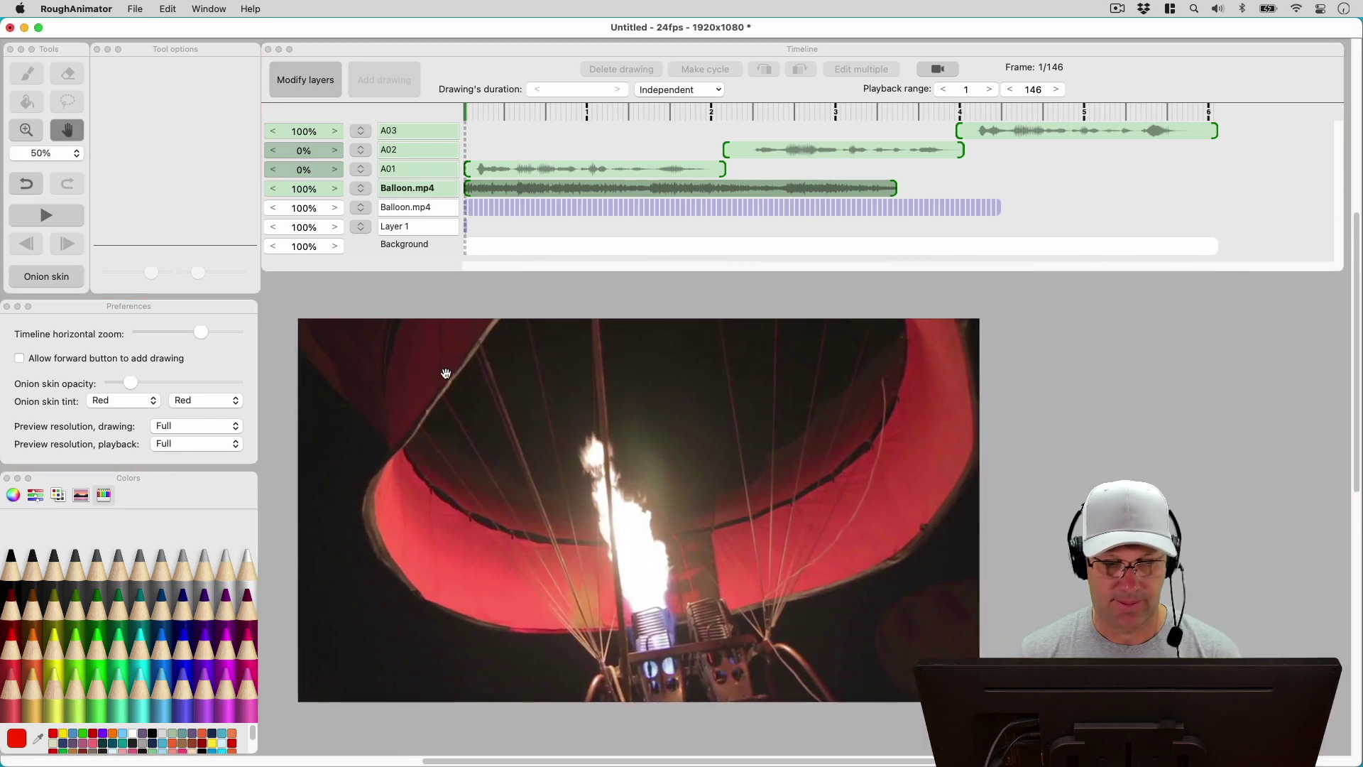
click(46, 215)
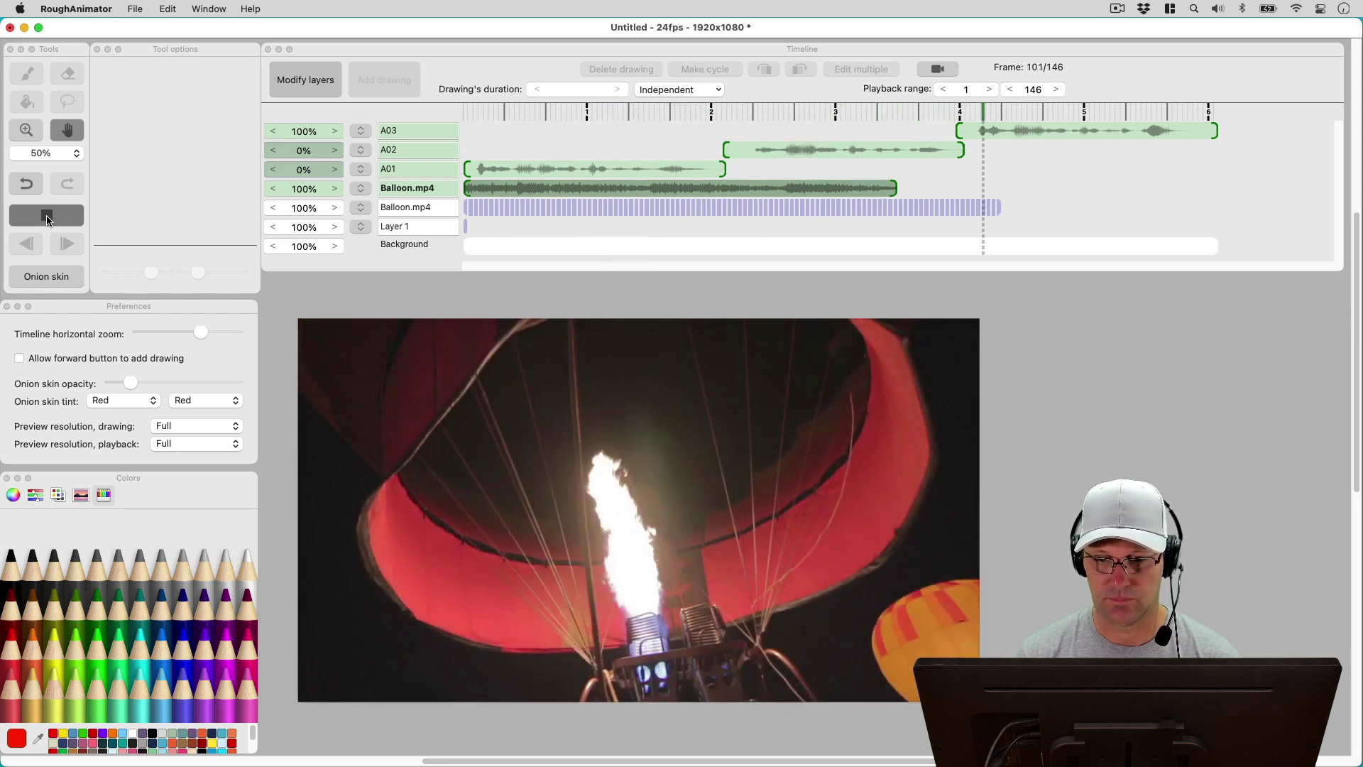
click(47, 217)
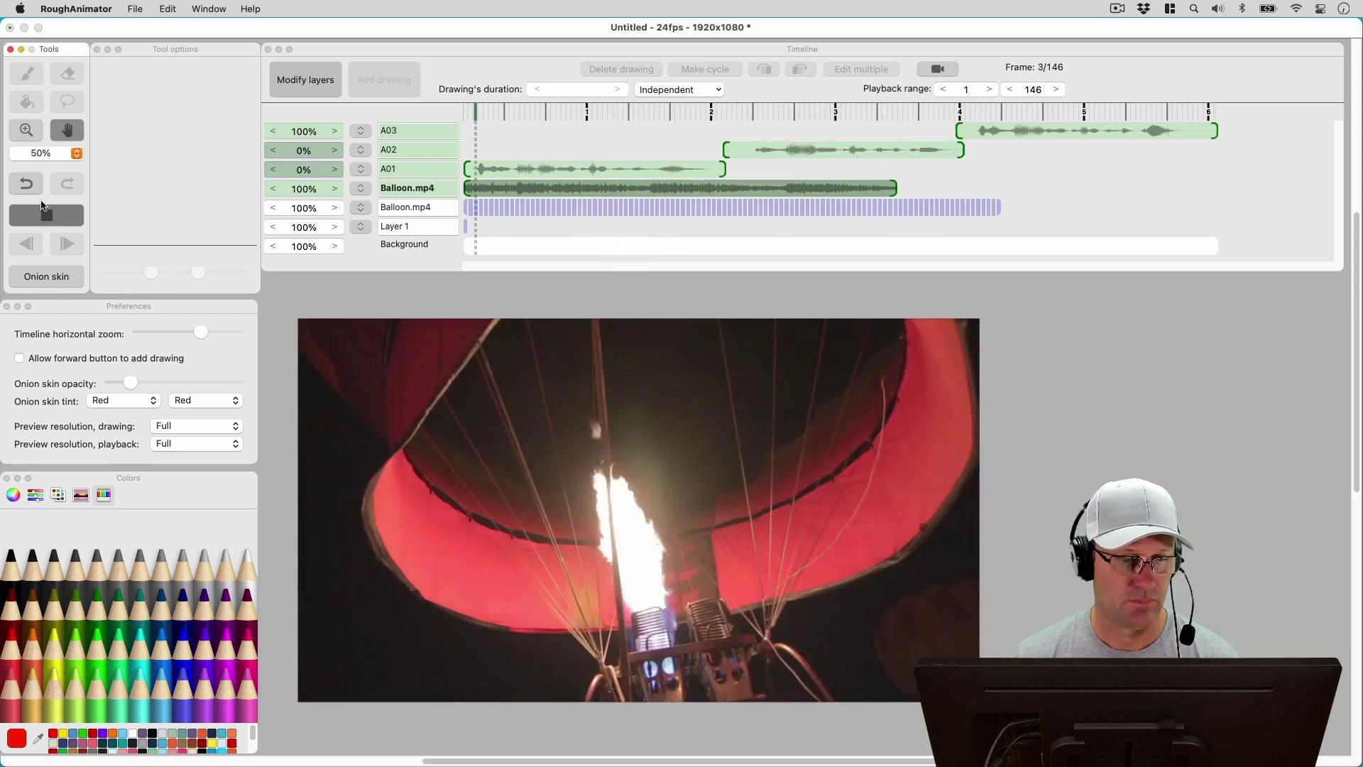
click(47, 216)
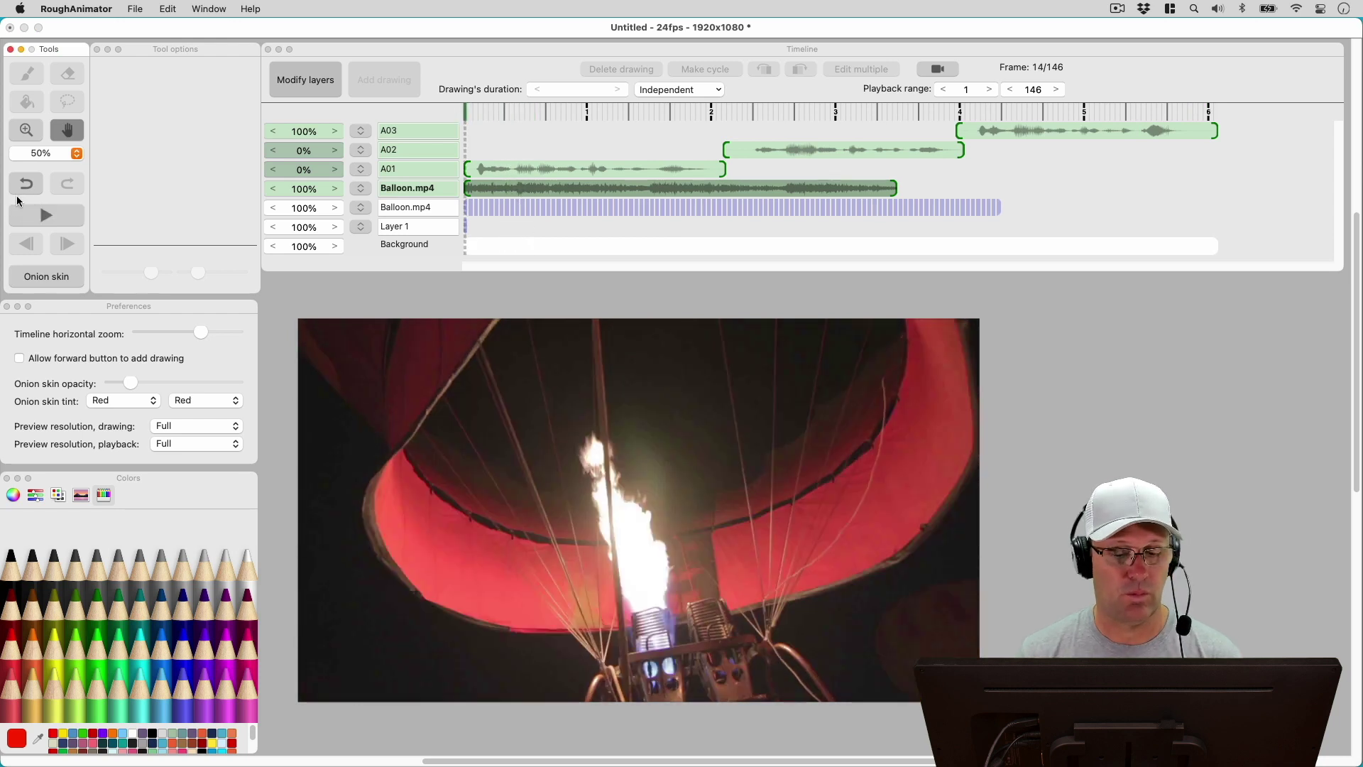
Duplicate the Balloon.mp4 video layer's timing to blank drawings on a new layer
click(560, 169)
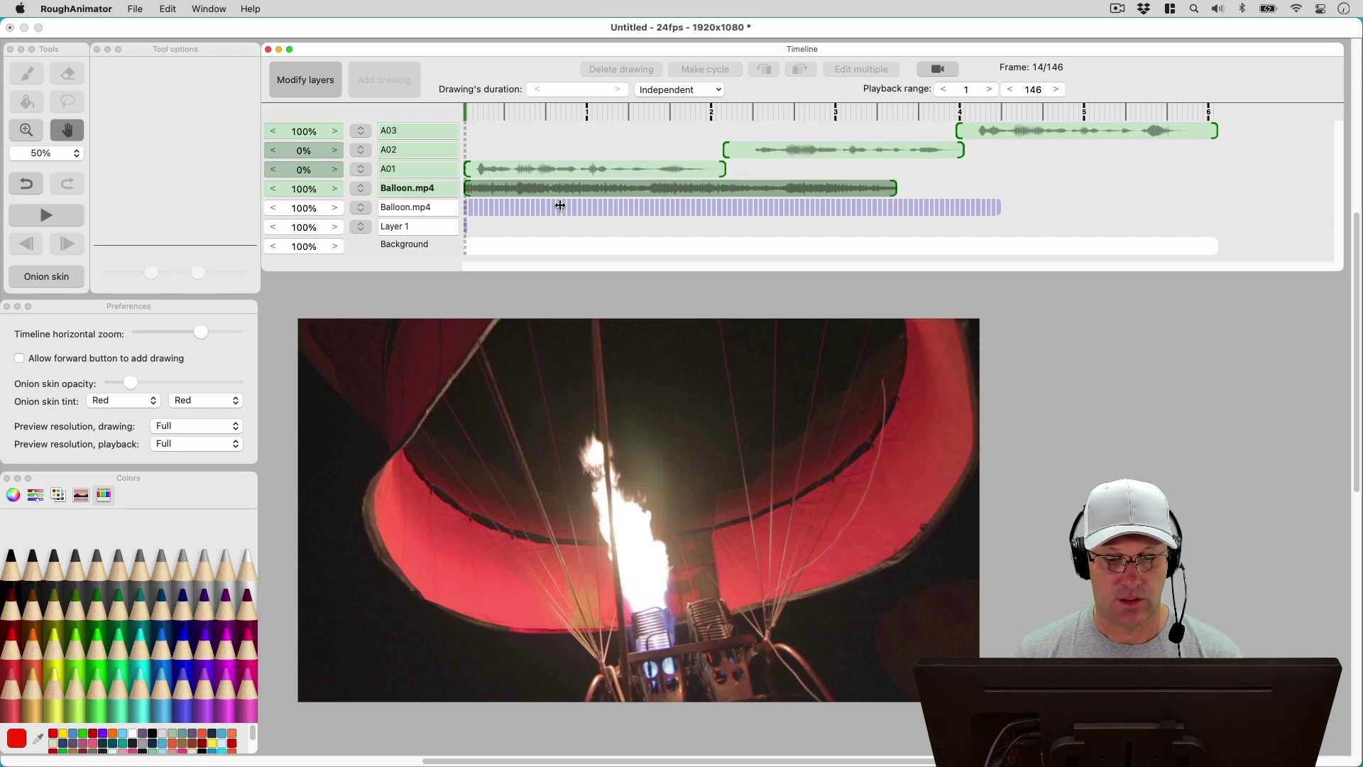
click(469, 212)
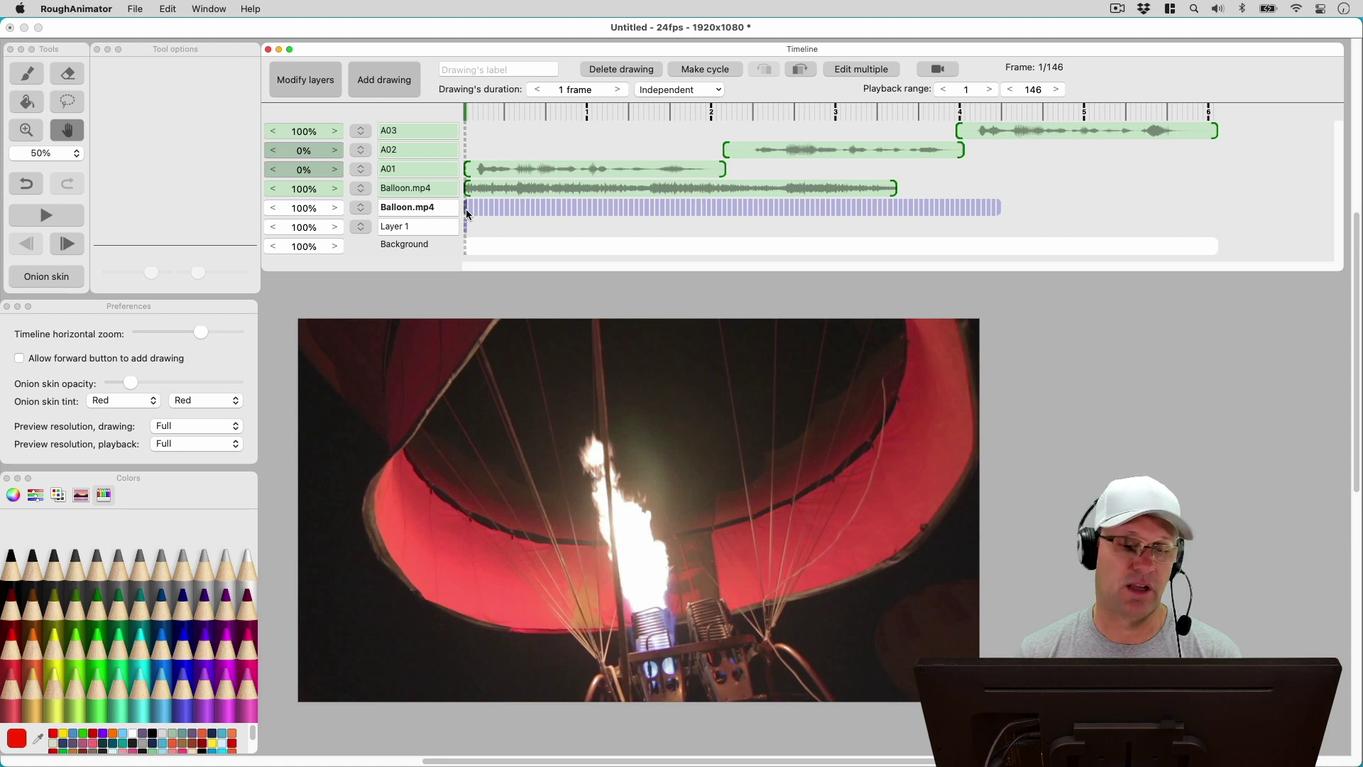
click(307, 82)
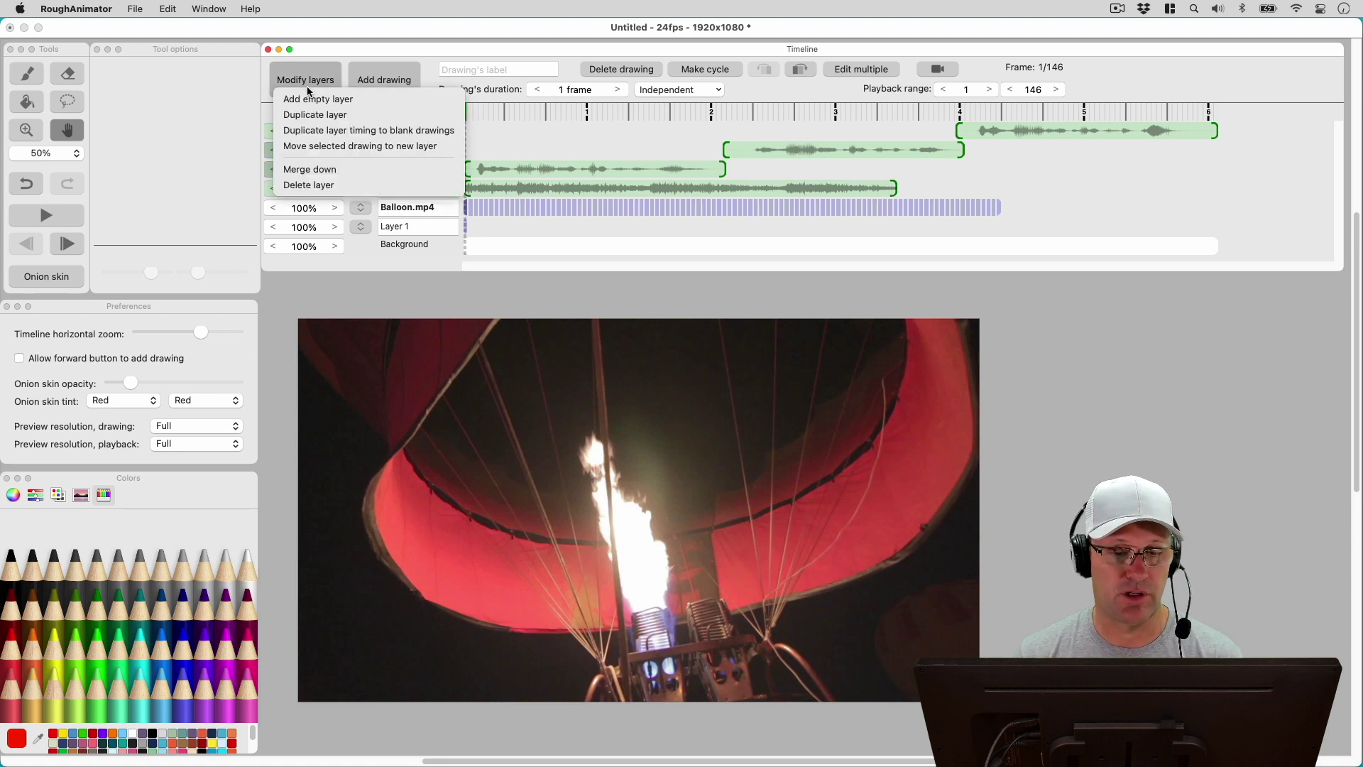
click(431, 131)
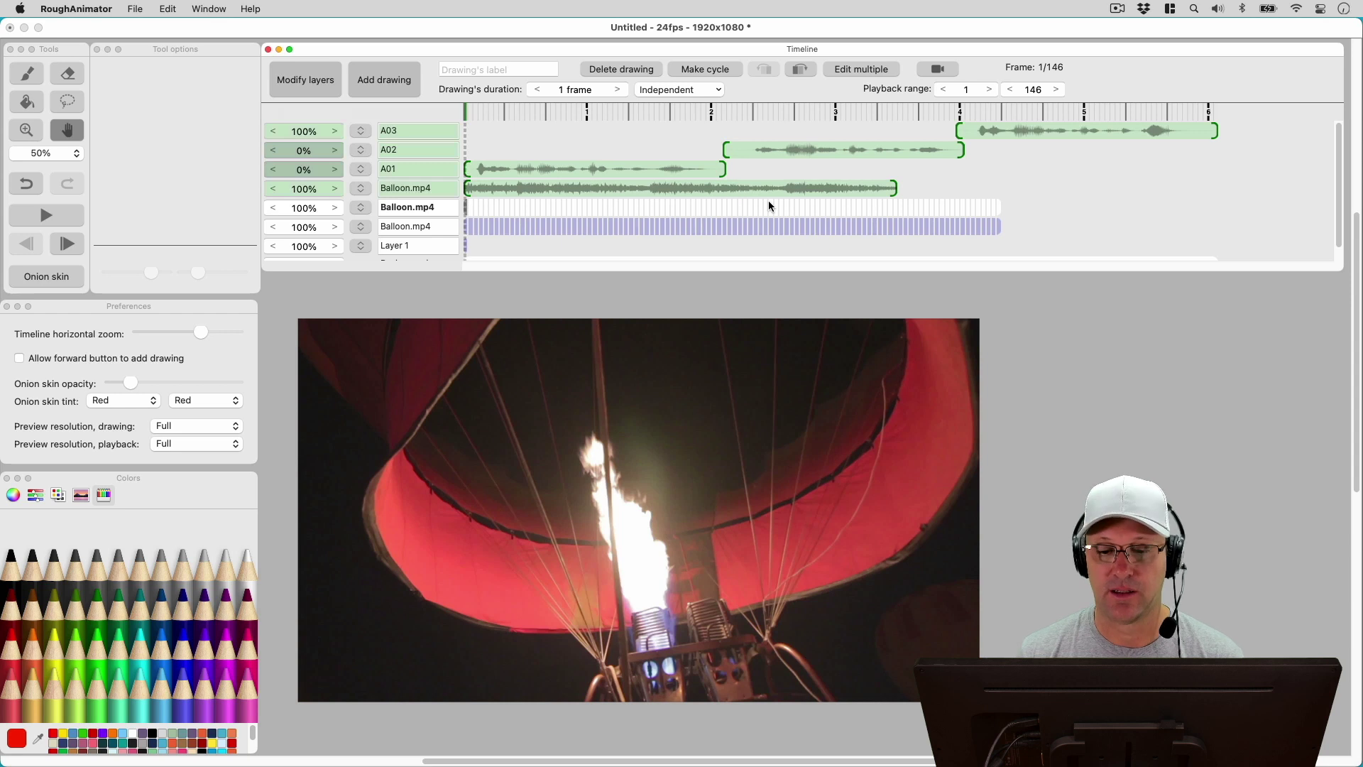
Draw an outline around the flame on frame 1 of the blank layer with the 6 px brush in Cantaloupe
click(466, 205)
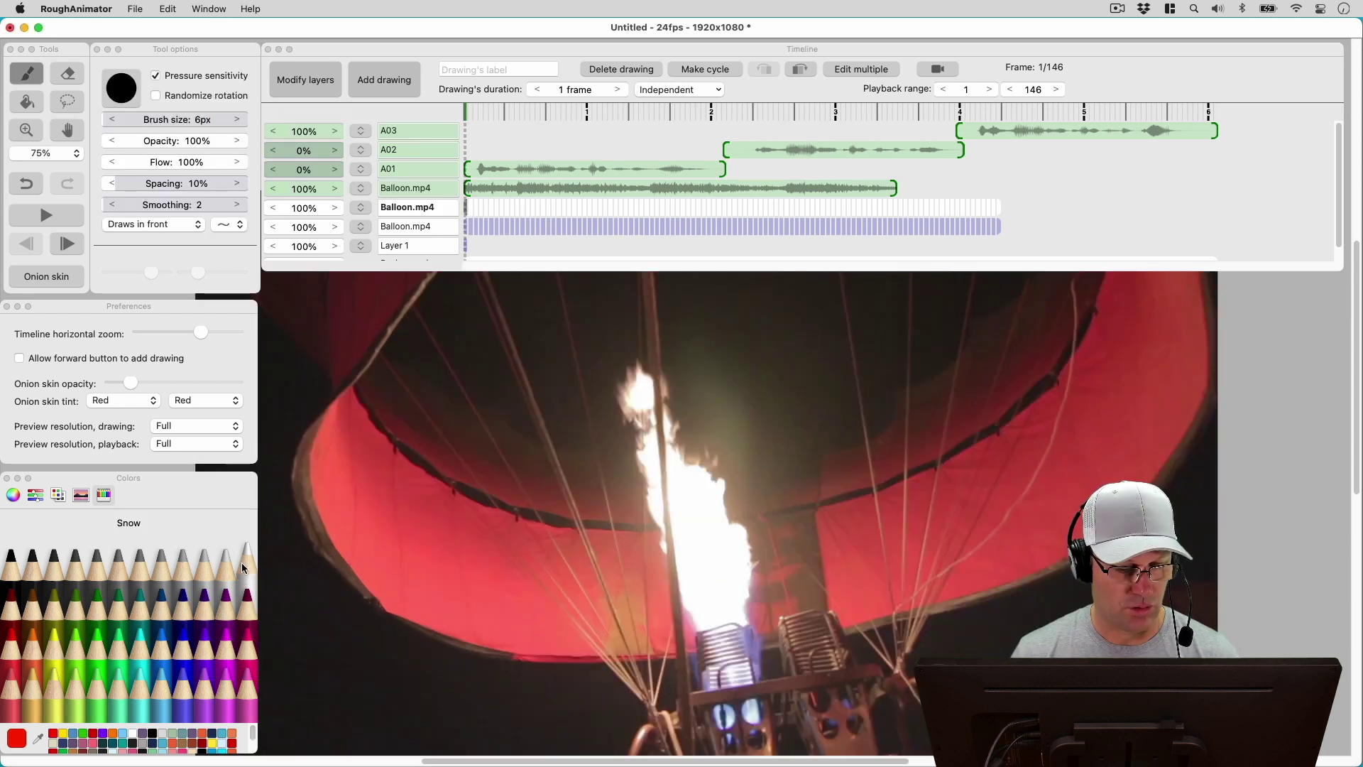
click(39, 683)
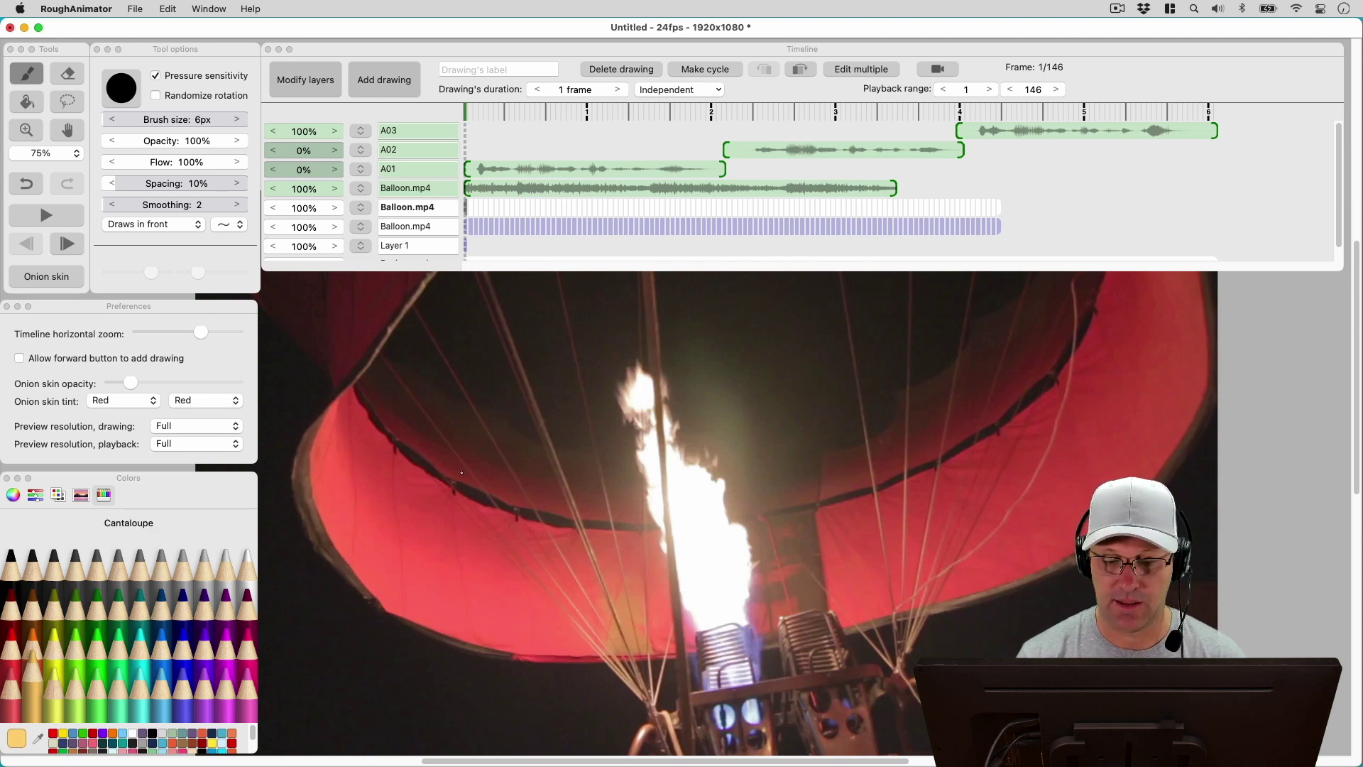
mouse_move(669, 622)
mouse_down()
mouse_move(625, 530)
mouse_move(583, 362)
mouse_move(604, 316)
mouse_move(666, 363)
mouse_move(753, 467)
mouse_move(789, 601)
mouse_up()
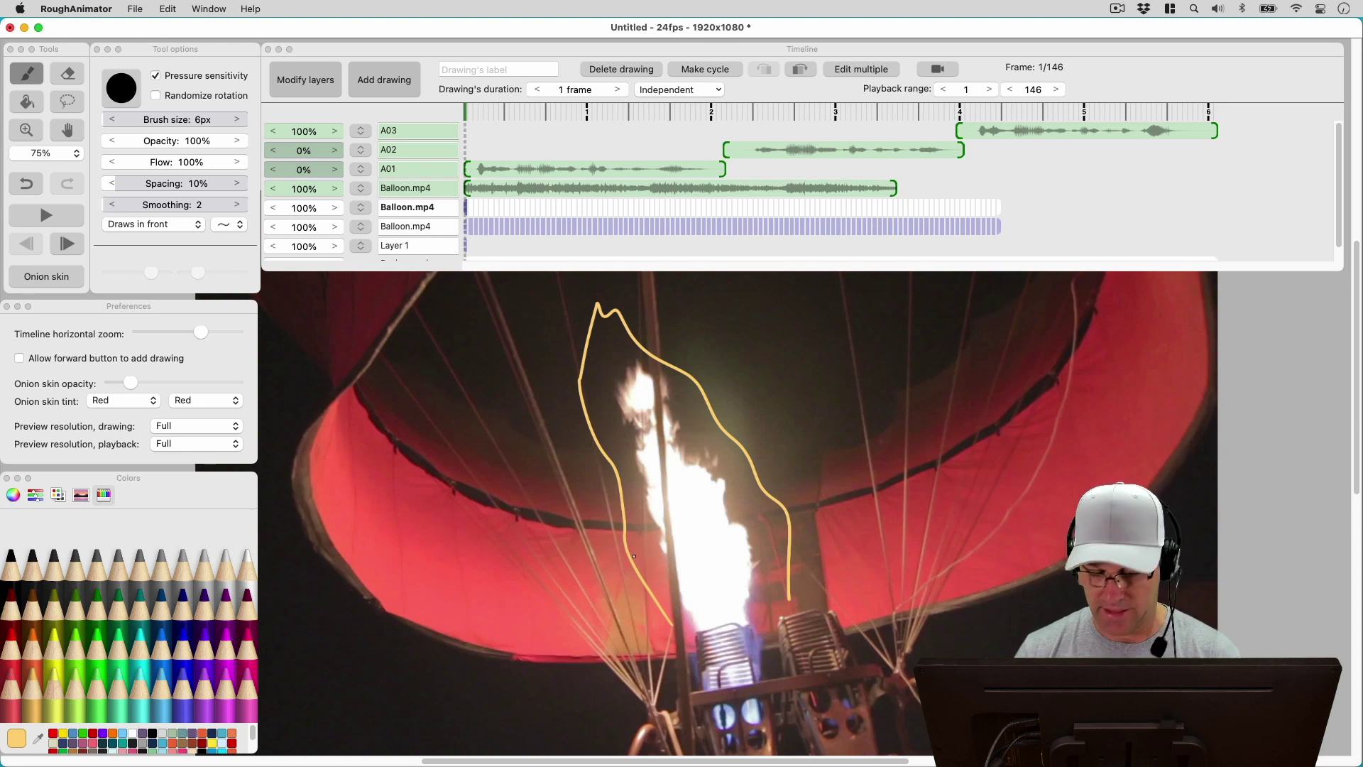
Draw a new Cantaloupe outline around the flame on each of frames 2 to 6, following its changing shape
key(Right)
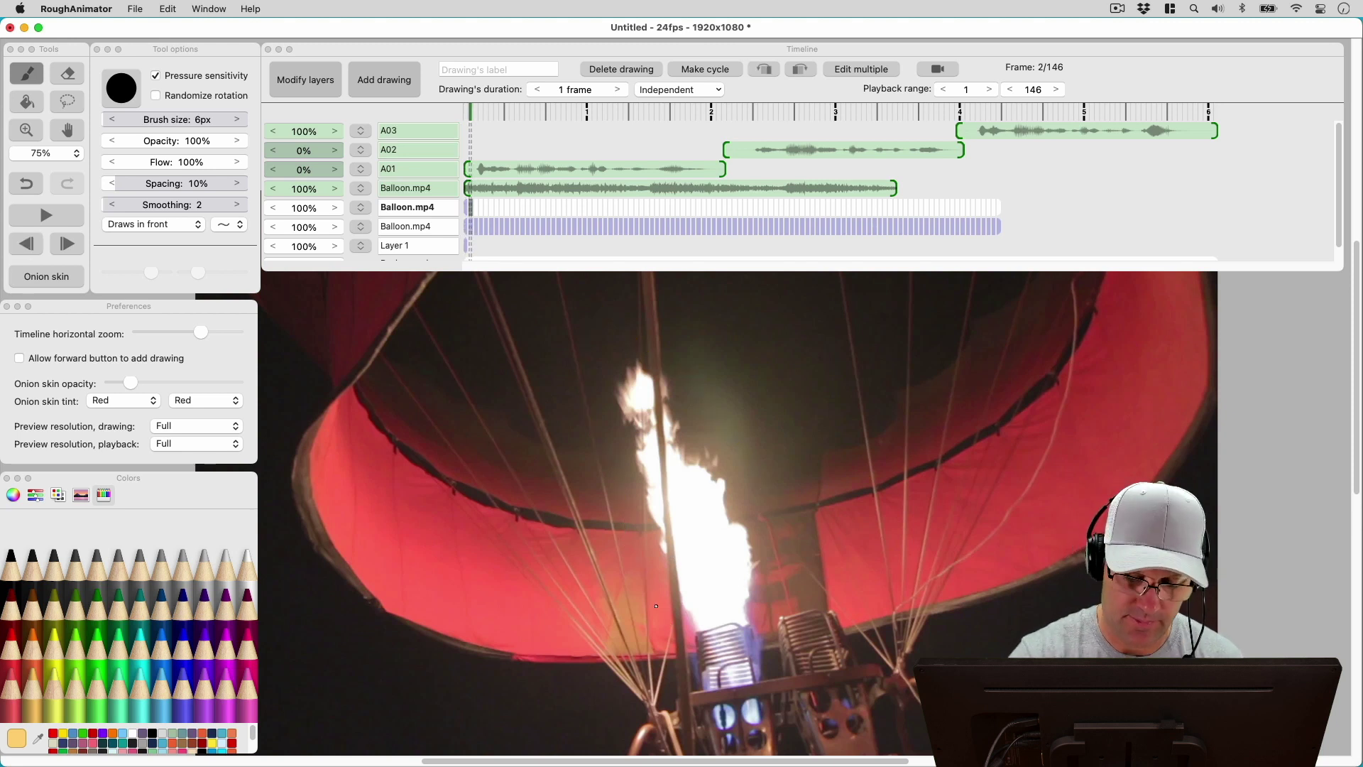
mouse_move(663, 638)
mouse_down()
mouse_move(611, 446)
mouse_move(609, 353)
mouse_move(667, 346)
mouse_move(719, 420)
mouse_move(774, 608)
mouse_up()
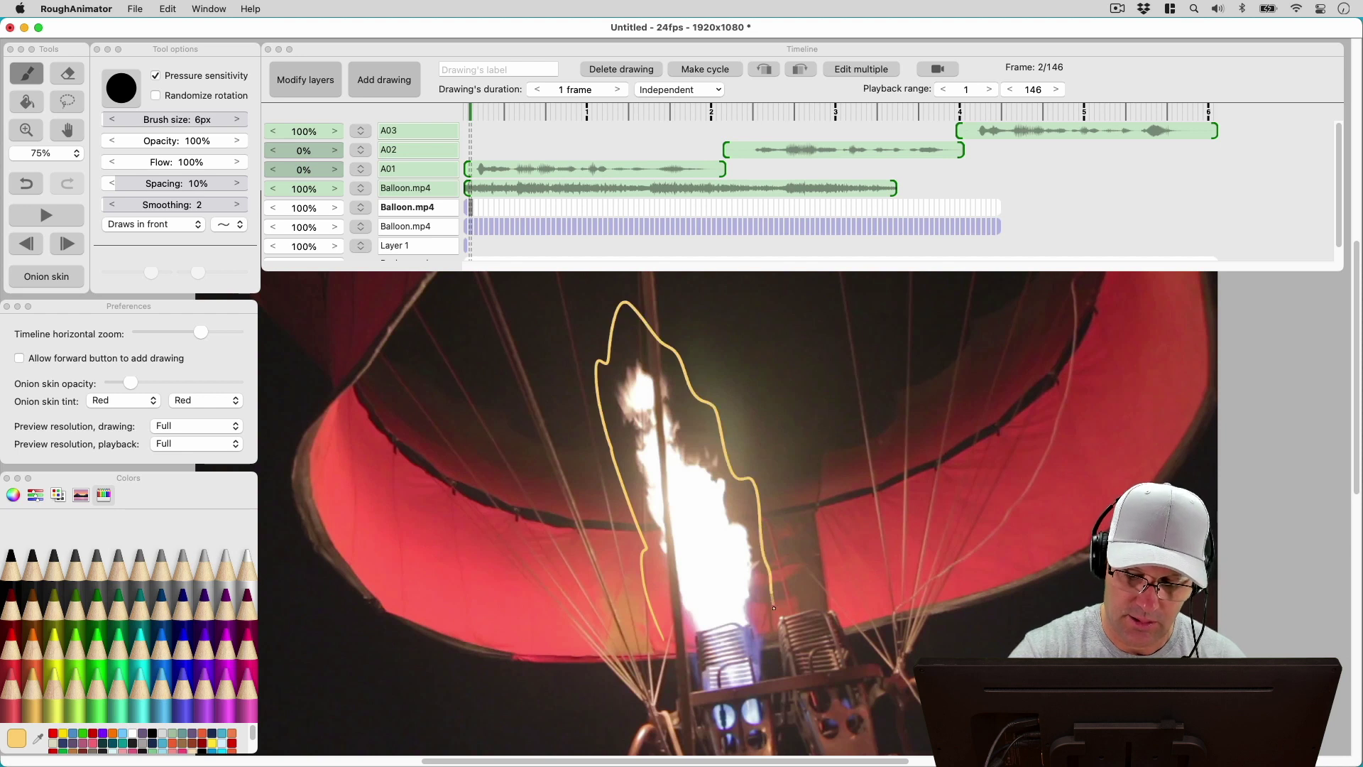
key(Right)
mouse_move(671, 639)
mouse_down()
mouse_move(625, 554)
mouse_move(606, 356)
mouse_move(703, 406)
mouse_move(772, 547)
mouse_move(774, 608)
mouse_up()
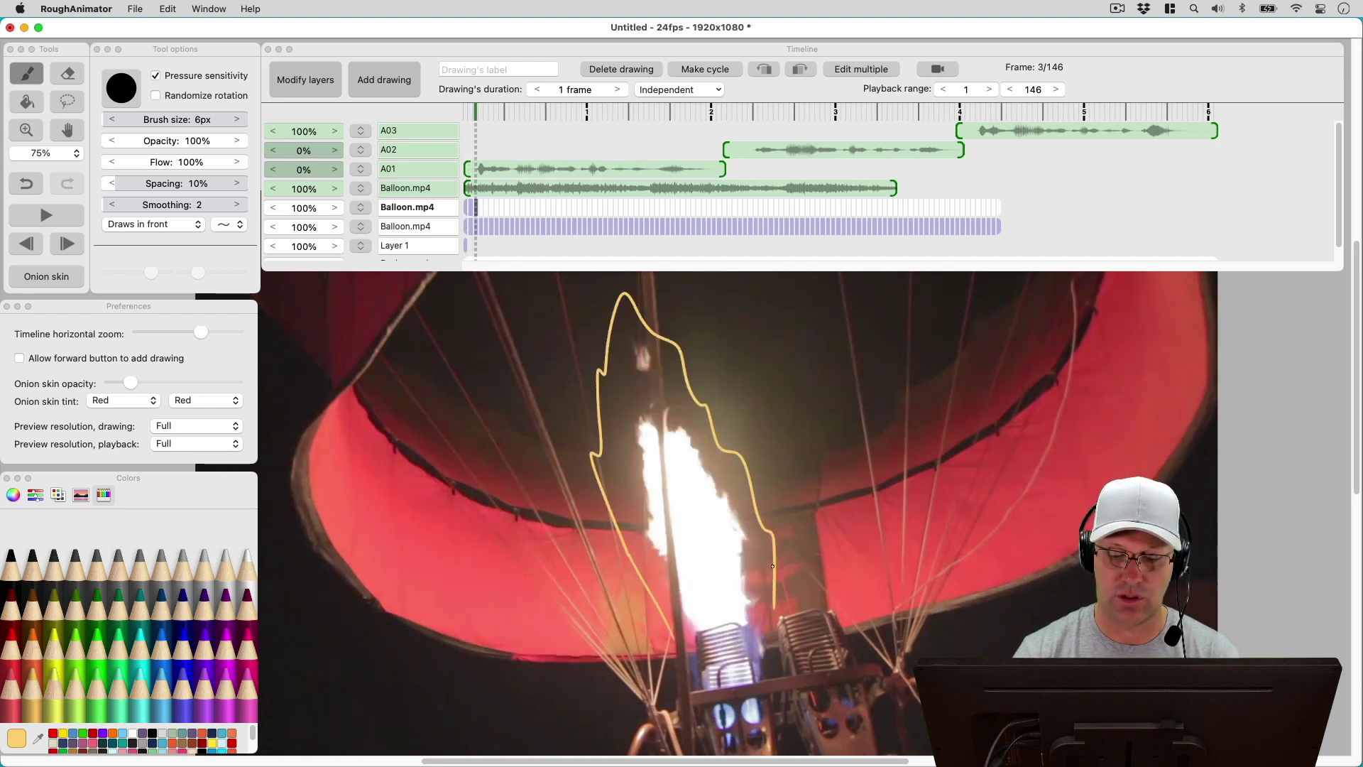
key(Right)
mouse_move(646, 630)
mouse_down()
mouse_move(605, 447)
mouse_move(627, 361)
mouse_move(679, 386)
mouse_move(737, 469)
mouse_move(769, 609)
mouse_up()
key(Right)
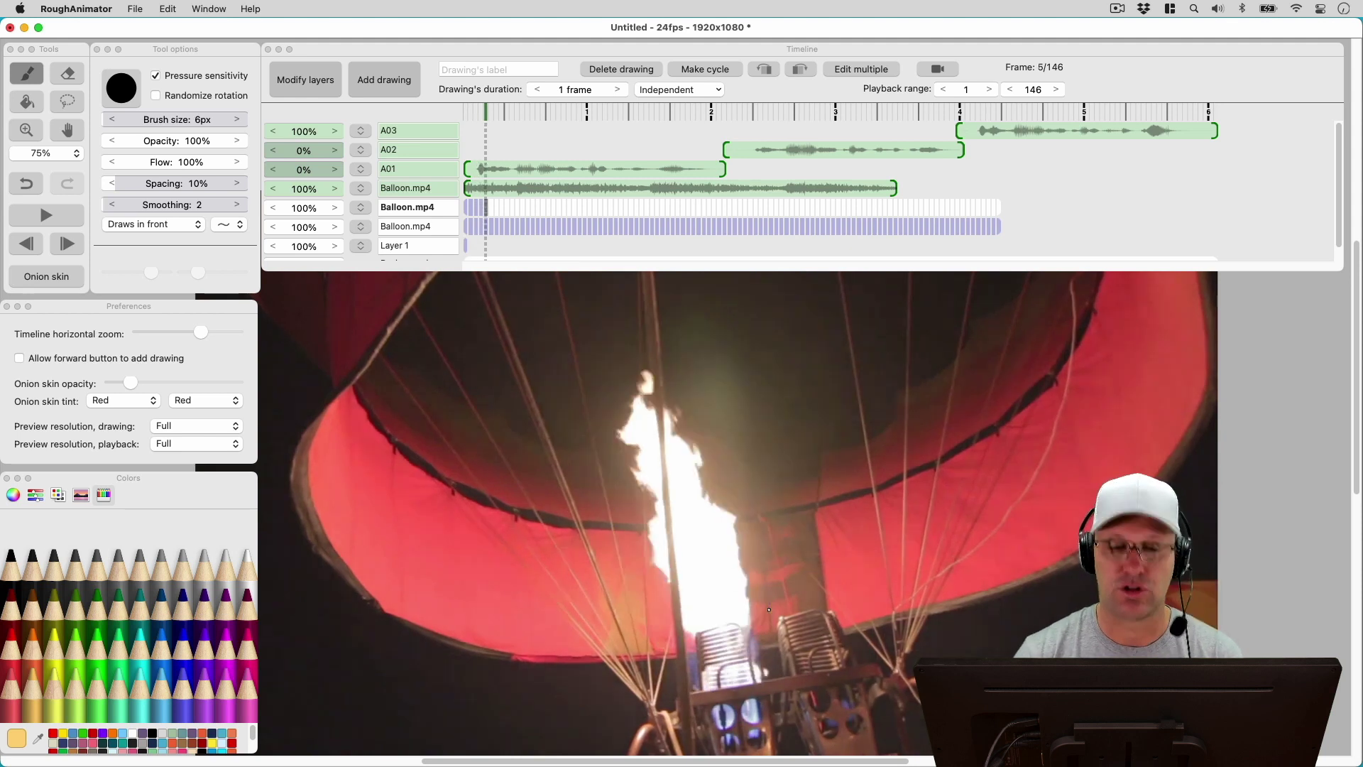
mouse_move(668, 644)
mouse_down()
mouse_move(597, 519)
mouse_move(586, 428)
mouse_move(609, 337)
mouse_move(642, 297)
mouse_move(781, 600)
mouse_up()
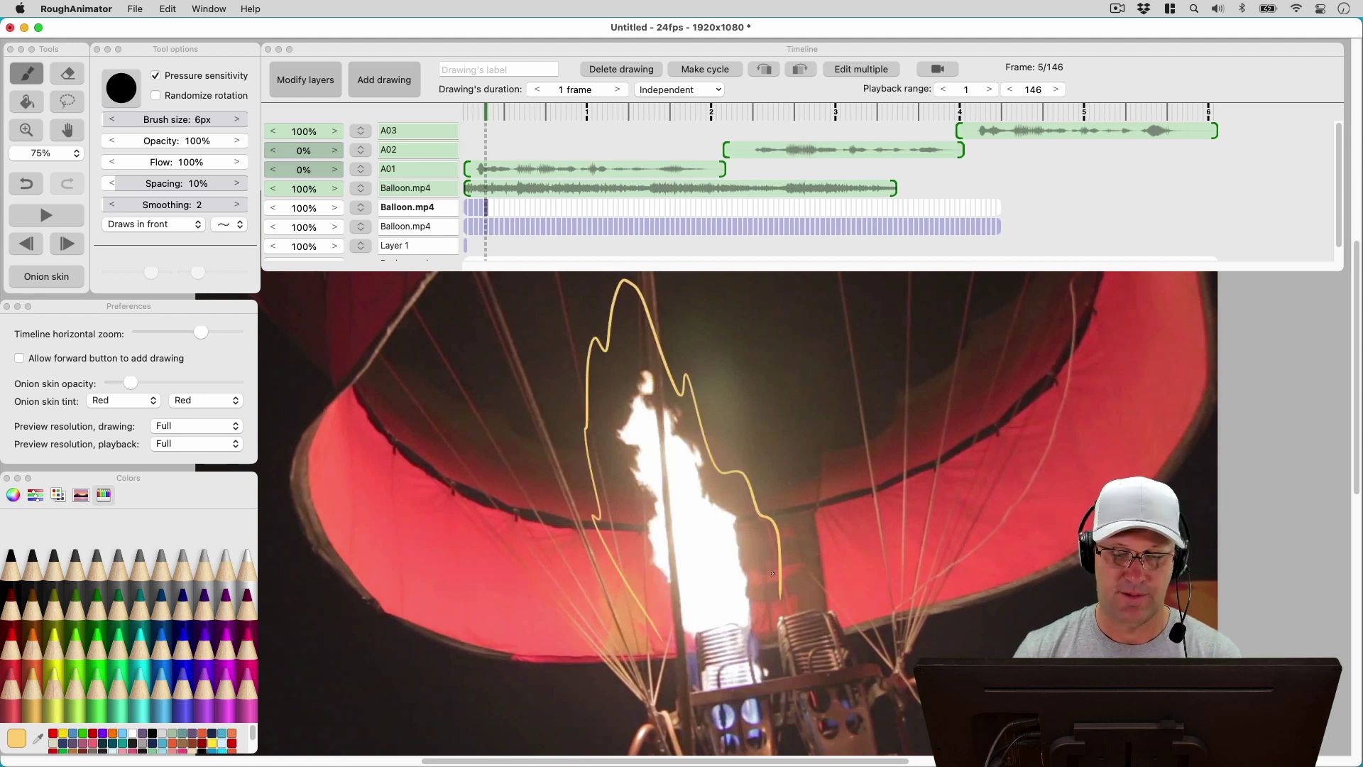
key(Right)
mouse_move(671, 650)
mouse_down()
mouse_move(636, 601)
mouse_move(605, 483)
mouse_move(594, 370)
mouse_move(609, 278)
mouse_move(681, 361)
mouse_move(756, 502)
mouse_move(783, 601)
mouse_up()
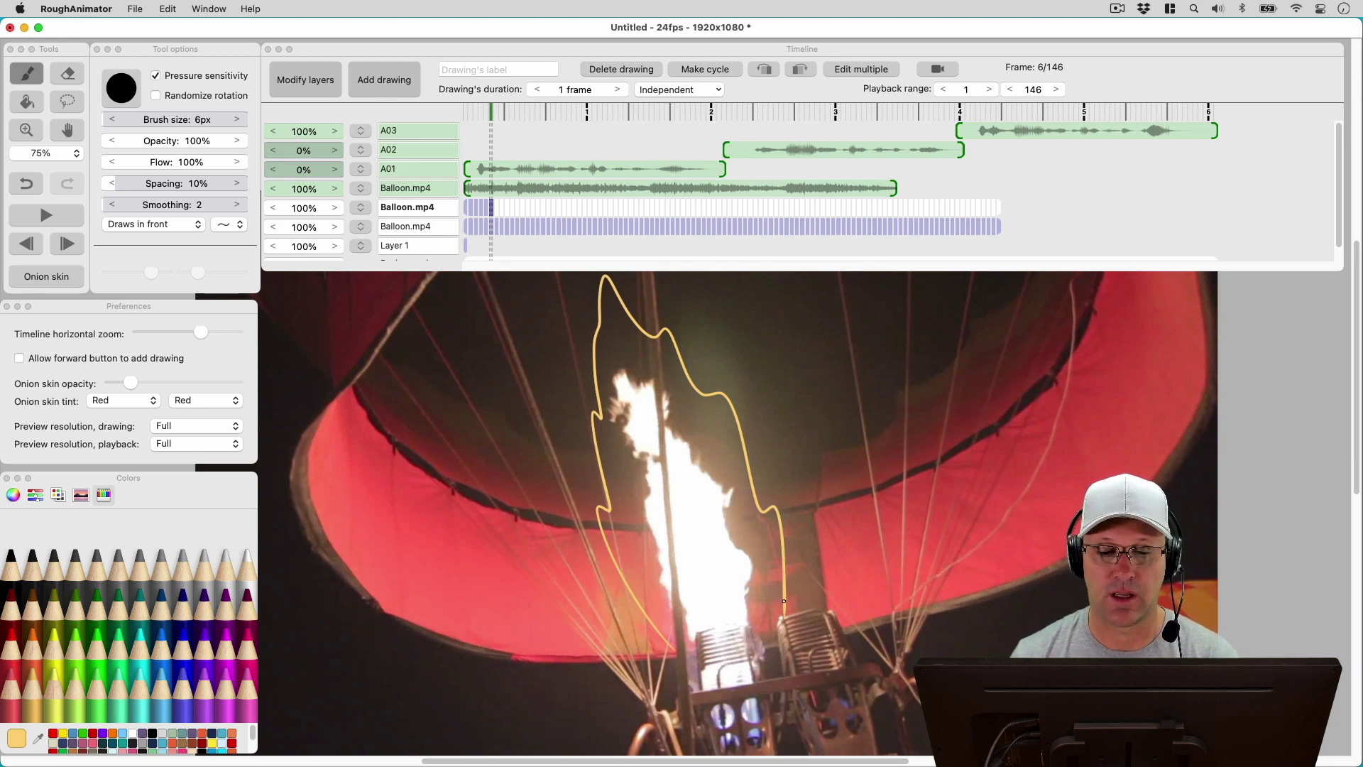
key(space)
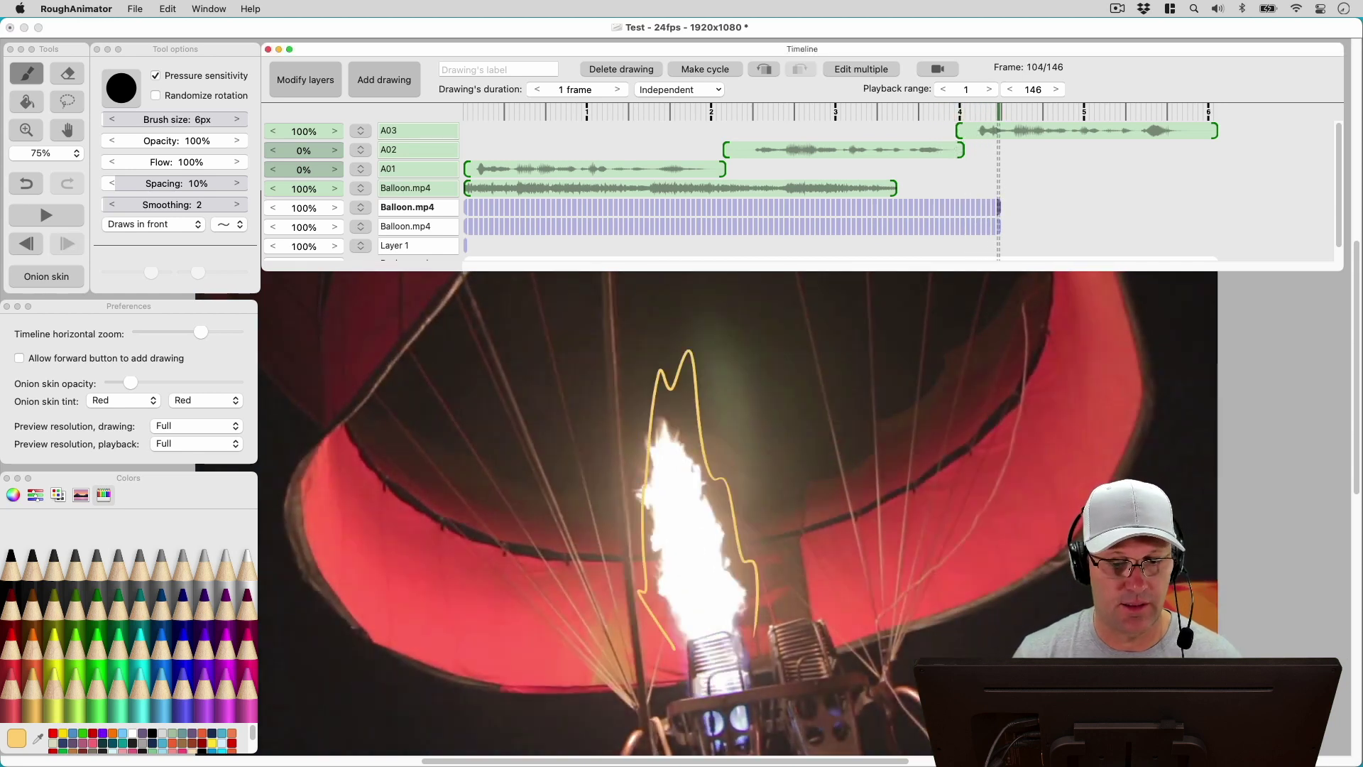
Mute audio layer A03 by setting its volume to 0%, and set the playback range to end at frame 104
click(272, 132)
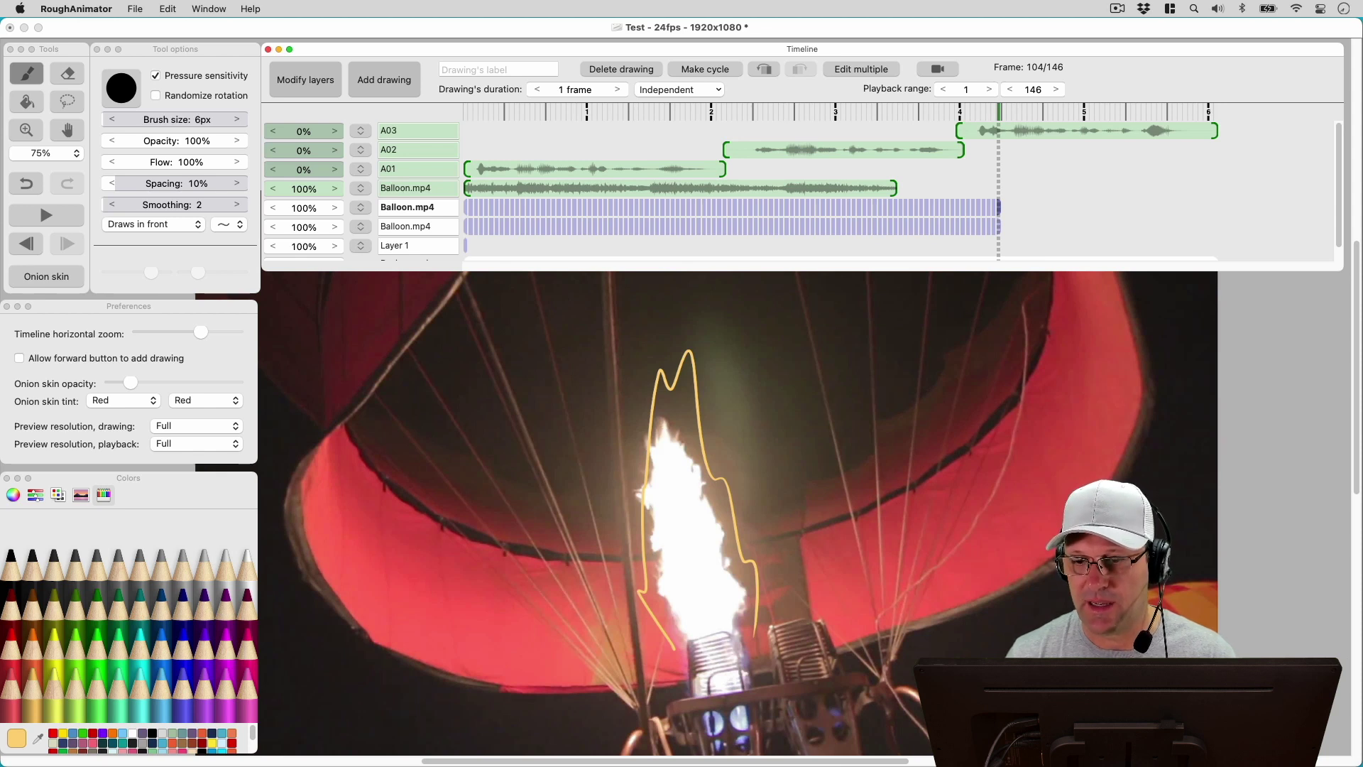
click(1033, 90)
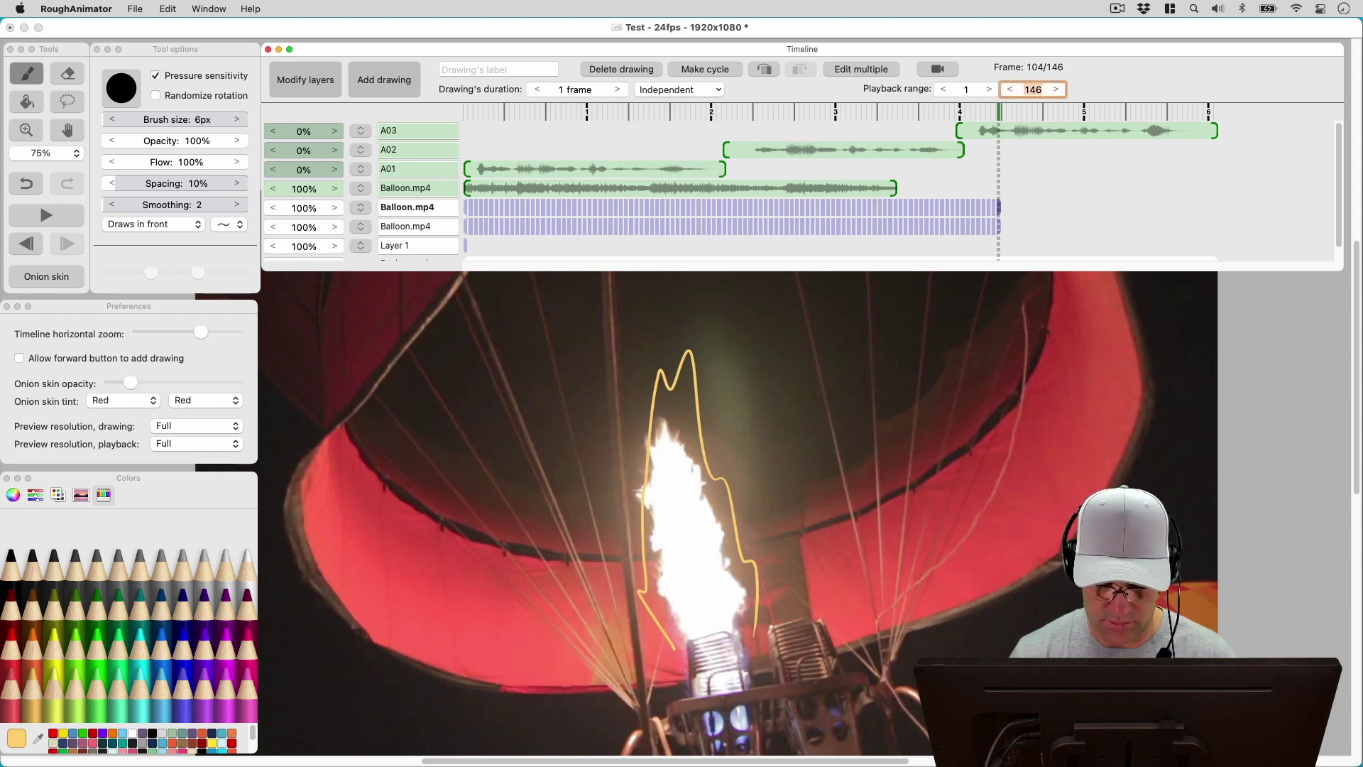
key(BackSpace)
key(BackSpace)
key(BackSpace)
text(104)
key(Tab)
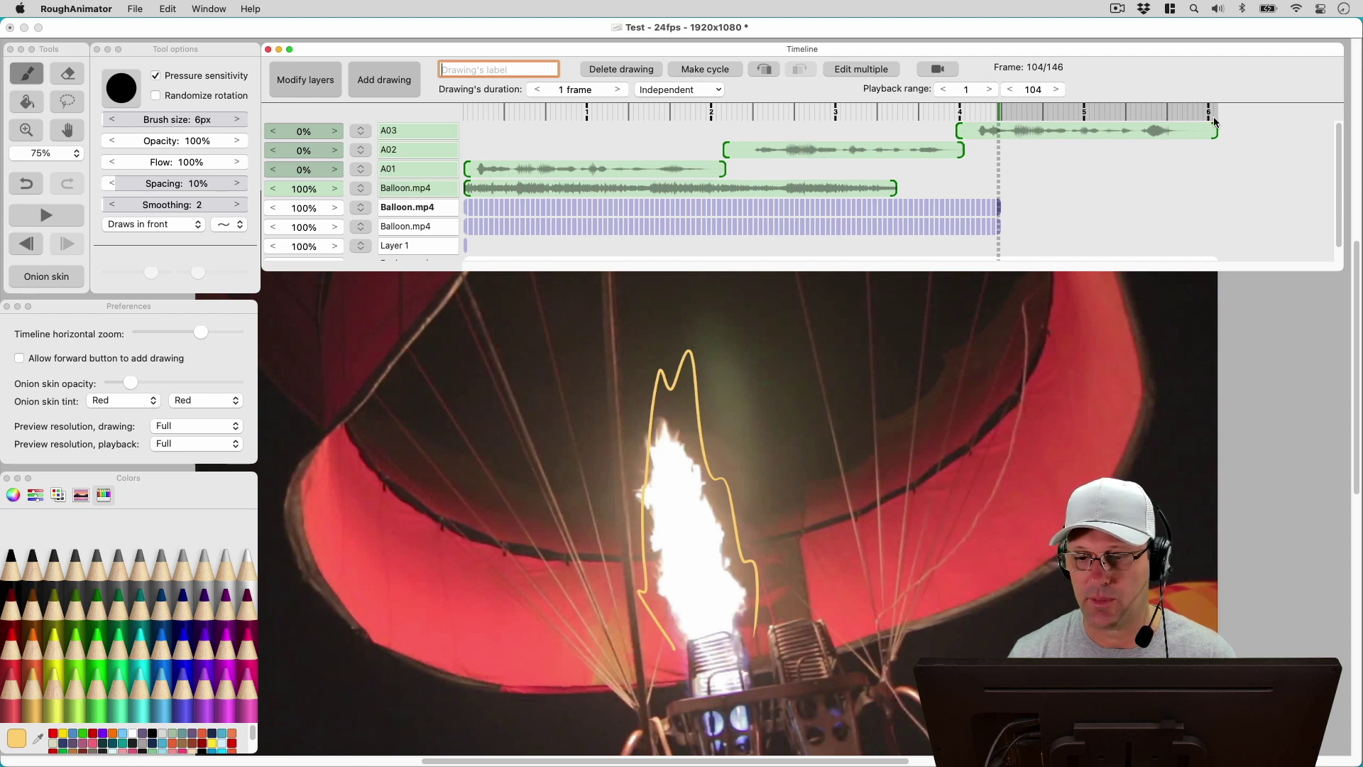
Play the rotoscoped flame animation with the balloon audio from the beginning at 50% zoom, and stop the playback
click(464, 109)
click(76, 156)
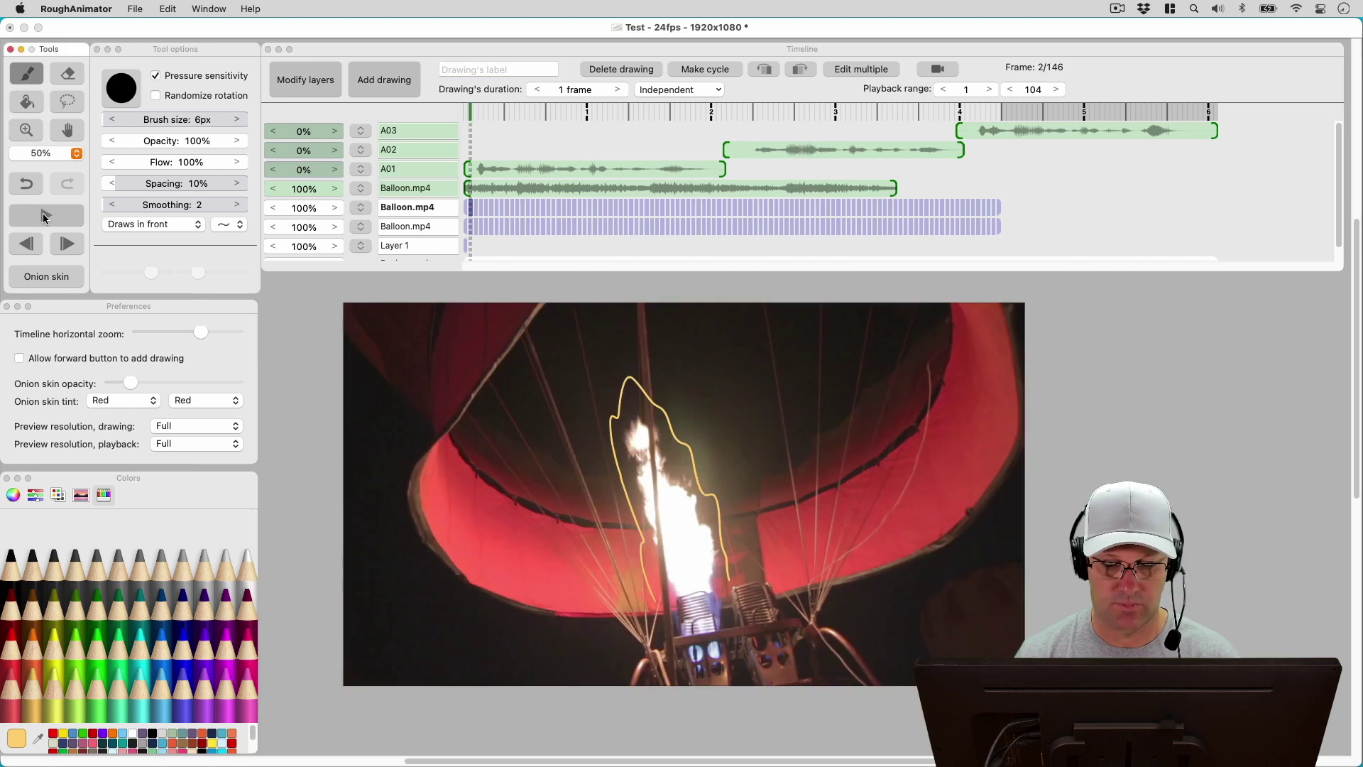
click(44, 216)
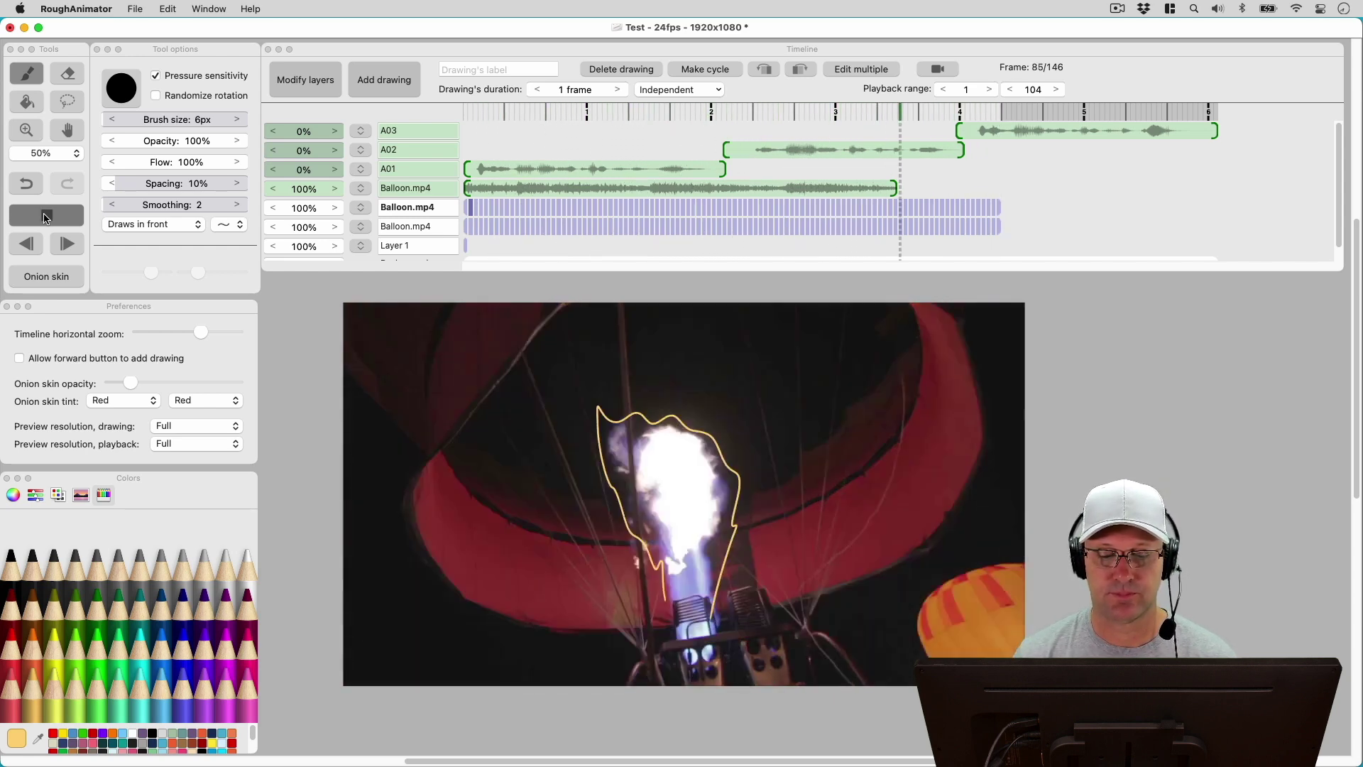
click(44, 215)
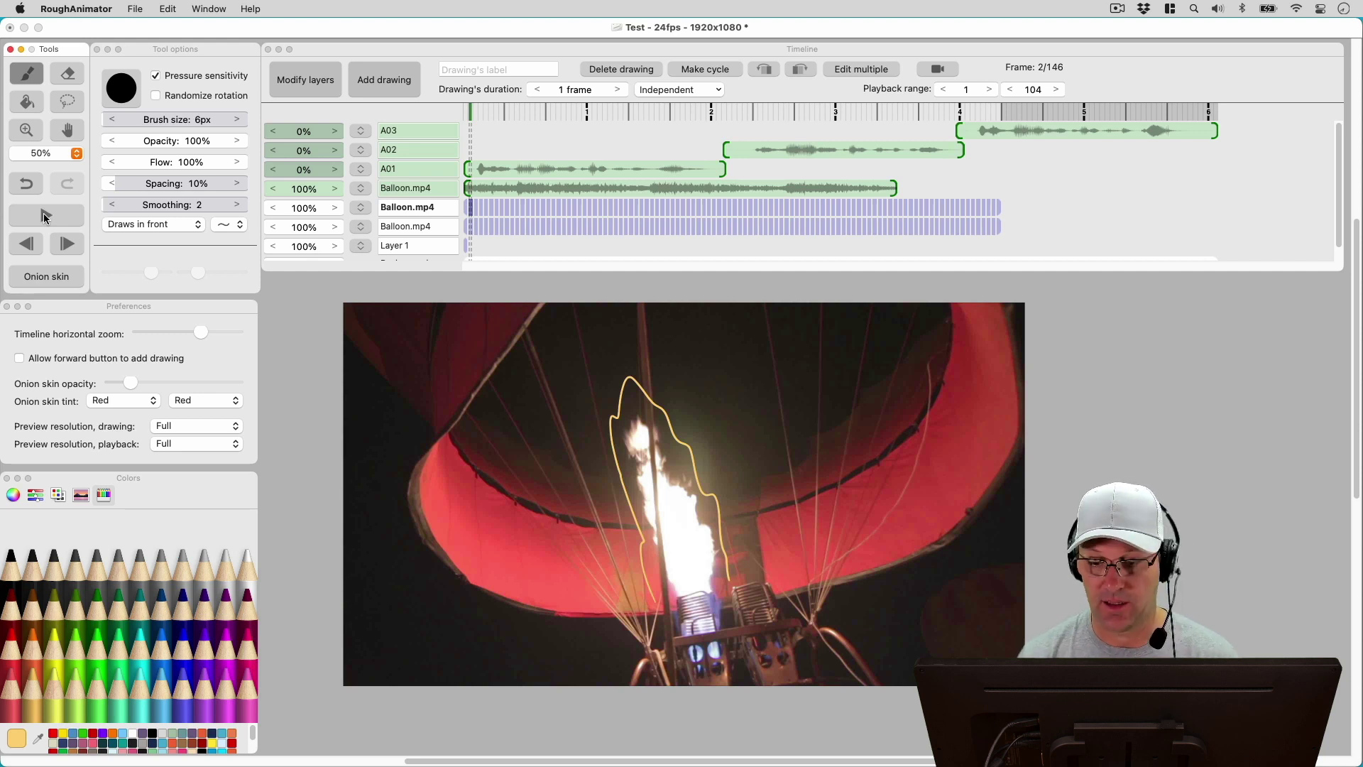
Go to frame 104 and lower the opacity of the flame outline layer and the Balloon.mp4 video layer to 0%
click(995, 114)
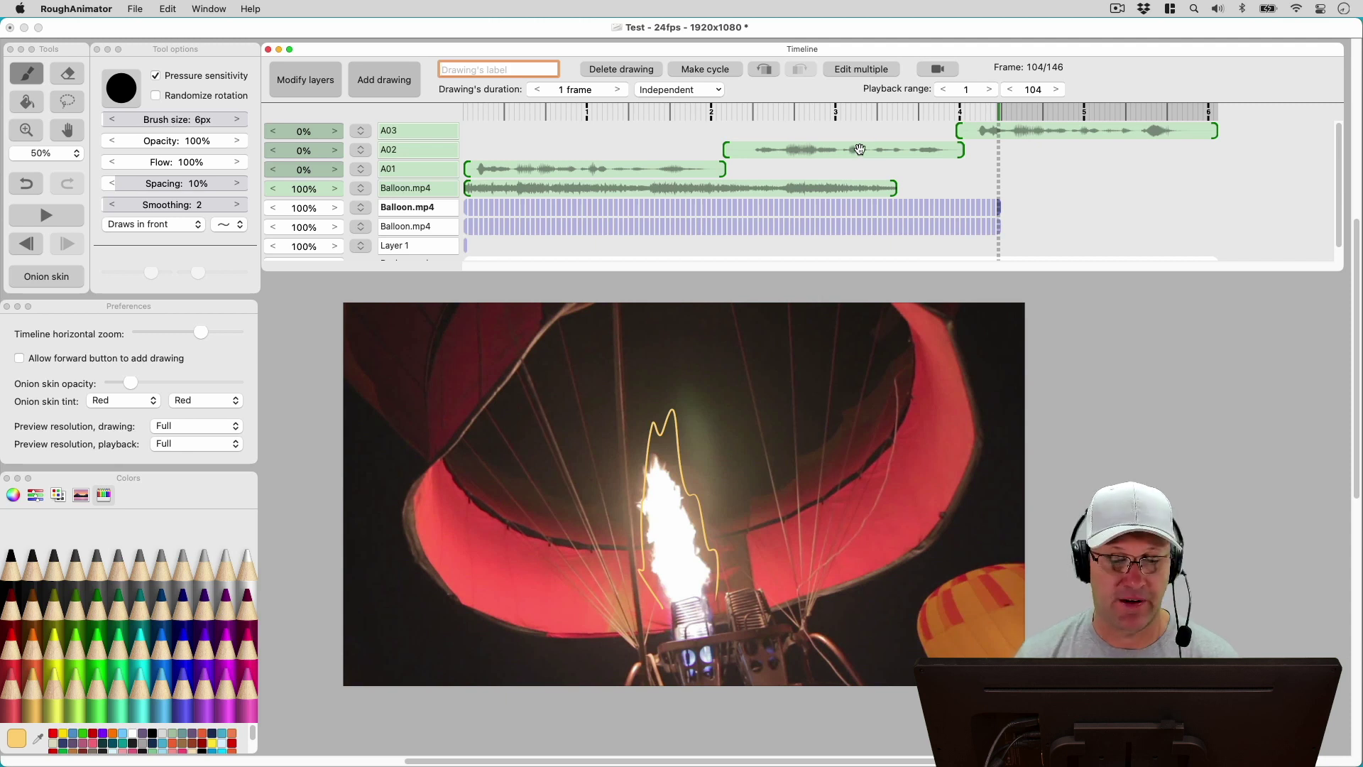
drag(331, 232, 268, 208)
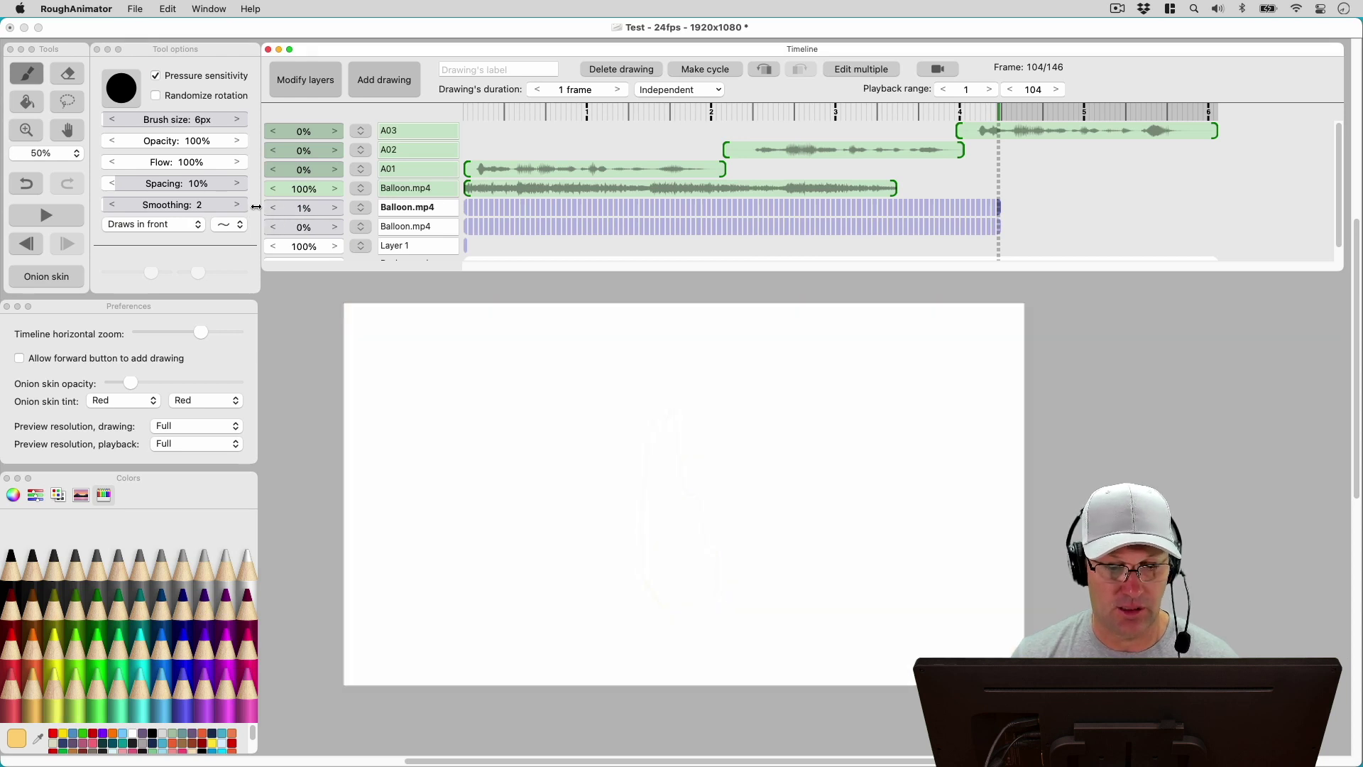
Draw a red check mark beside the "Use audio from imported video files" release note on frame 1 of Layer 1
click(412, 244)
click(466, 250)
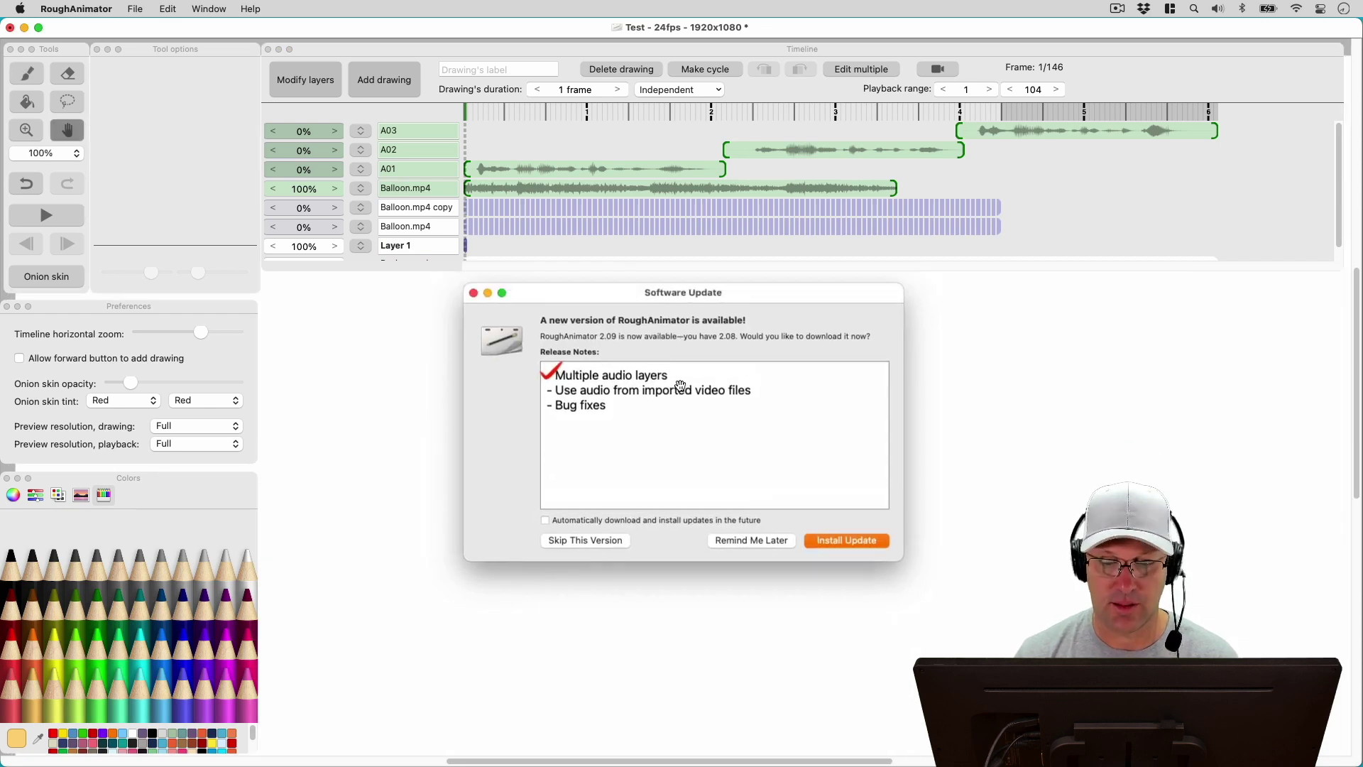
drag(507, 424, 526, 406)
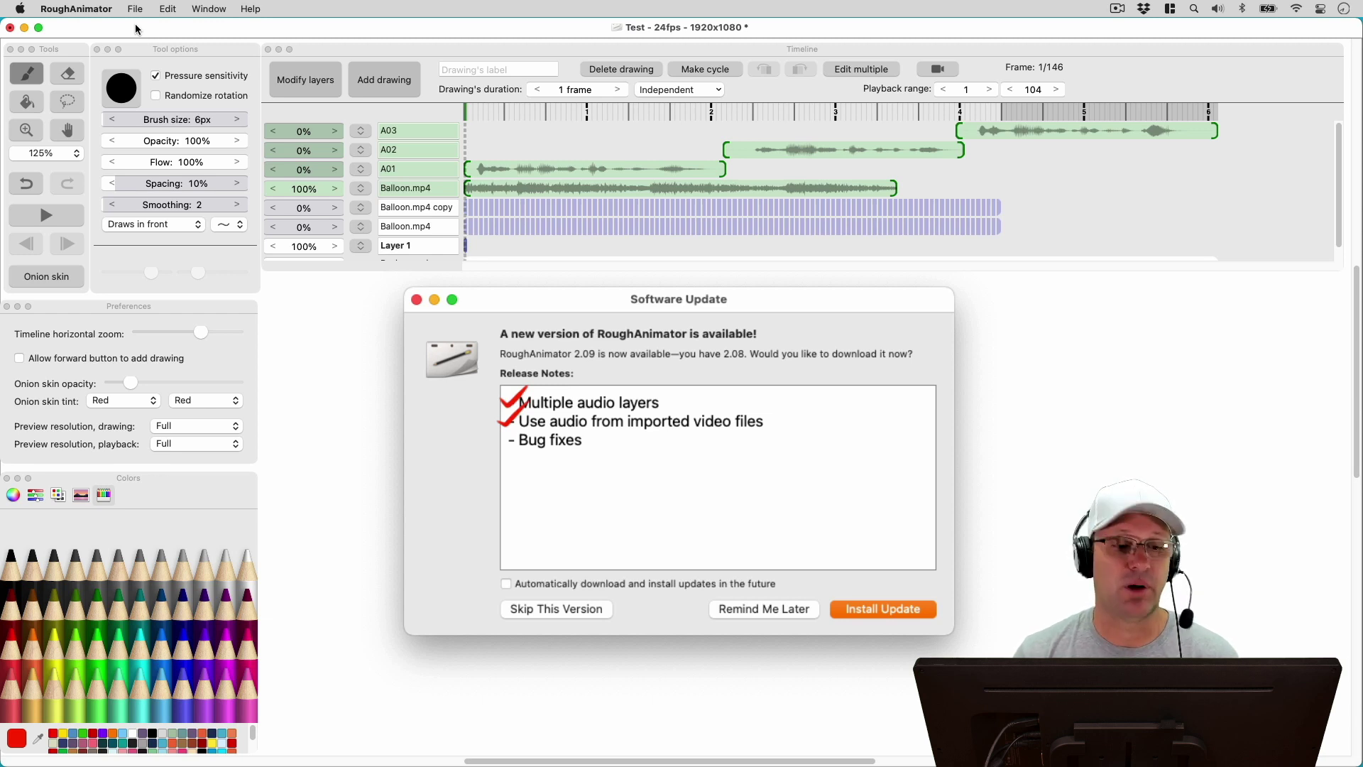
click(96, 10)
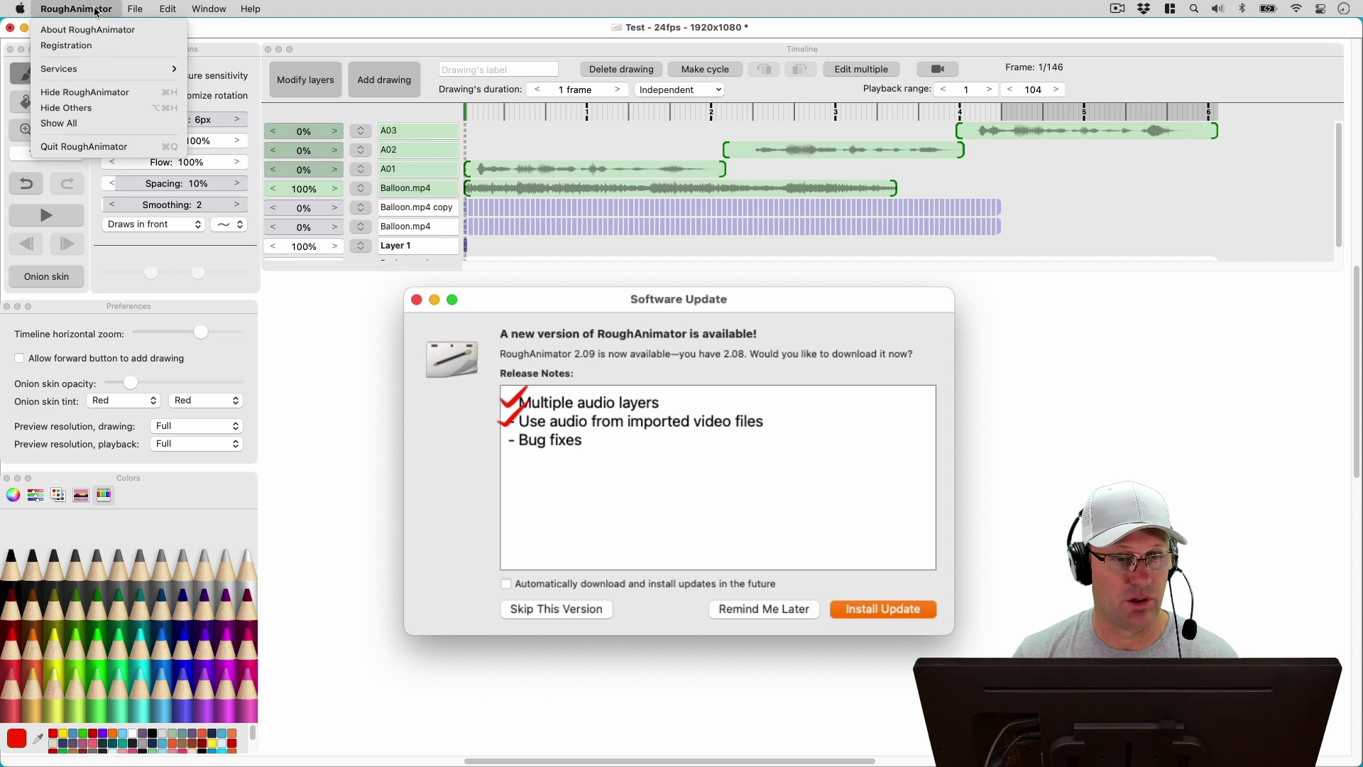
click(96, 10)
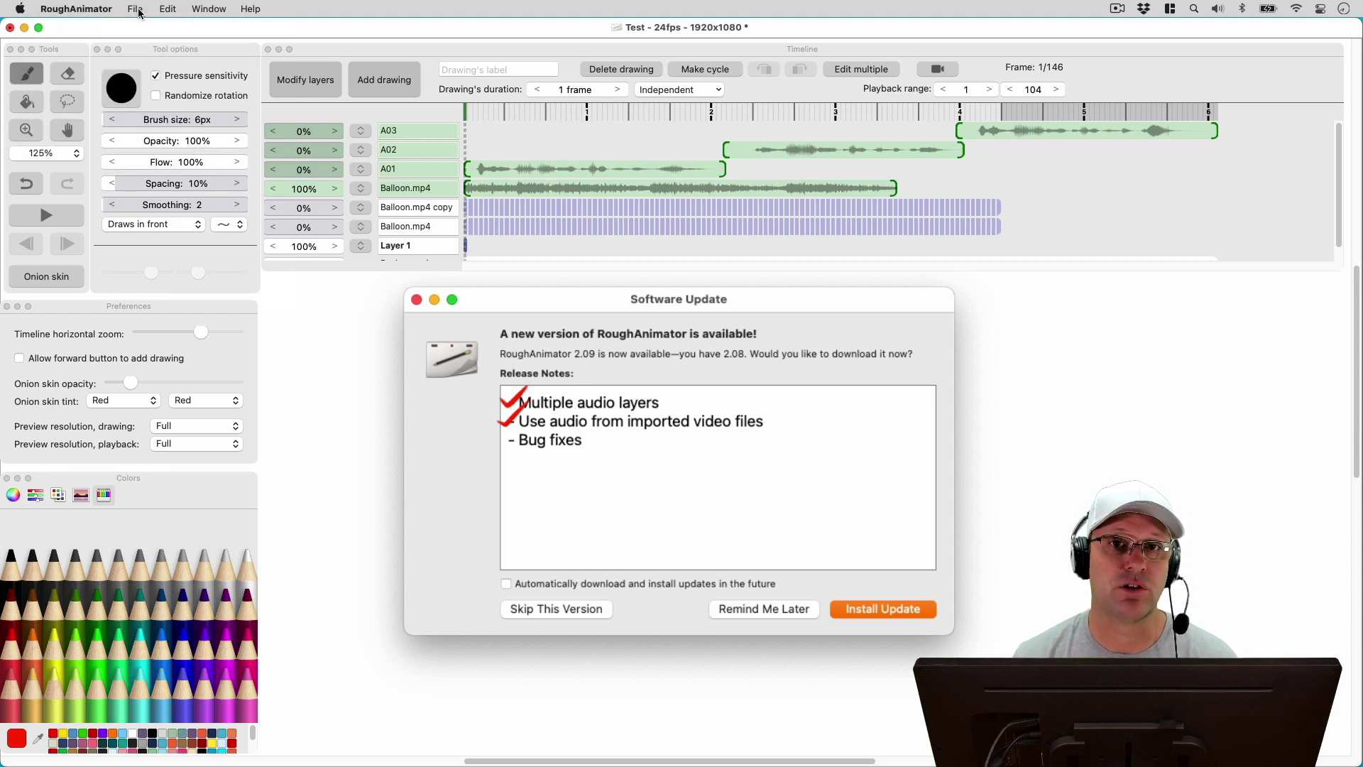